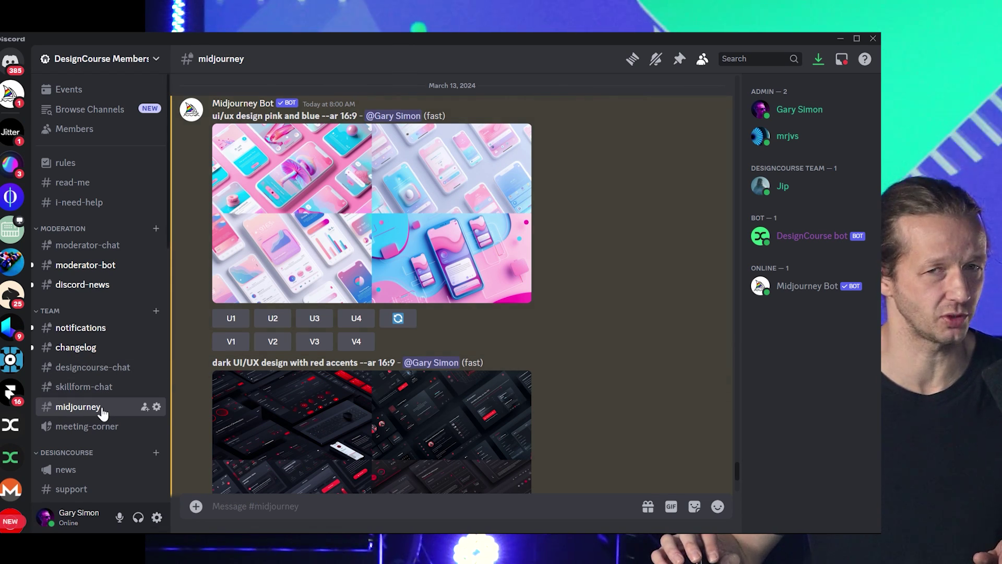
# Examine an enlarged view of the generated pink and blue UI/UX design images in the midjourney channel.
pyautogui.scroll(-4, 604, 280)
pyautogui.scroll(4, 604, 281)
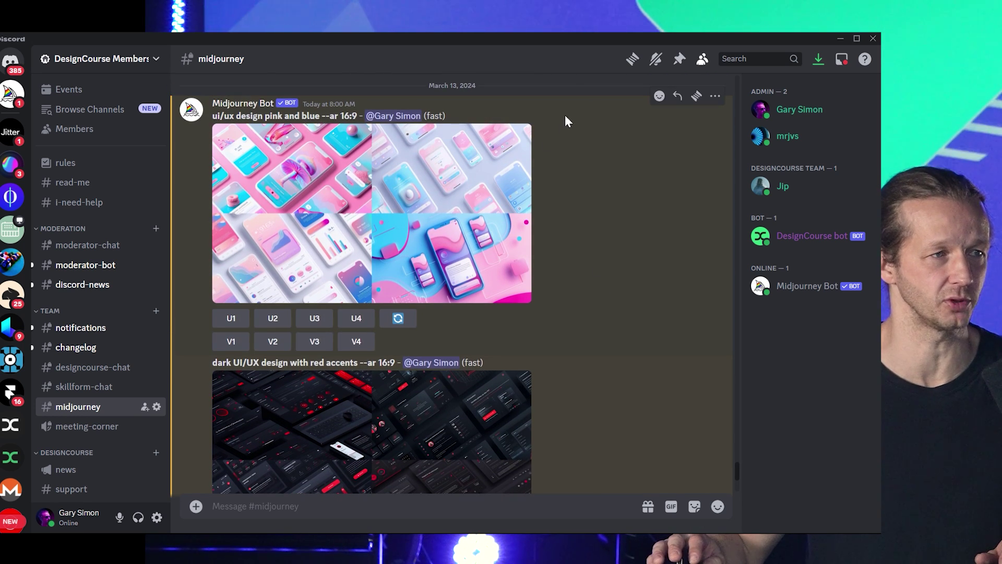
pyautogui.scroll(-4, 604, 181)
pyautogui.scroll(4, 606, 203)
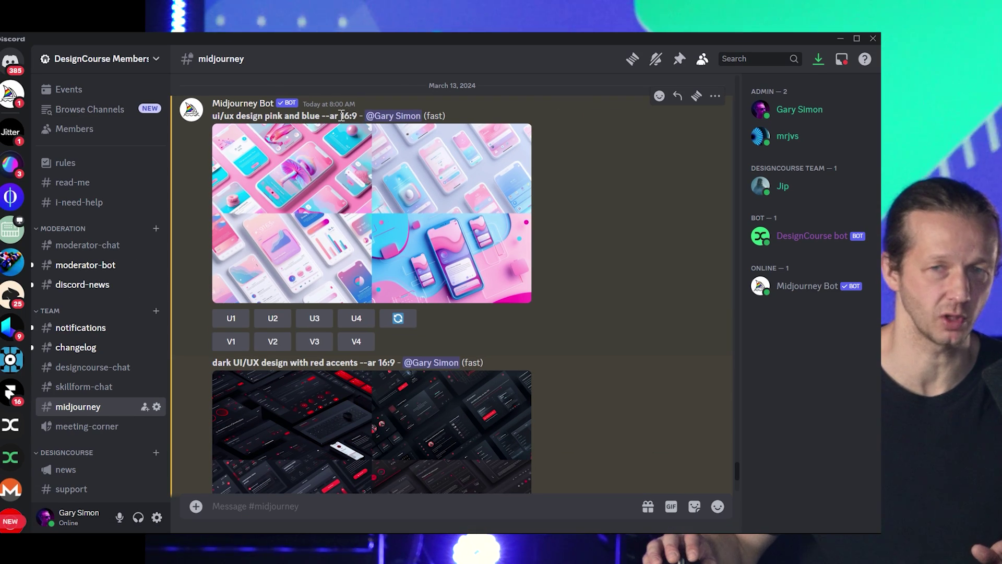
pyautogui.click(293, 173)
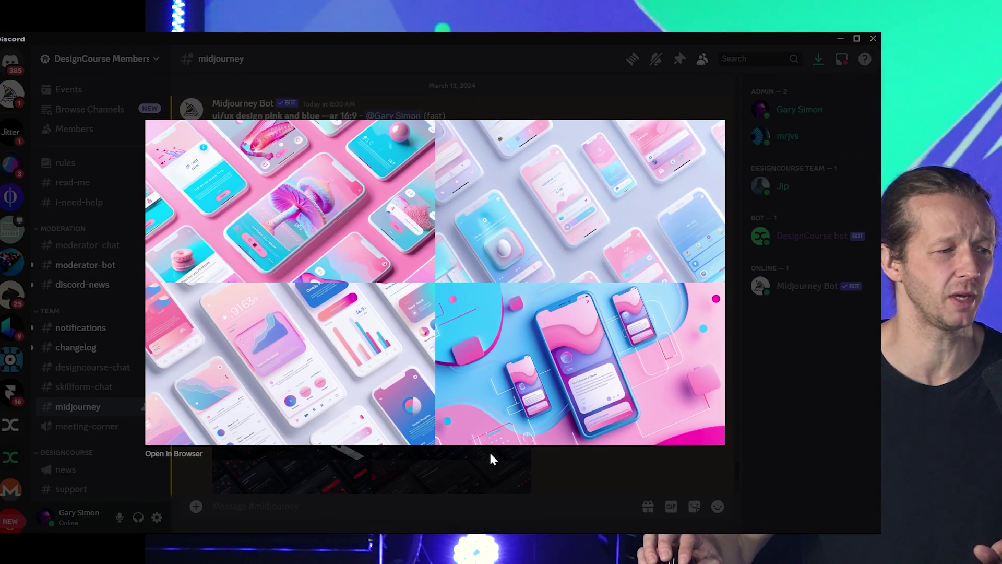
pyautogui.click(491, 459)
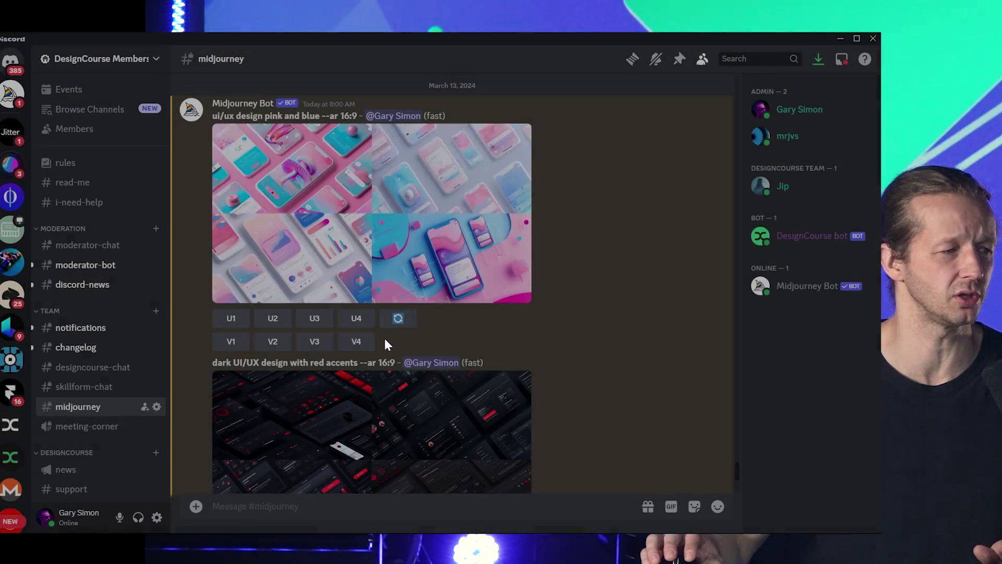
# Examine enlarged views of the dark UI/UX design with red accents, both the four-image grid and the upscaled Image #4.
pyautogui.scroll(-4, 385, 340)
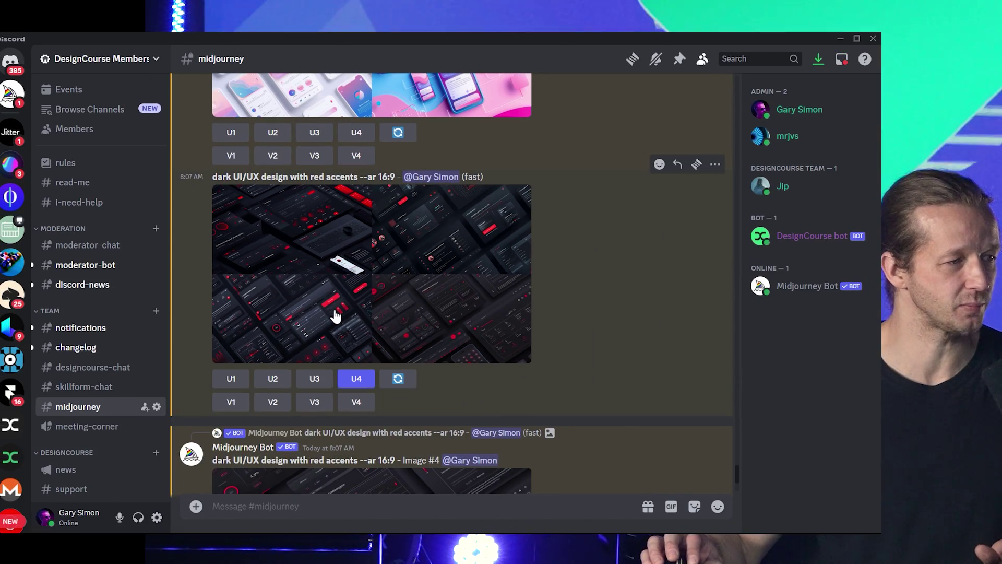
pyautogui.click(389, 372)
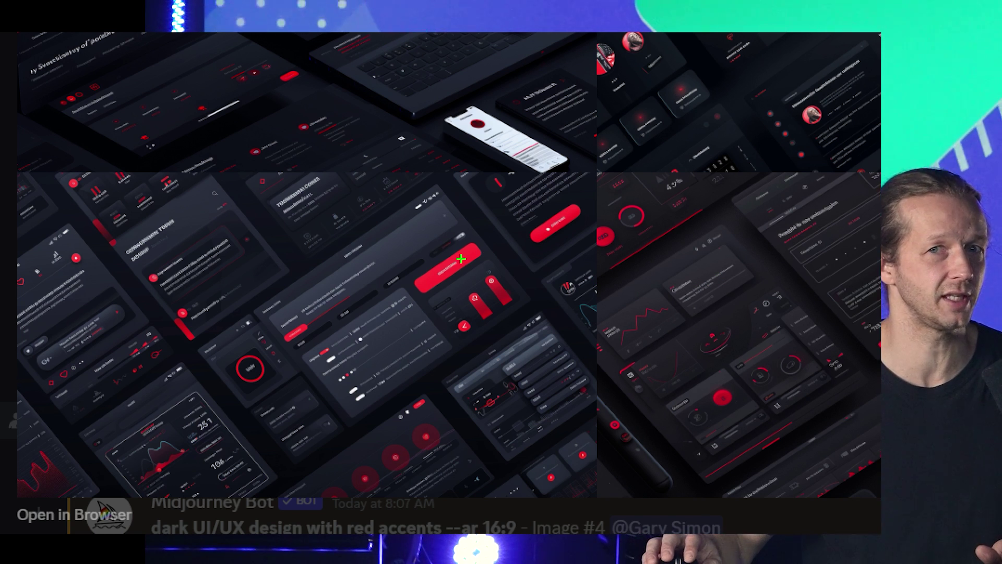
pyautogui.click(461, 259)
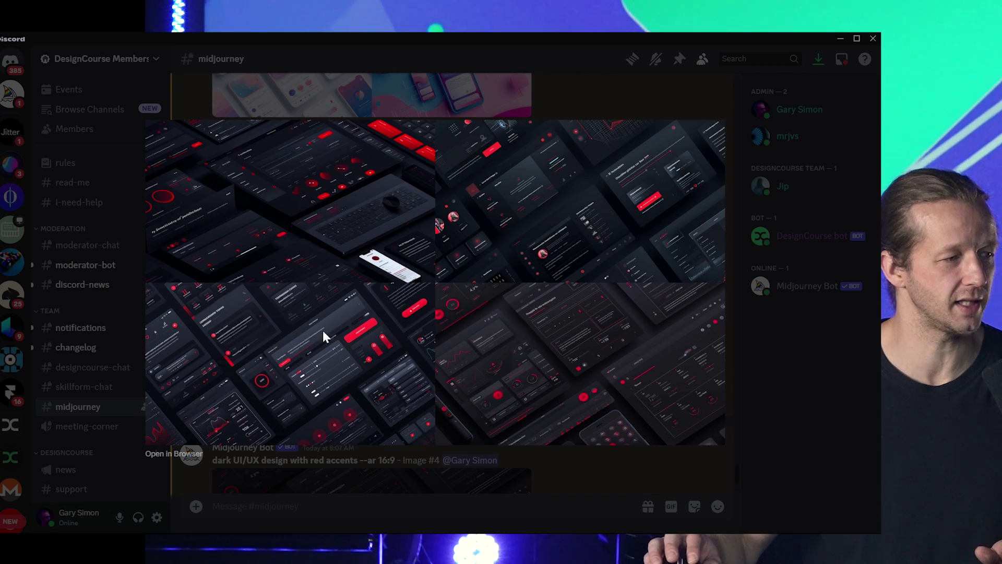
pyautogui.scroll(-6, 531, 409)
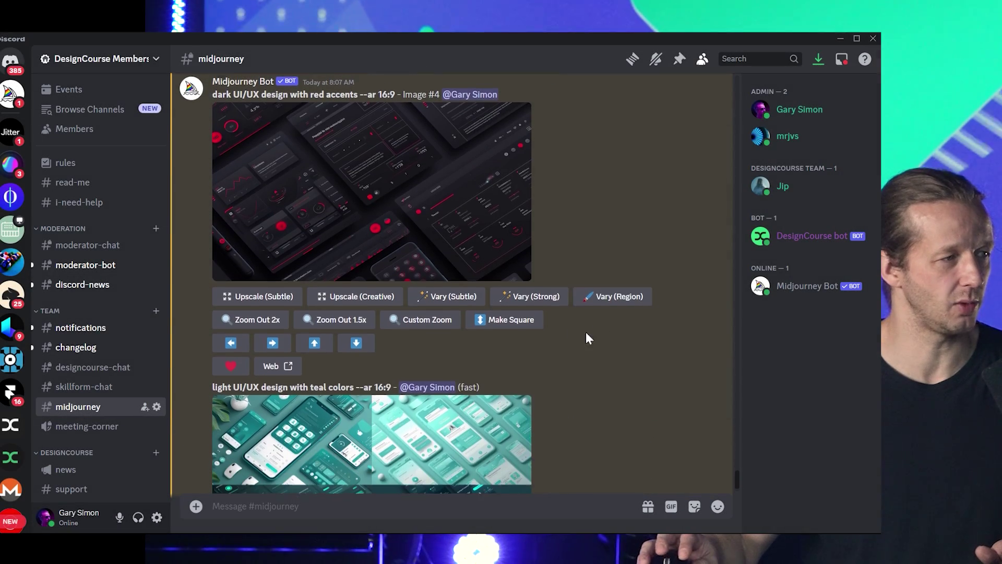
pyautogui.click(307, 191)
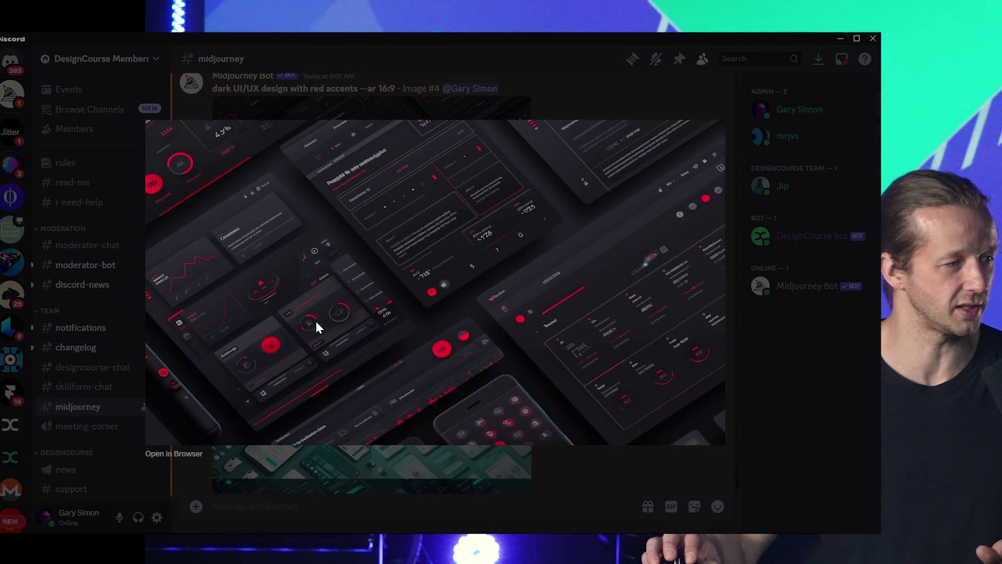
pyautogui.click(521, 473)
# Examine an enlarged view of the generated light UI/UX design images with teal colors.
pyautogui.scroll(-3, 566, 376)
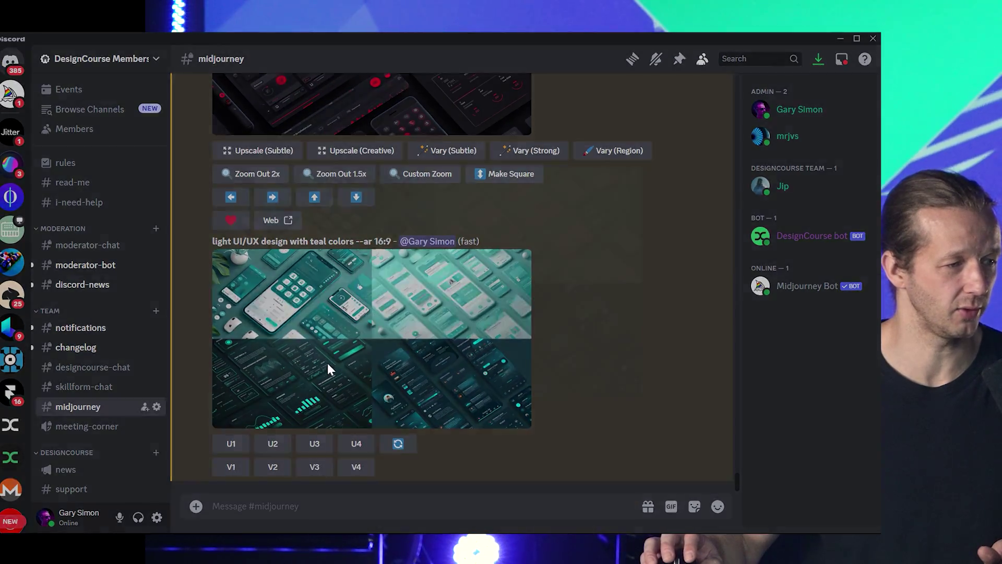
pyautogui.click(425, 476)
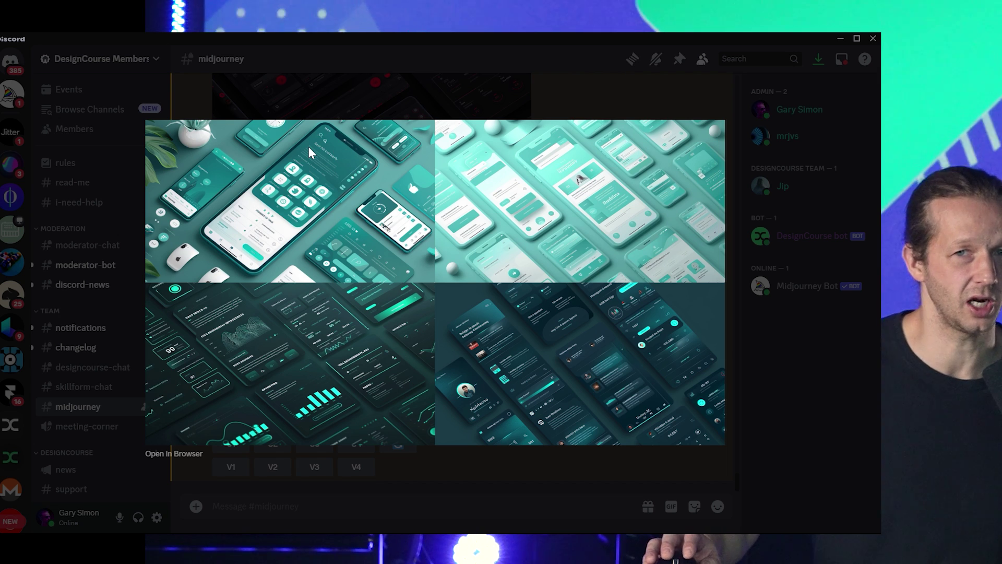
pyautogui.click(283, 95)
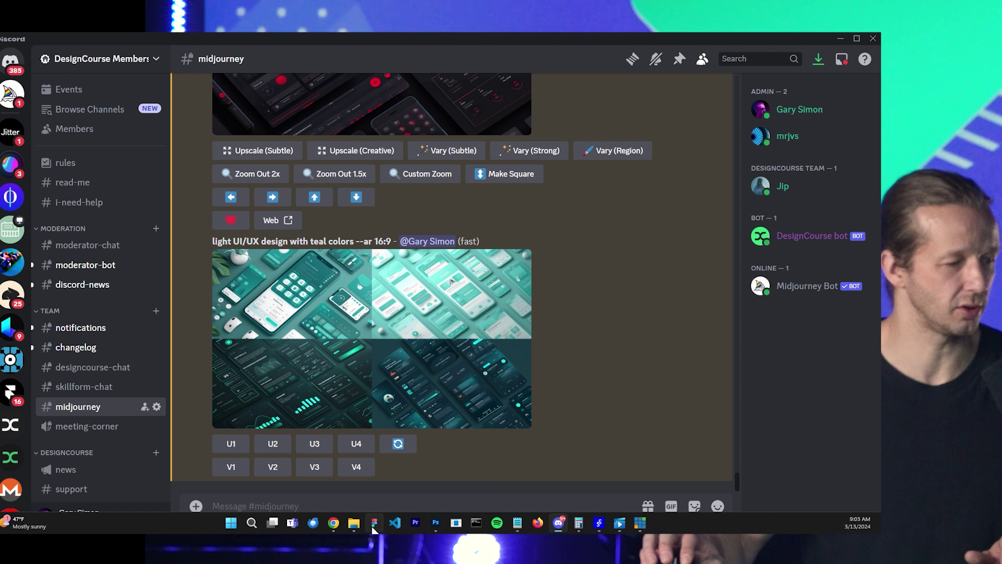
# Switch to Figma, add a 1920 × 1080 Slide 16:9 frame beside the reference image and align their top edges.
pyautogui.click(373, 529)
pyautogui.click(390, 223)
pyautogui.click(465, 222)
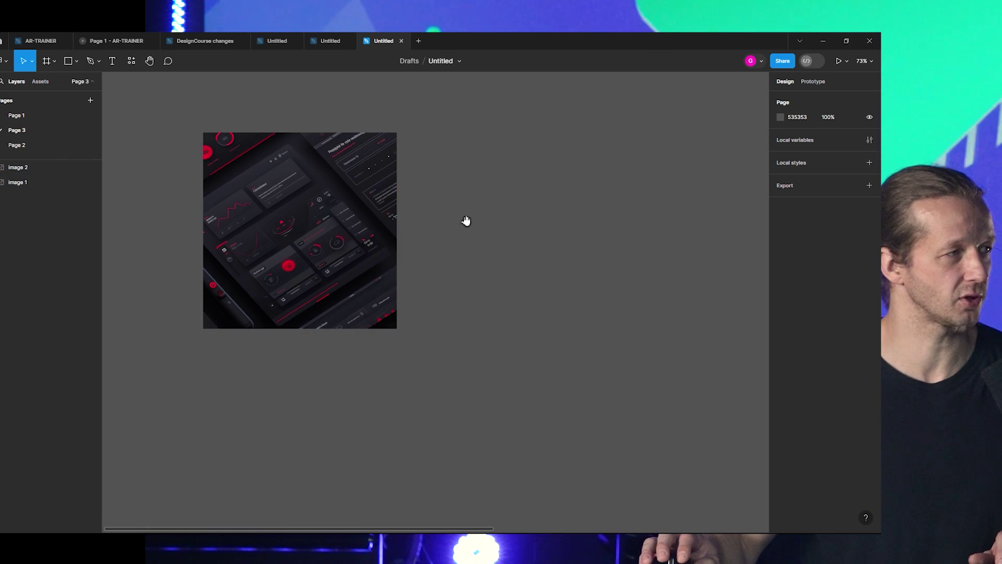
pyautogui.hscroll(3, 465, 221)
pyautogui.click(48, 62)
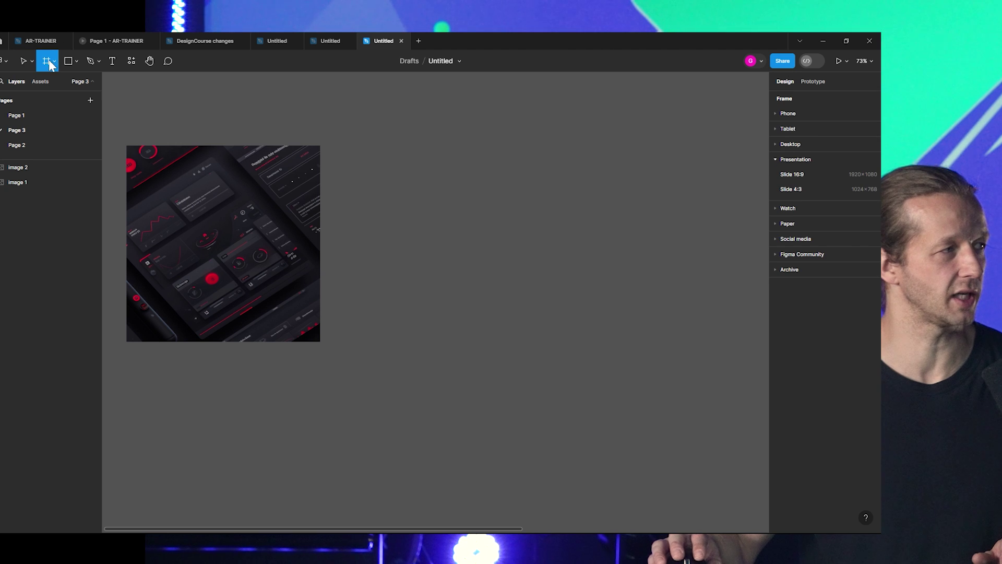
pyautogui.click(792, 174)
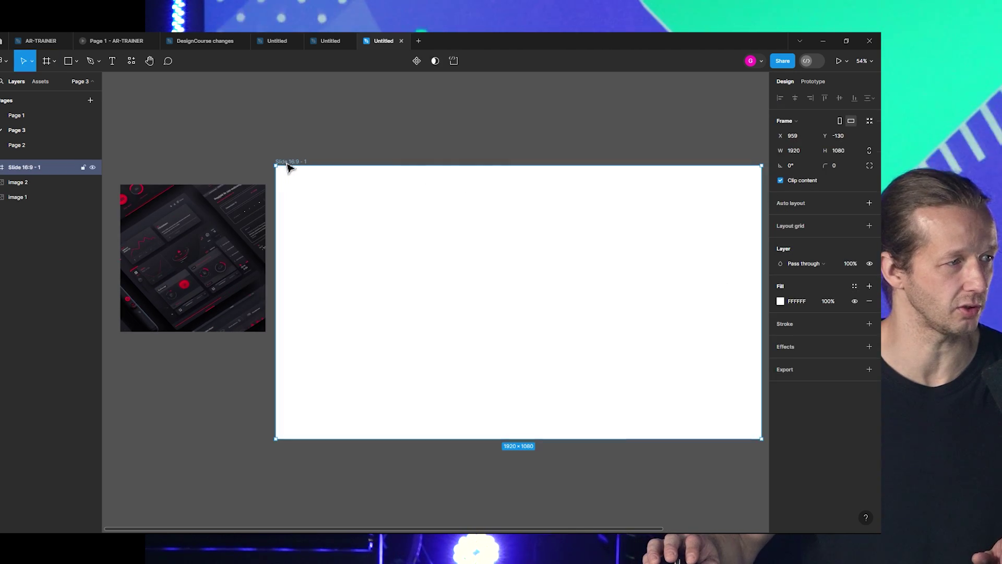
pyautogui.moveTo(289, 166); pyautogui.dragTo(289, 185)
pyautogui.click(782, 303)
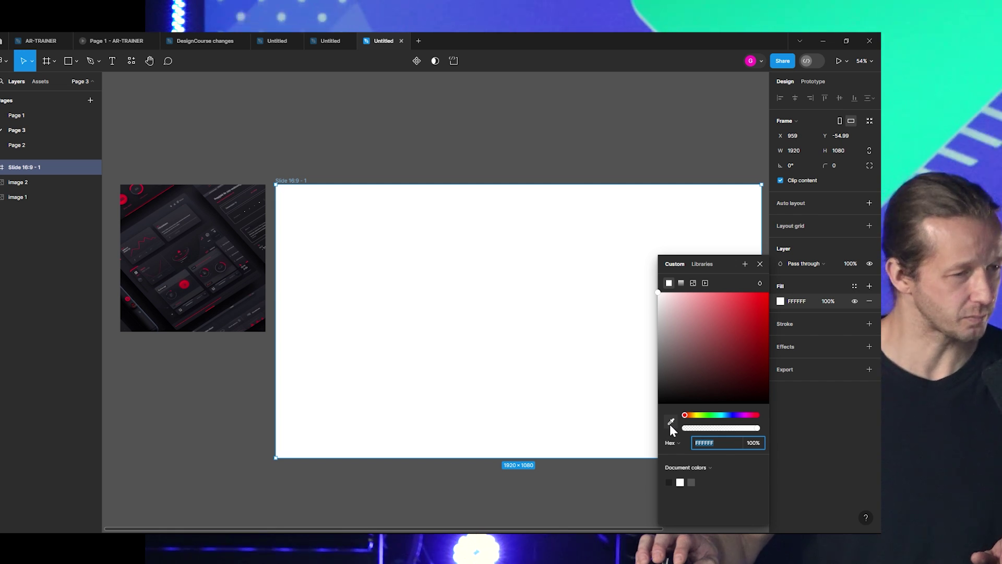
pyautogui.click(360, 138)
pyautogui.scroll(5, 180, 261)
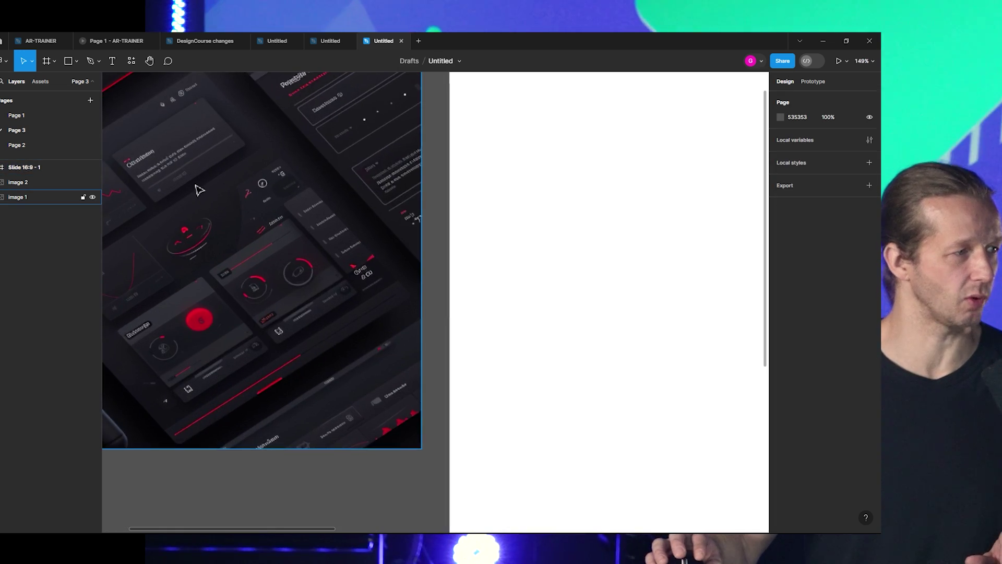
pyautogui.scroll(3, 194, 196)
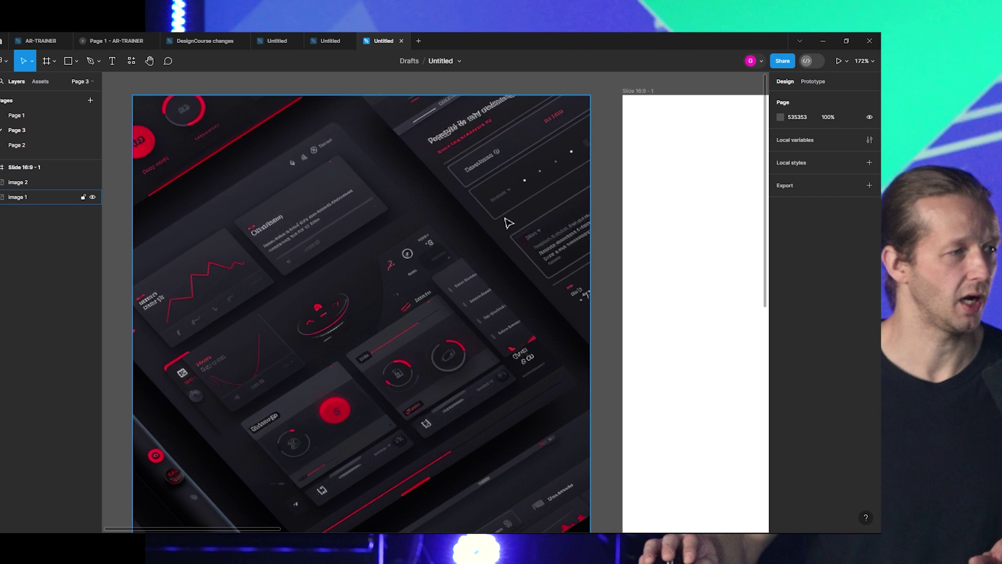
pyautogui.scroll(-5, 509, 223)
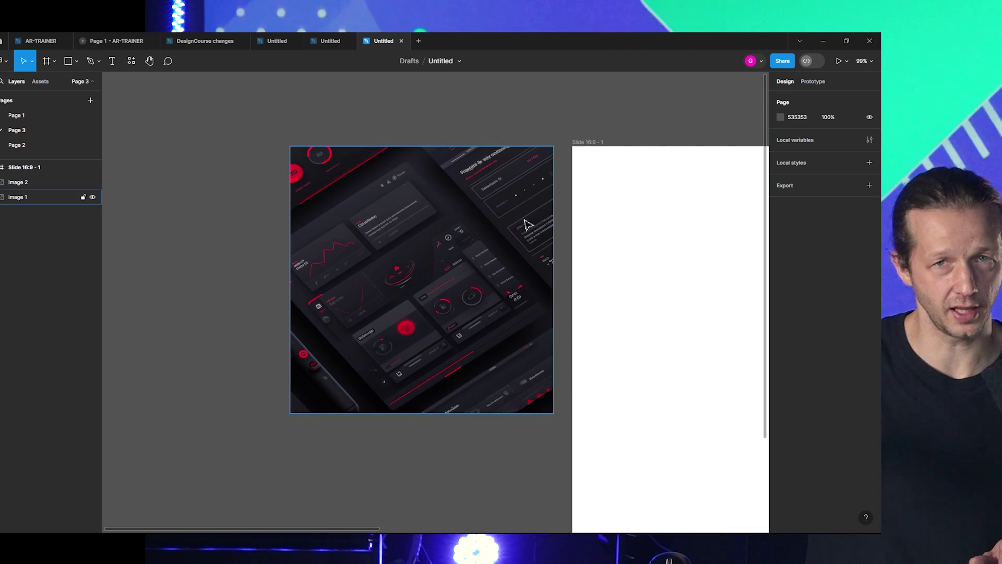
pyautogui.click(538, 221)
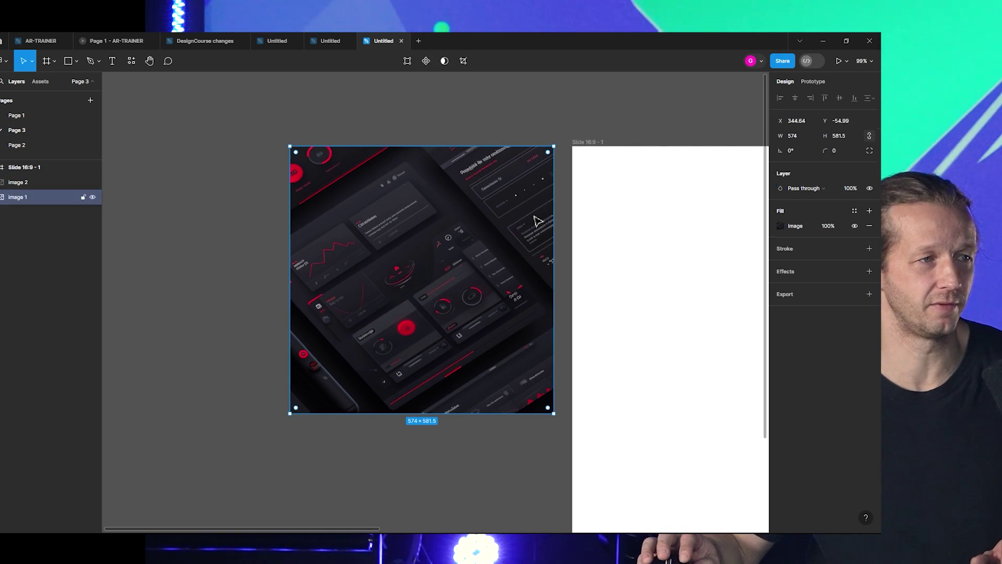
pyautogui.click(551, 130)
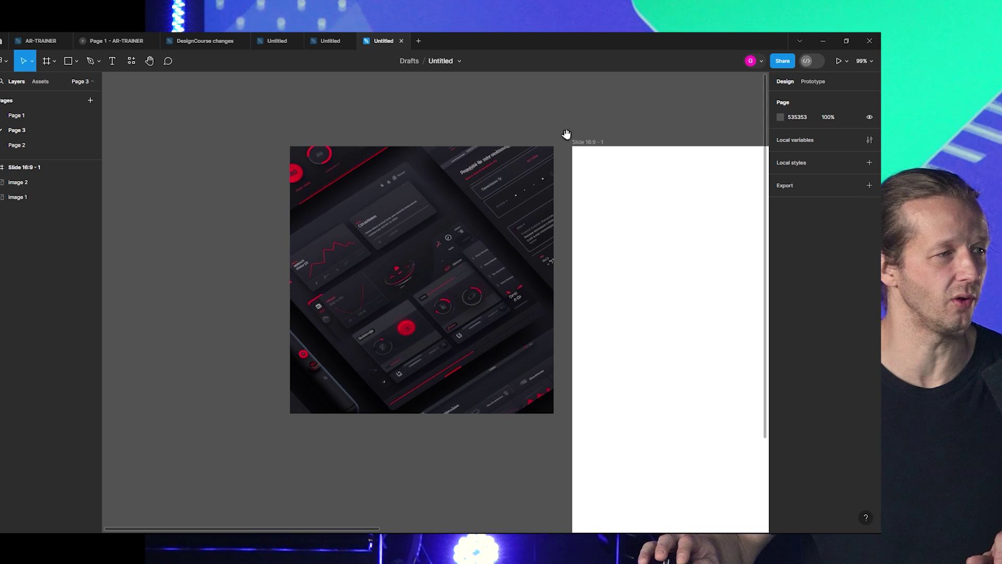
pyautogui.moveTo(572, 135); pyautogui.dragTo(423, 141)
# Fill the slide frame with the dark color 1E1D23 sampled from the background of the reference image.
pyautogui.click(442, 150)
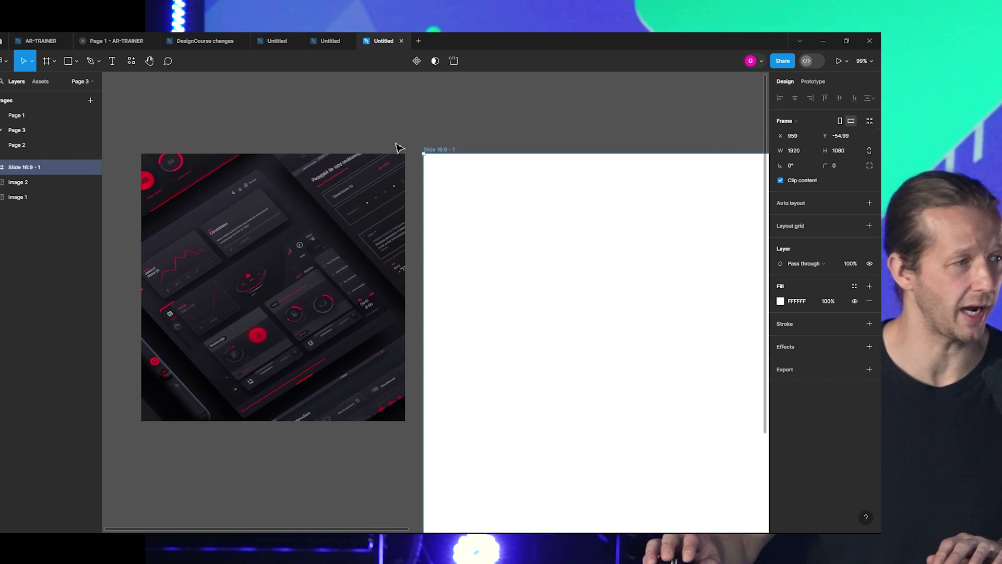
pyautogui.press('i')
pyautogui.click(266, 167)
pyautogui.click(464, 115)
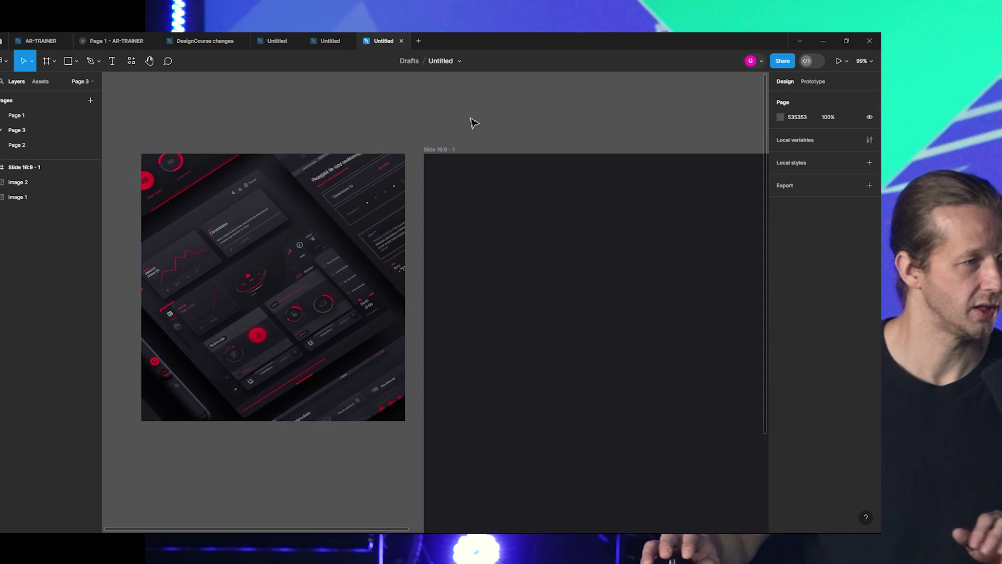
pyautogui.click(435, 155)
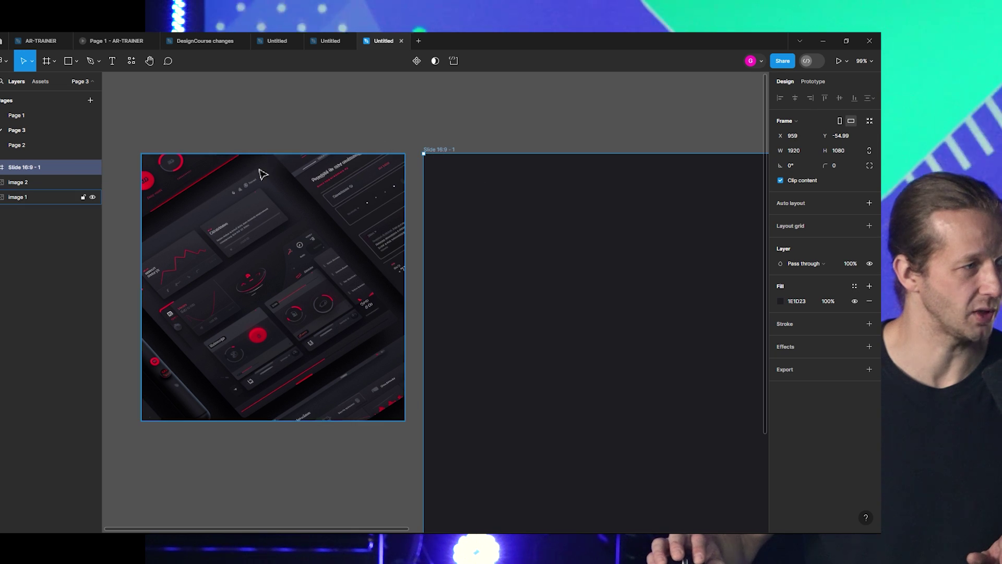
pyautogui.click(439, 112)
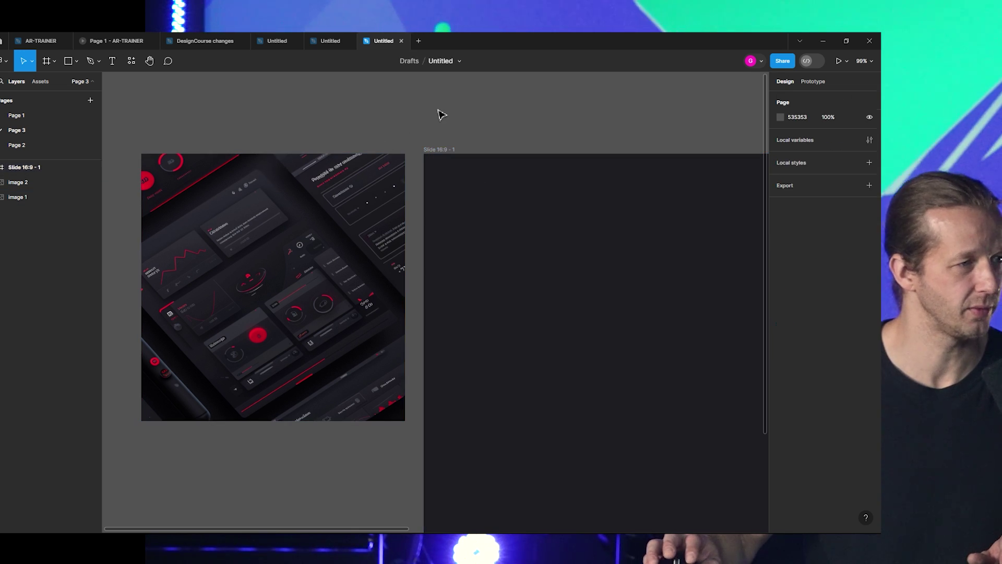
# Examine the cards, charts and red accents of the dark reference image up close.
pyautogui.keyDown('ctrl'); pyautogui.scroll(-5, 490, 132); pyautogui.keyUp('ctrl')
pyautogui.moveTo(490, 132); pyautogui.dragTo(524, 123)
pyautogui.scroll(5, 324, 230)
pyautogui.scroll(5, 324, 230)
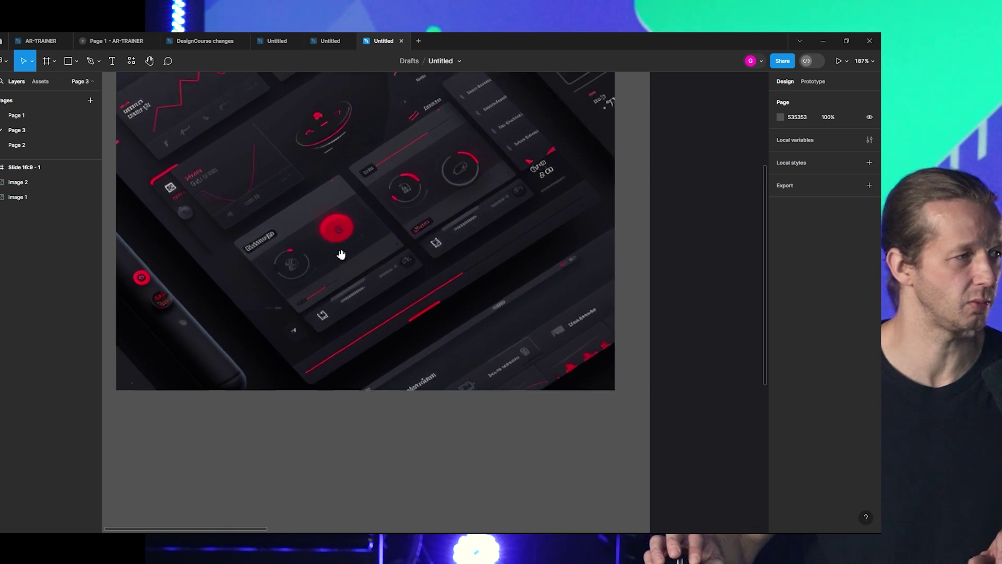
pyautogui.click(148, 206)
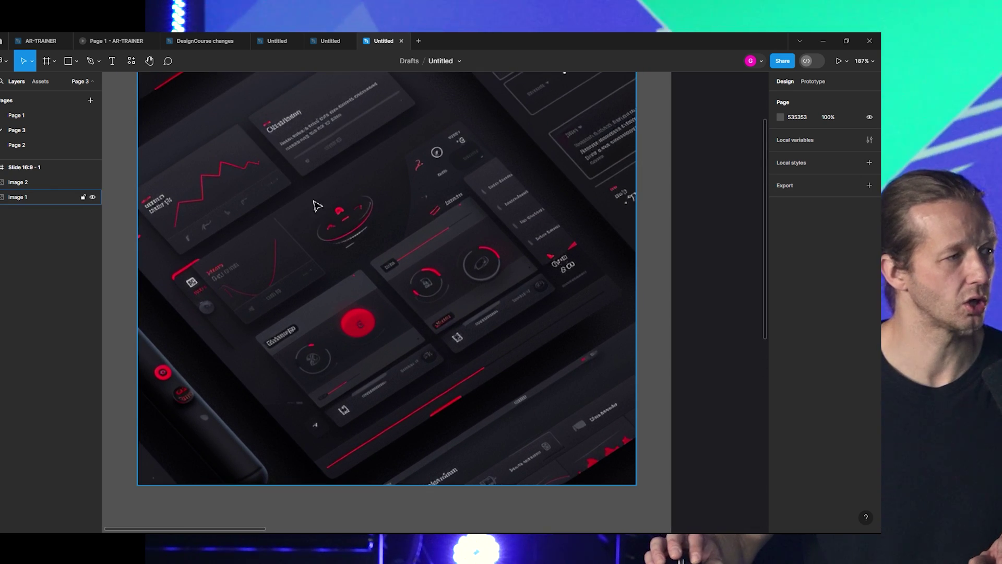
pyautogui.keyDown('ctrl'); pyautogui.scroll(-1, 304, 179); pyautogui.keyUp('ctrl')
pyautogui.scroll(-1, 380, 195)
pyautogui.keyDown('ctrl'); pyautogui.scroll(-1, 420, 186); pyautogui.keyUp('ctrl')
# Draw a nested frame inside the slide, sized about 466 × 542 and positioned at about X 126, Y 193.
pyautogui.moveTo(436, 186); pyautogui.dragTo(254, 256)
pyautogui.click(418, 262)
pyautogui.press('f')
pyautogui.moveTo(401, 204); pyautogui.dragTo(597, 387)
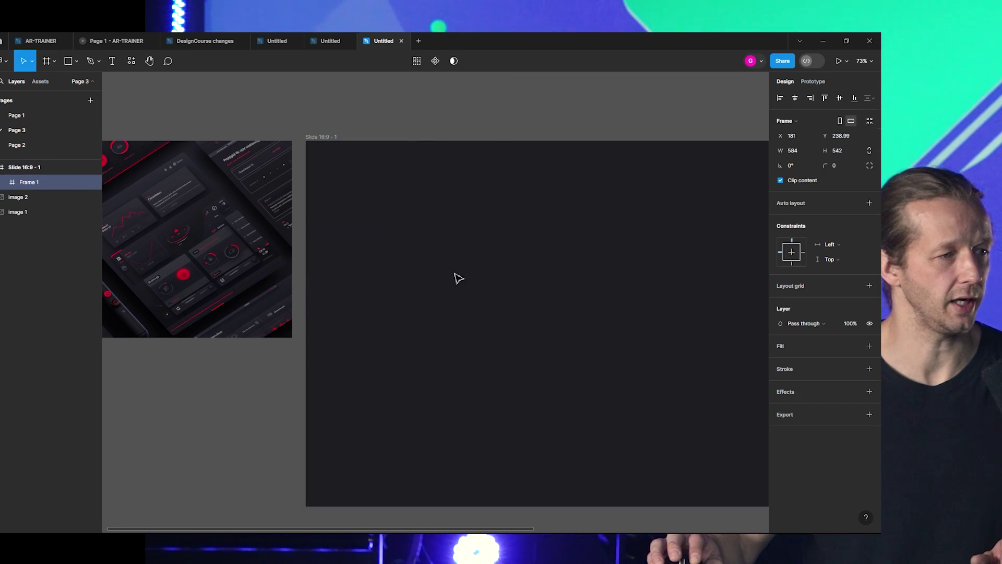
pyautogui.moveTo(470, 291); pyautogui.dragTo(488, 269)
pyautogui.moveTo(610, 319); pyautogui.dragTo(570, 320)
pyautogui.moveTo(505, 306); pyautogui.dragTo(515, 318)
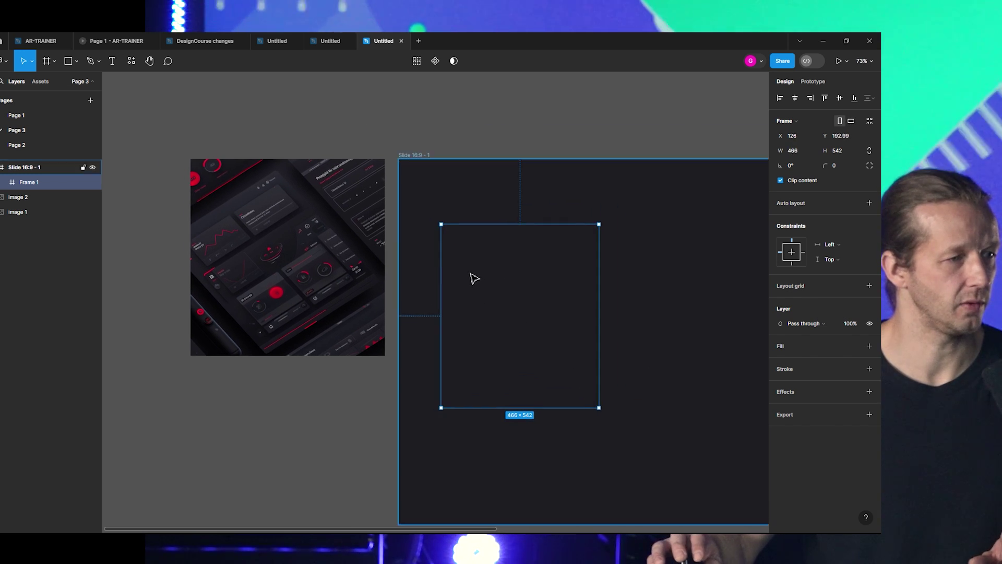
pyautogui.scroll(3, 538, 285)
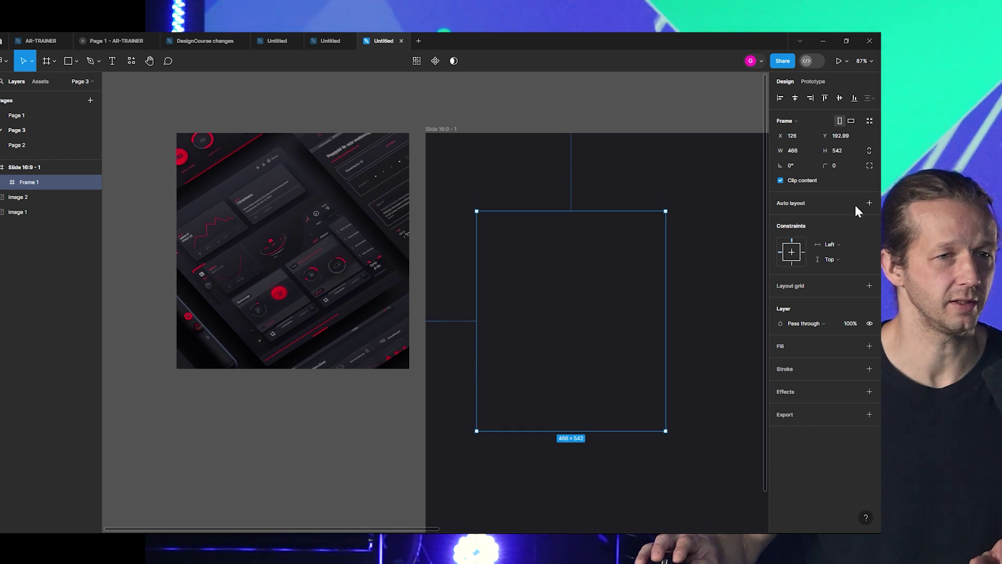
pyautogui.click(869, 203)
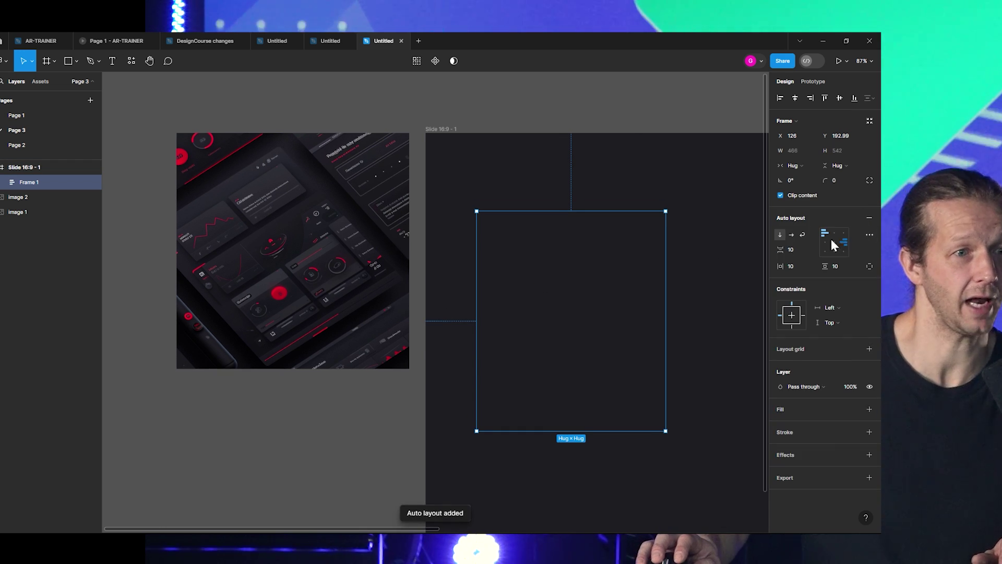
pyautogui.click(870, 218)
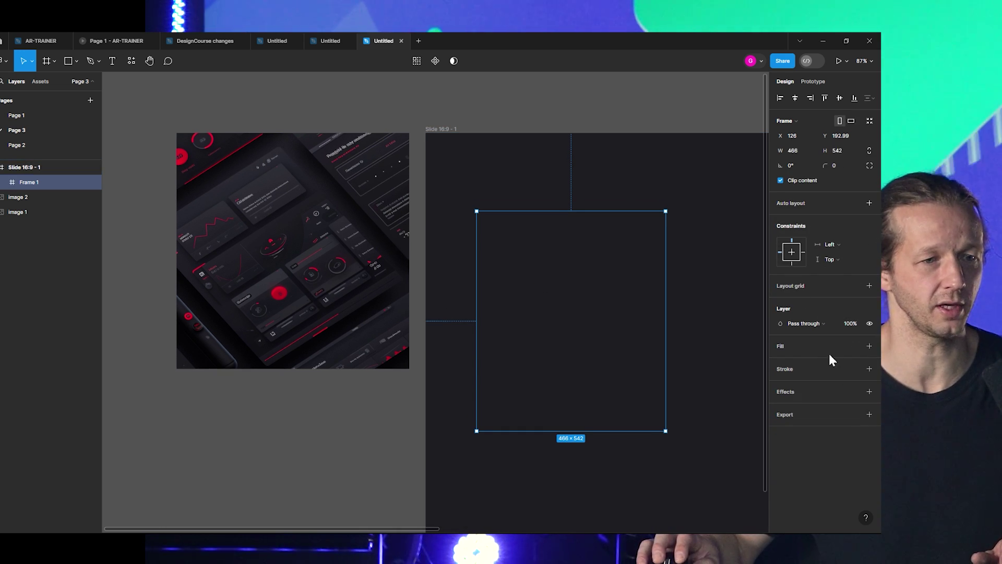
# Fill the nested frame with a linear gradient, sampling both stops from a card in the reference image and ending in 25242B.
pyautogui.click(870, 345)
pyautogui.click(781, 361)
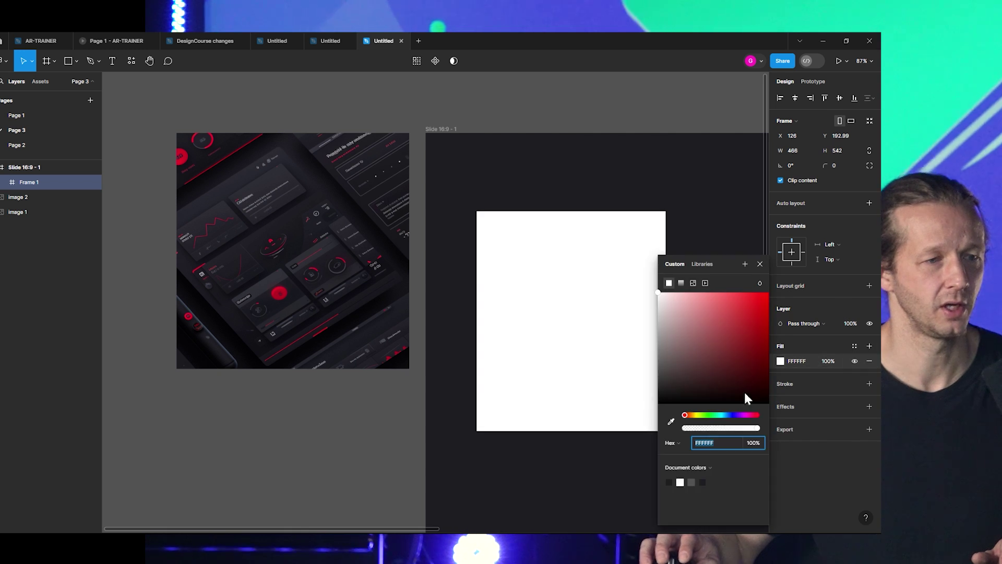
pyautogui.click(681, 282)
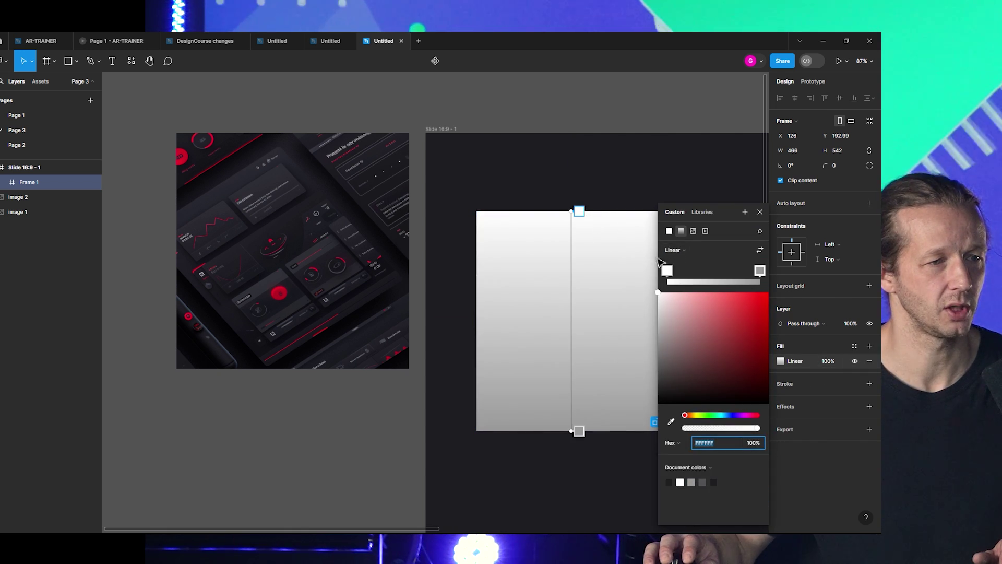
pyautogui.click(671, 421)
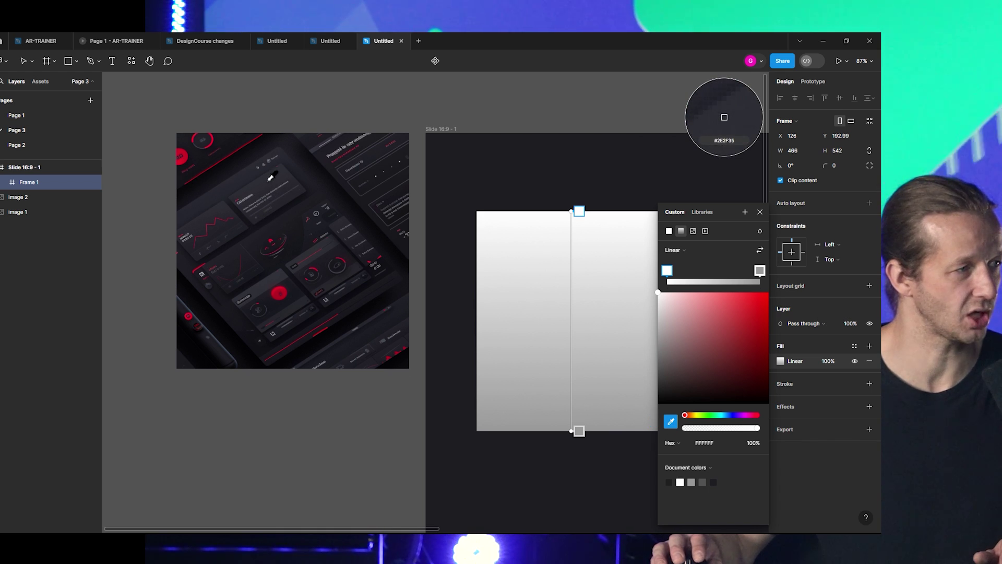
pyautogui.click(724, 117)
pyautogui.click(760, 270)
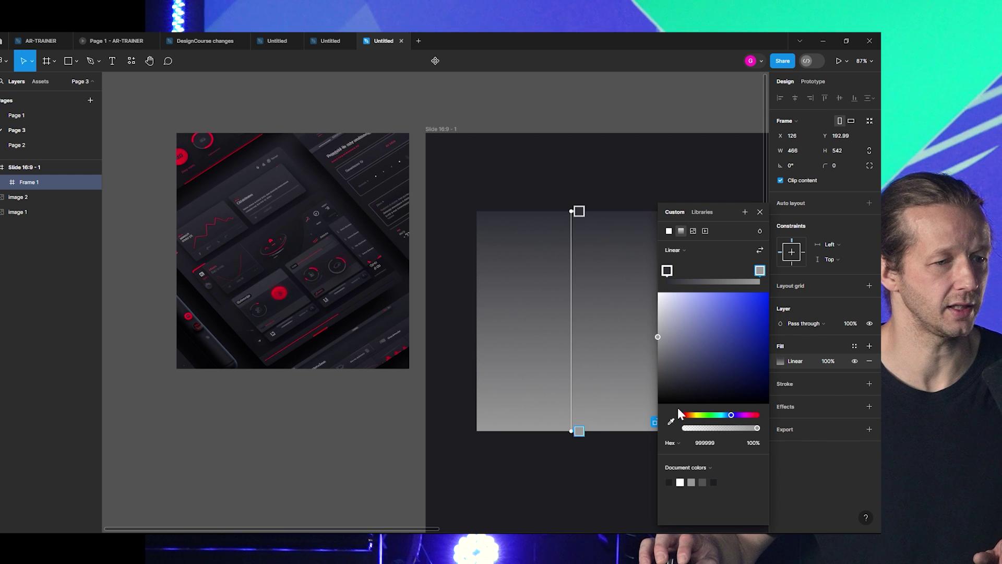
pyautogui.click(672, 421)
pyautogui.click(725, 117)
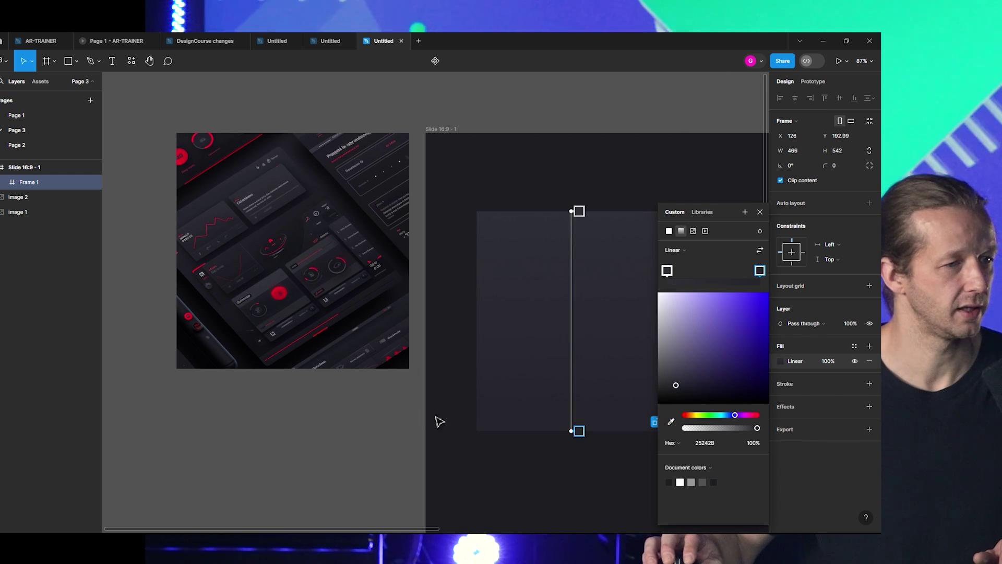
pyautogui.click(497, 183)
pyautogui.scroll(-3, 606, 186)
pyautogui.moveTo(610, 186); pyautogui.dragTo(489, 182)
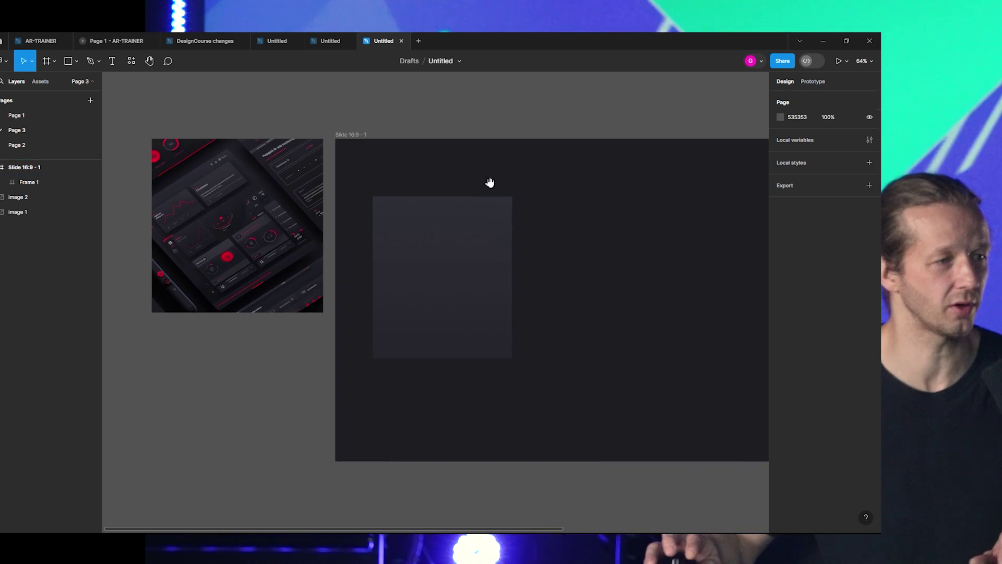
# Round the nested frame's corners with a radius of 11.
pyautogui.scroll(3, 439, 195)
pyautogui.click(488, 327)
pyautogui.scroll(-2, 653, 301)
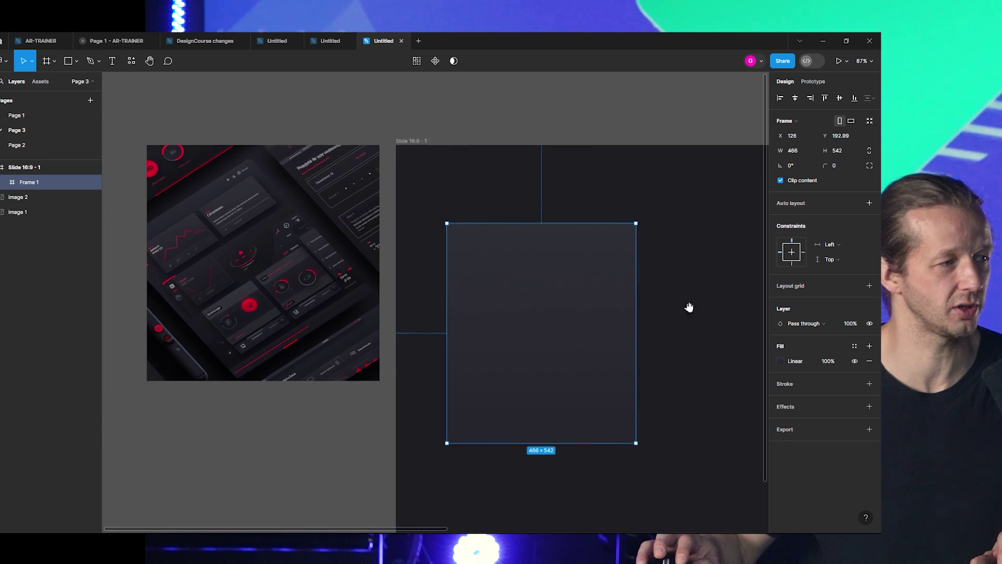
pyautogui.hscroll(-2, 652, 310)
pyautogui.scroll(2, 619, 308)
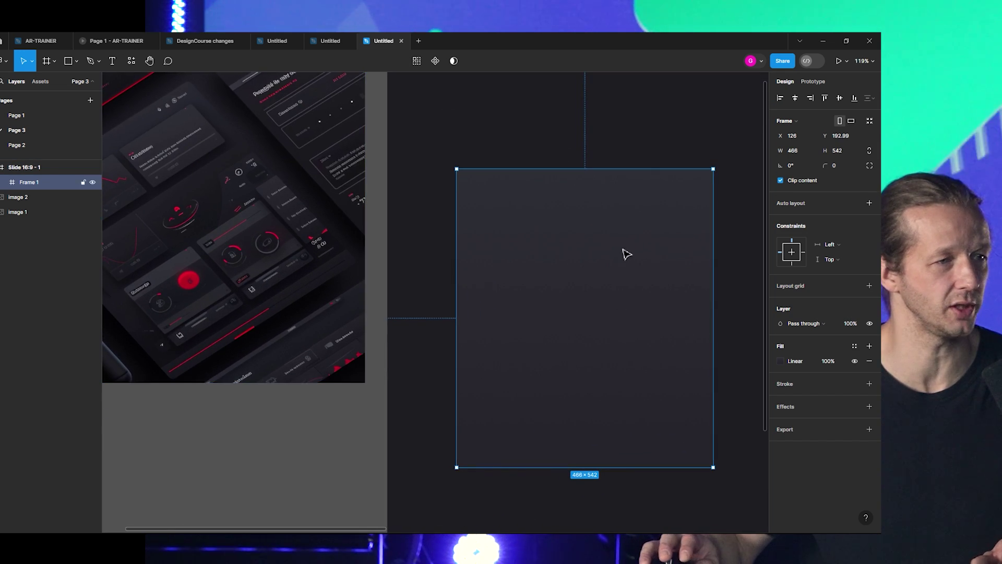
pyautogui.scroll(-1, 619, 248)
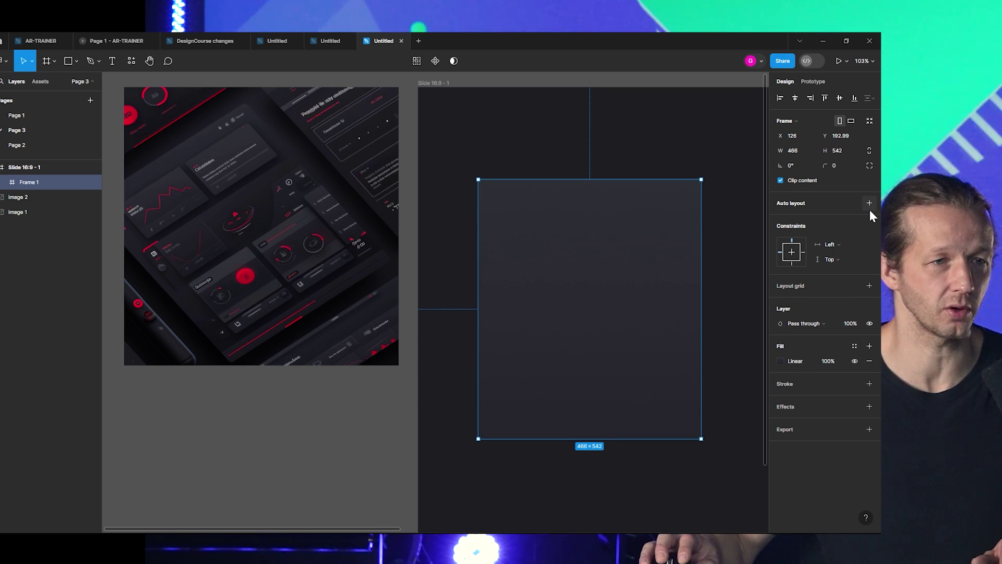
pyautogui.click(838, 165)
pyautogui.write('9')
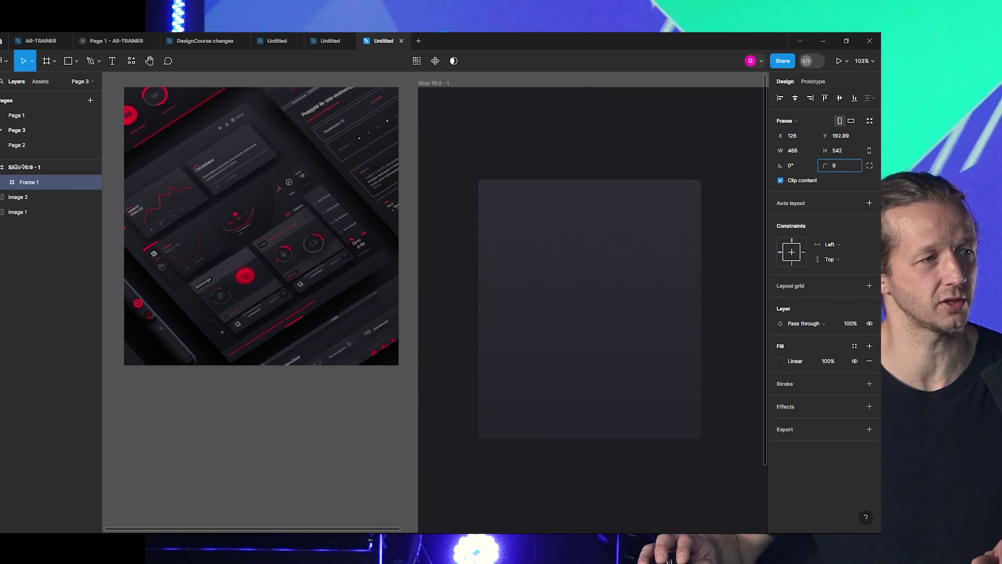
pyautogui.click(665, 152)
pyautogui.moveTo(534, 178)
pyautogui.mouseDown()
pyautogui.moveTo(514, 160)
pyautogui.moveTo(539, 186)
pyautogui.mouseUp()
pyautogui.click(539, 186)
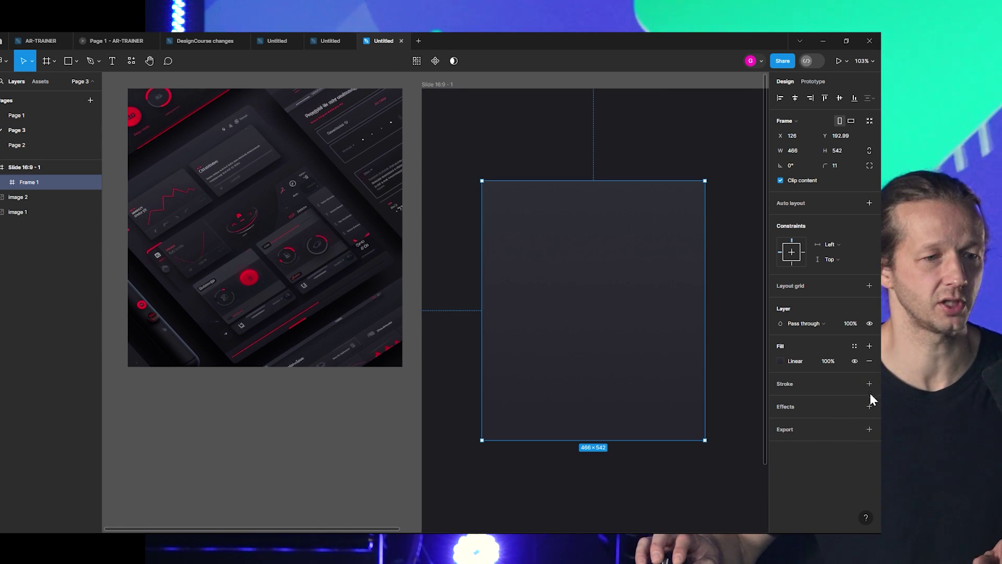
# Add a black drop shadow to the card frame with a blur of 49 and a Y offset of 4.
pyautogui.click(869, 406)
pyautogui.click(780, 421)
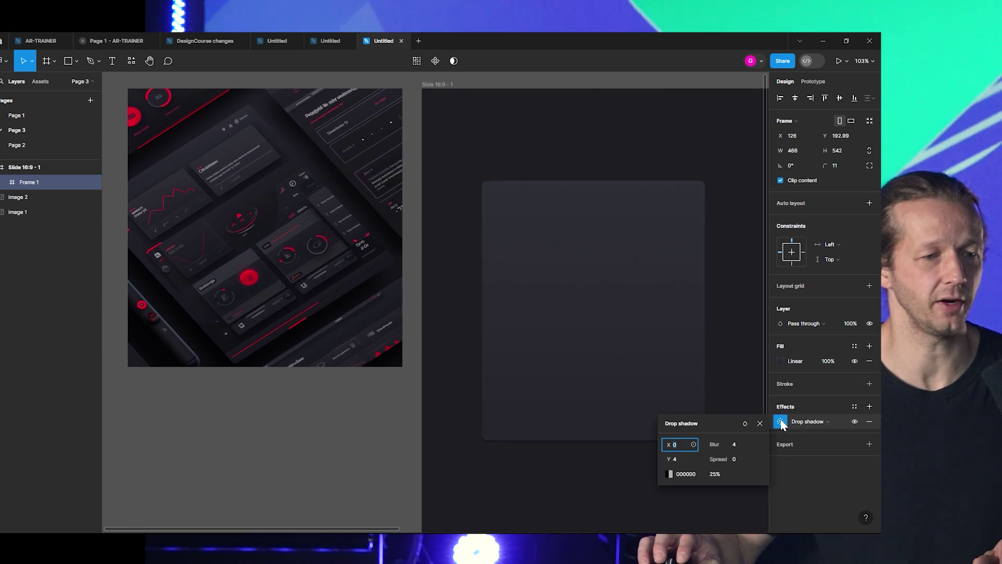
pyautogui.click(739, 443)
pyautogui.write('6')
pyautogui.press('Return')
pyautogui.write('49')
pyautogui.press('Return')
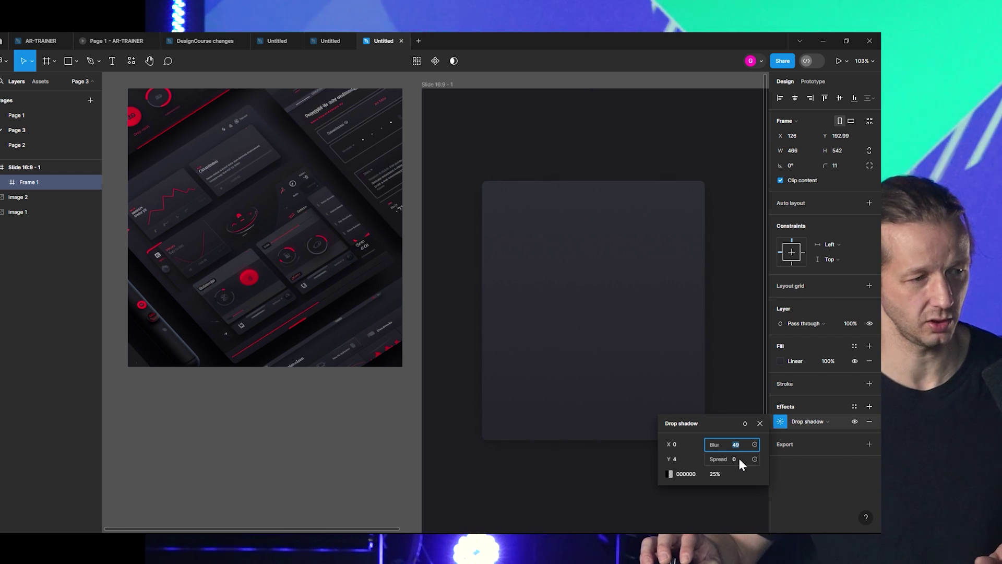
pyautogui.click(564, 482)
pyautogui.moveTo(605, 490); pyautogui.dragTo(456, 443)
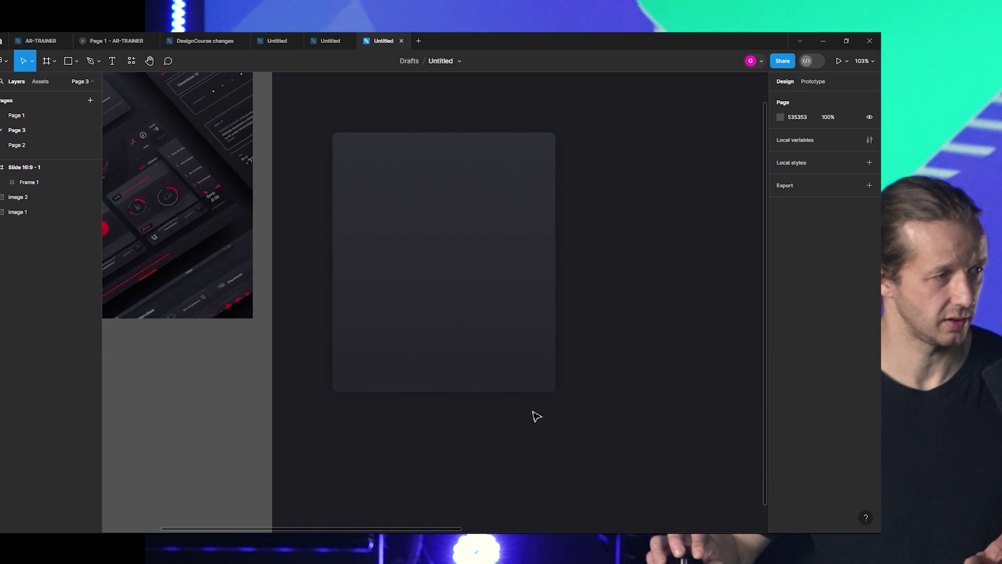
# Add a second, tighter drop shadow to the card frame with Y offset 4, blur 4 and 24% opacity.
pyautogui.scroll(4, 546, 394)
pyautogui.scroll(-3, 673, 296)
pyautogui.click(572, 277)
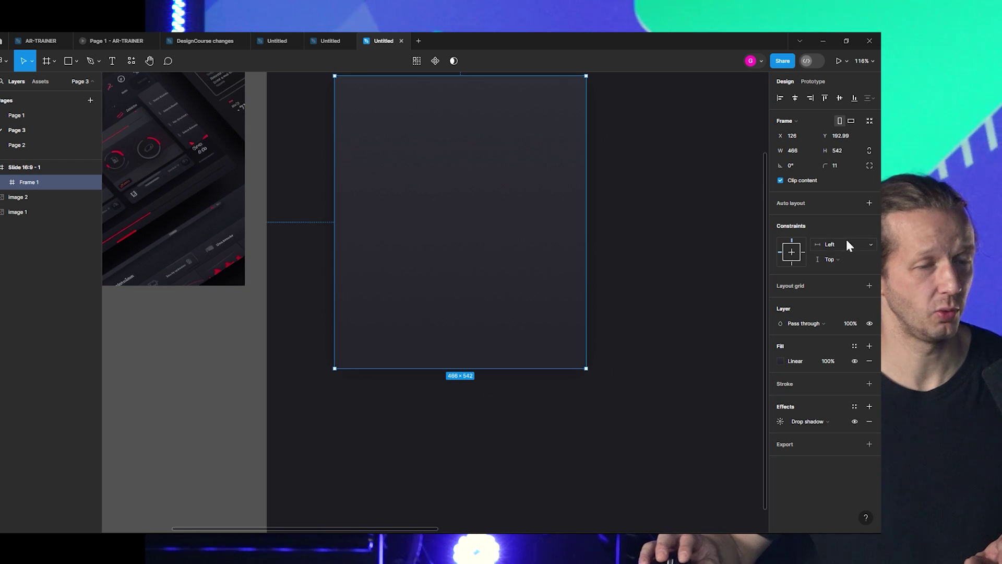
pyautogui.click(869, 408)
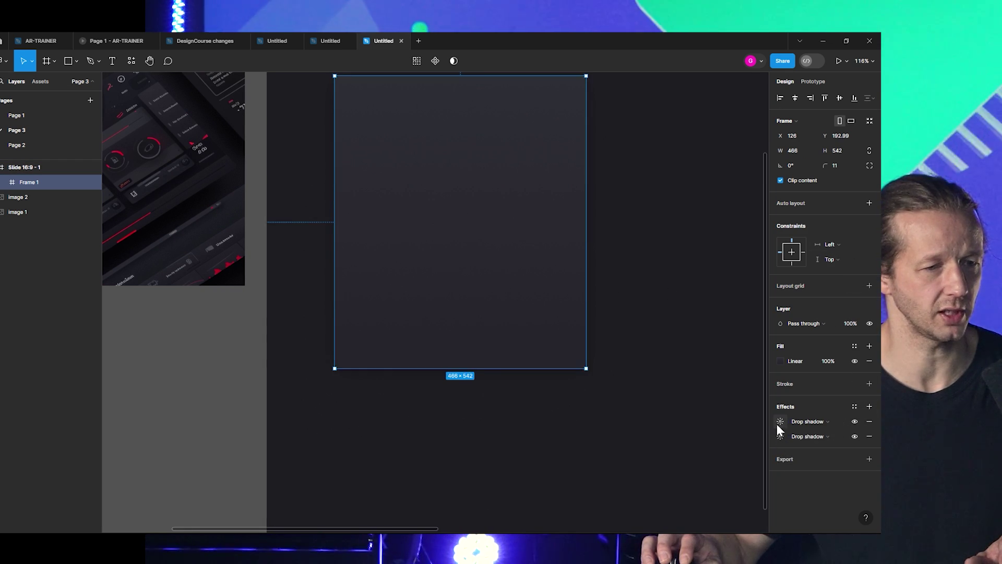
pyautogui.click(687, 425)
pyautogui.scroll(5, 541, 402)
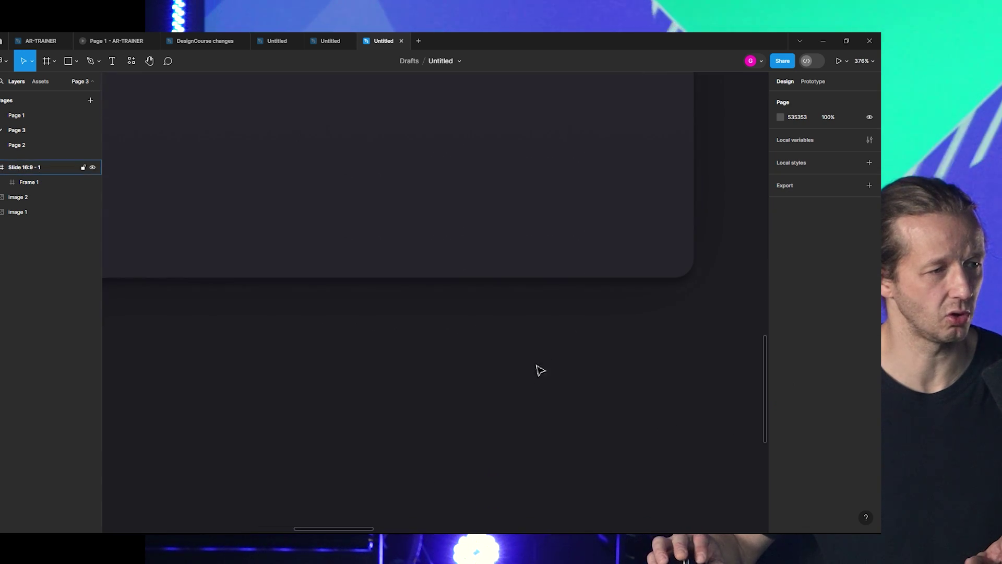
pyautogui.click(533, 198)
pyautogui.click(780, 421)
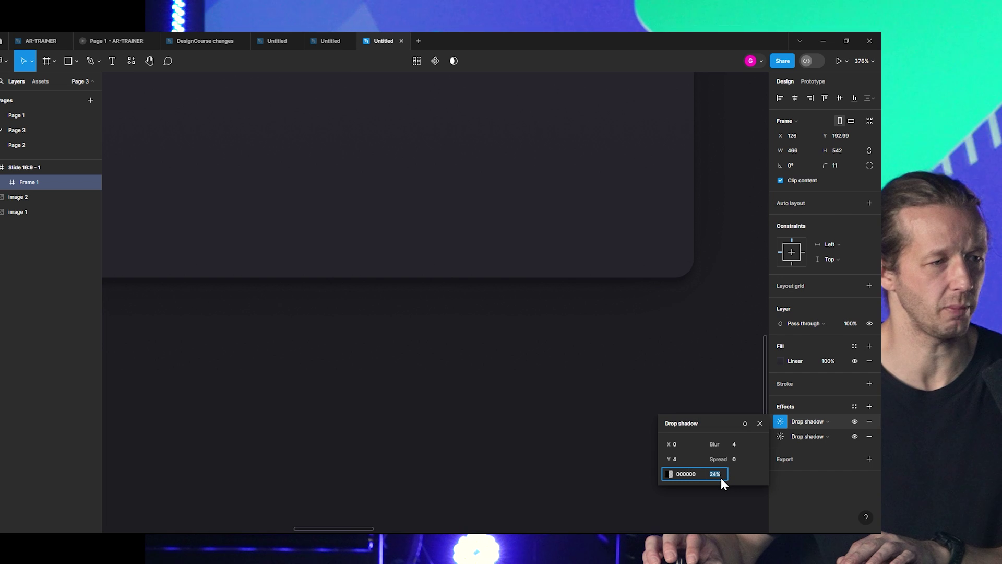
pyautogui.click(552, 380)
pyautogui.scroll(-5, 548, 360)
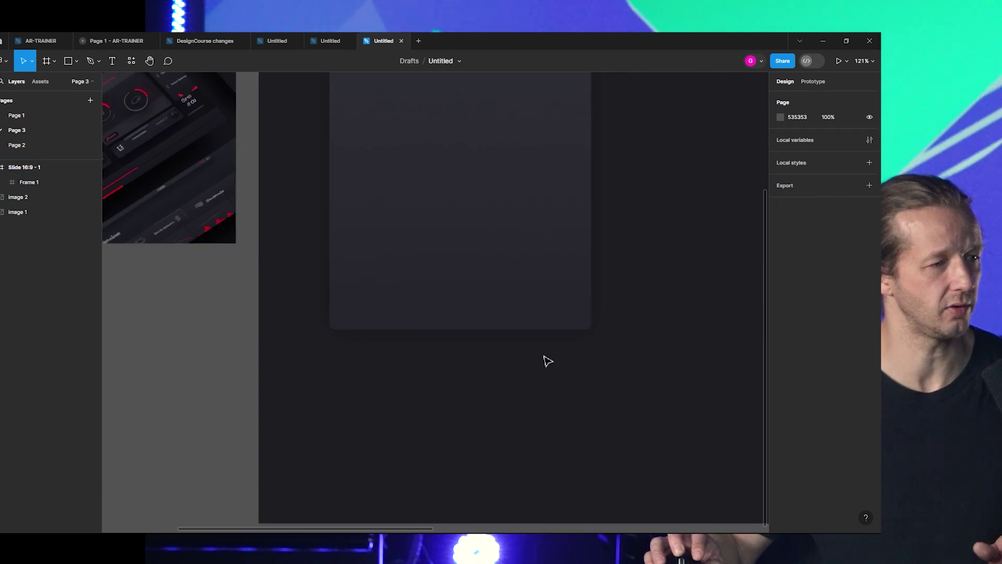
# Add the white heading text CUSTOMIZATION near the card's upper-left corner.
pyautogui.scroll(-3, 546, 359)
pyautogui.scroll(1, 481, 387)
pyautogui.moveTo(481, 379); pyautogui.dragTo(561, 434)
pyautogui.scroll(5, 504, 259)
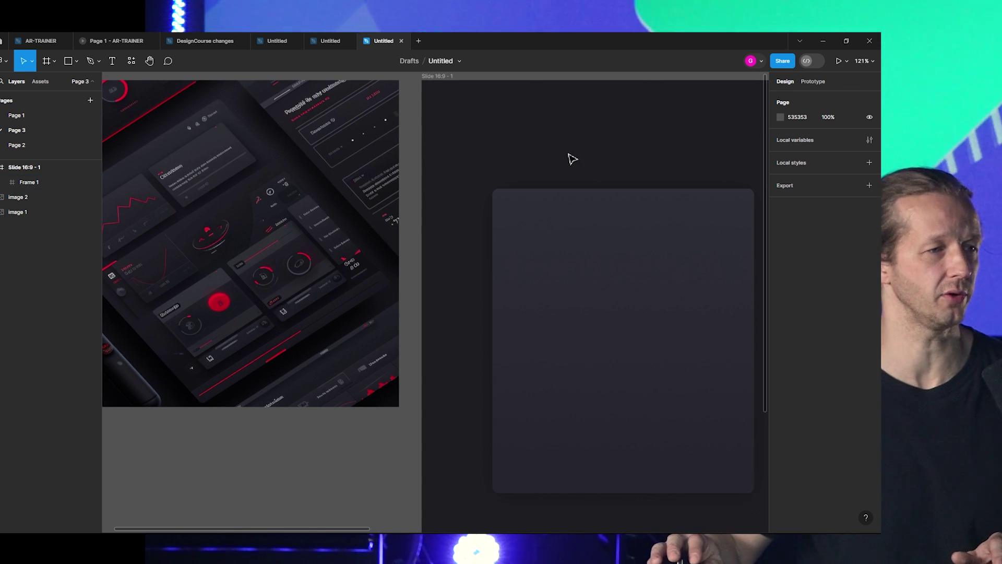
pyautogui.press('t')
pyautogui.click(523, 234)
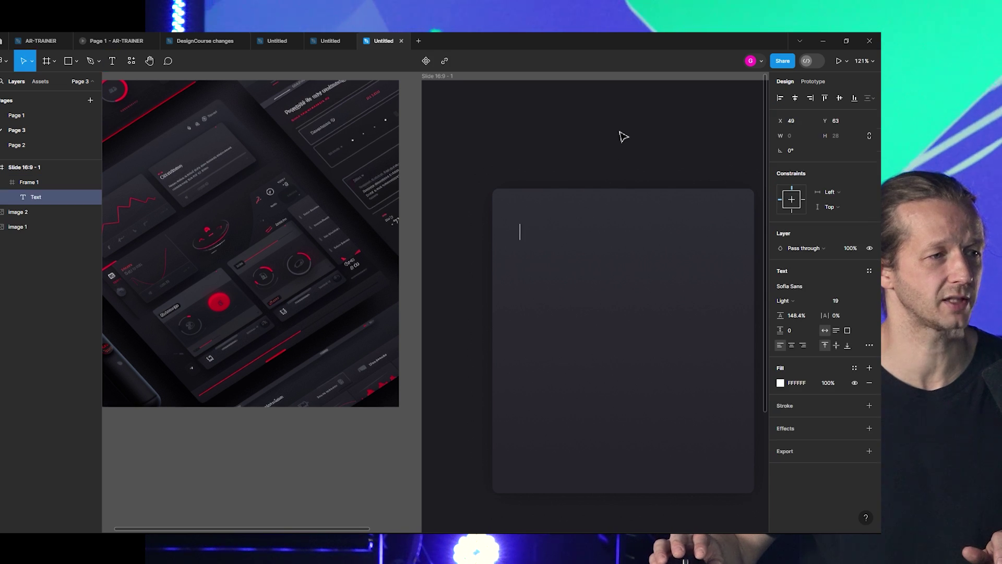
pyautogui.write('CUSTOMIZATION')
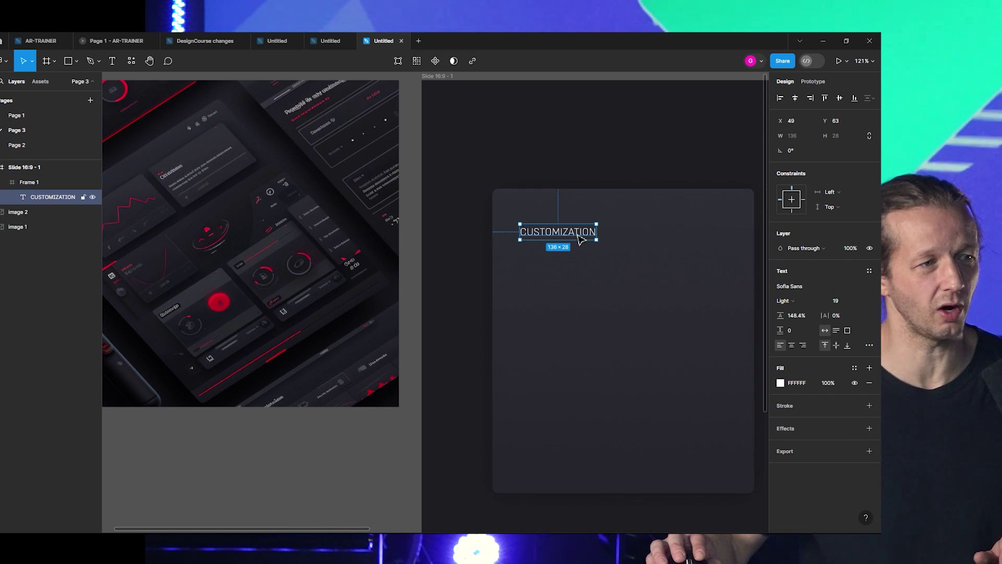
# Set the CUSTOMIZATION heading's font size to 25 and move it slightly closer to the card's upper-left corner.
pyautogui.click(841, 301)
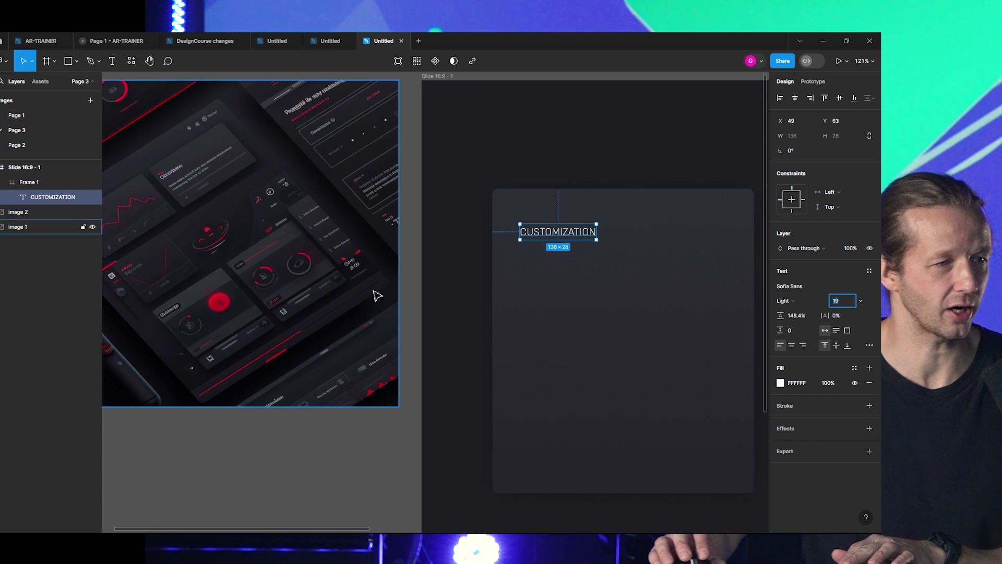
pyautogui.write('25')
pyautogui.press('Return')
pyautogui.moveTo(583, 246); pyautogui.dragTo(577, 241)
pyautogui.click(540, 188)
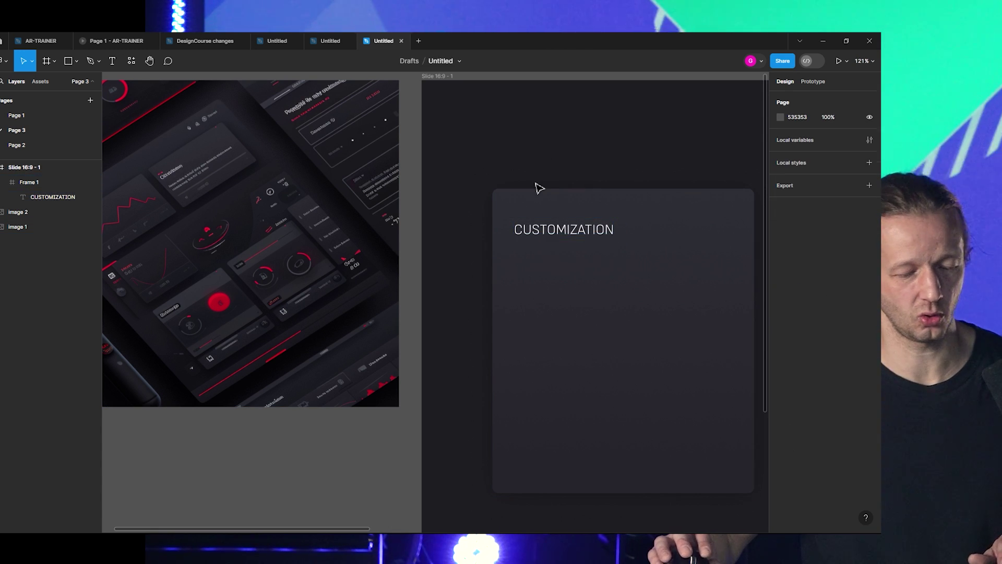
pyautogui.press('o')
pyautogui.moveTo(514, 212); pyautogui.dragTo(541, 217)
pyautogui.hotkey('ctrl', 'z')
# Draw a rectangle of about 41 × 6 above the heading and fill it with the bright red sampled from the reference image's red circle.
pyautogui.press('r')
pyautogui.click(780, 285)
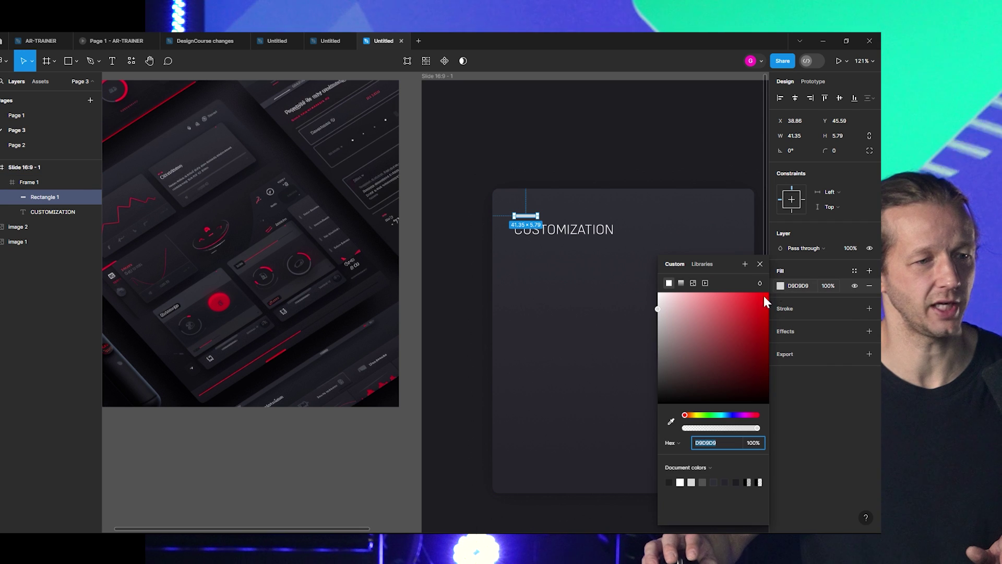
pyautogui.click(671, 421)
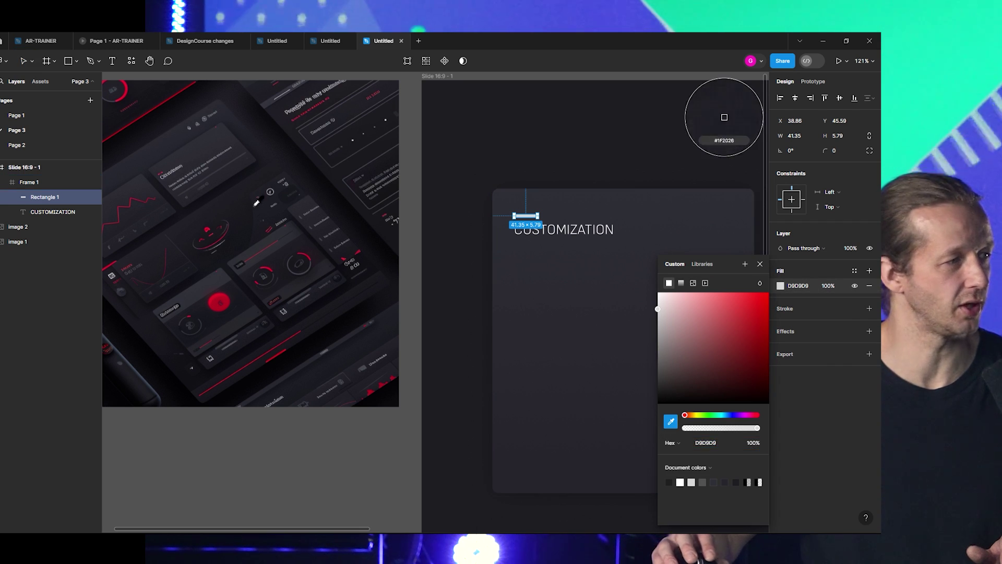
pyautogui.click(226, 299)
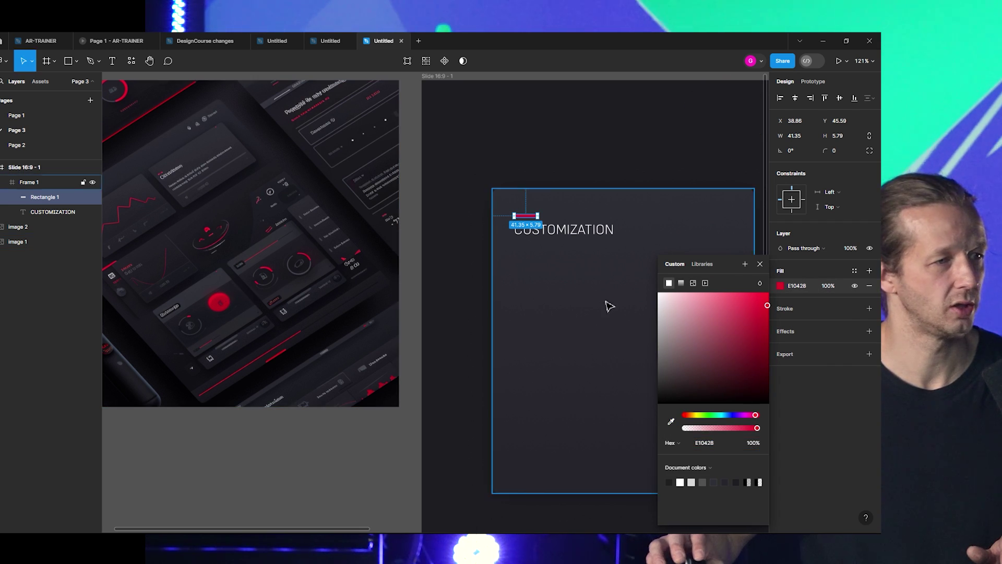
# Round the red accent bar's corners with a radius of 9.
pyautogui.click(837, 151)
pyautogui.write('9')
pyautogui.press('Return')
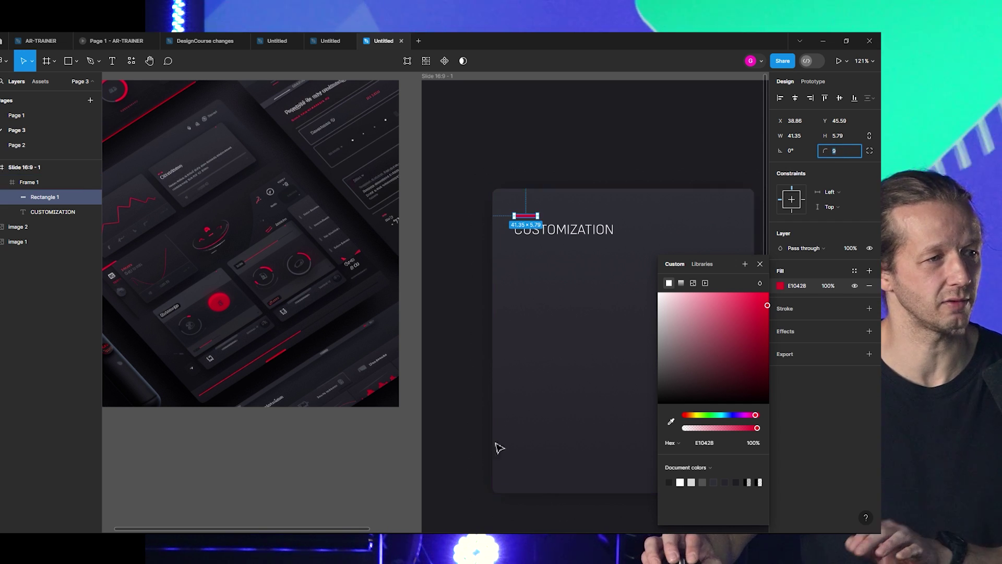
pyautogui.click(327, 445)
pyautogui.scroll(-4, 636, 262)
pyautogui.scroll(3, 660, 263)
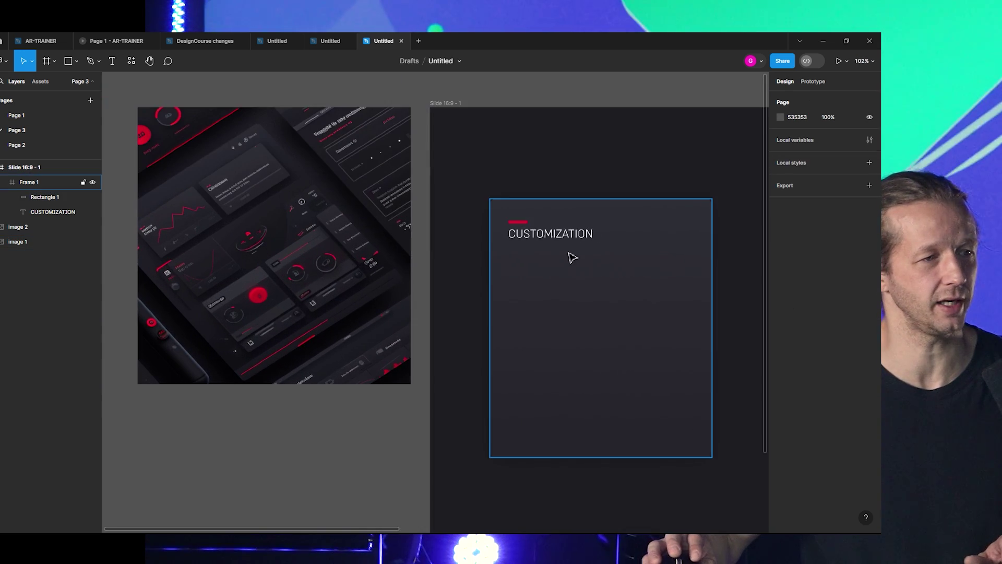
pyautogui.moveTo(544, 335)
pyautogui.mouseDown()
pyautogui.moveTo(549, 323)
pyautogui.moveTo(531, 323)
pyautogui.mouseUp()
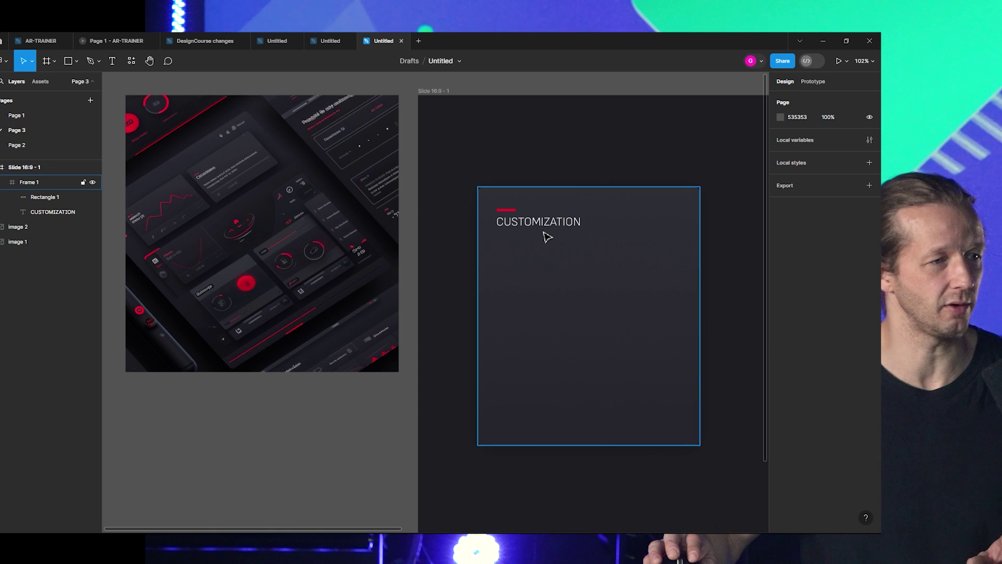
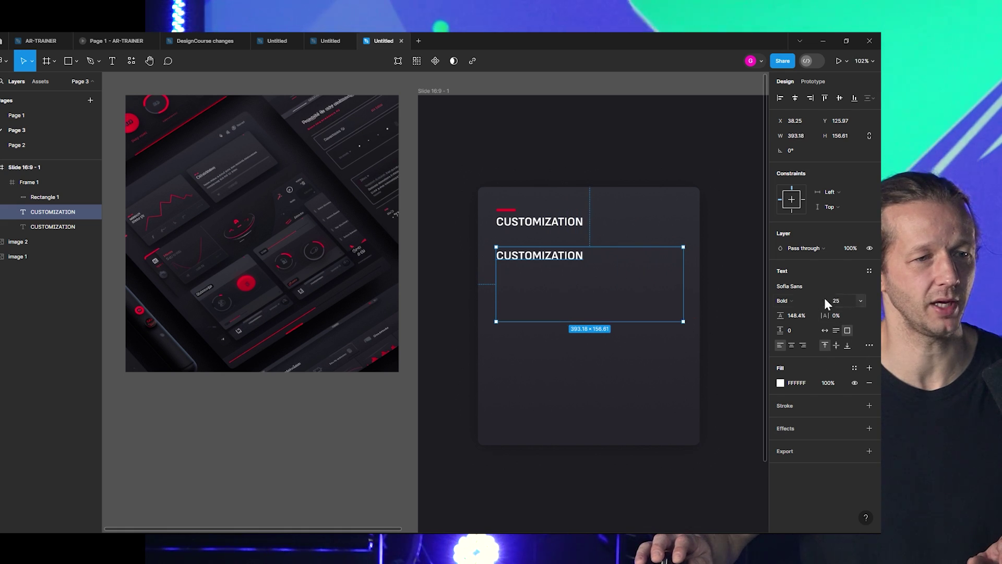
# Set the copied CUSTOMIZATION text below the heading to font size 18 and Light weight.
pyautogui.click(840, 299)
pyautogui.write('18')
pyautogui.press('Return')
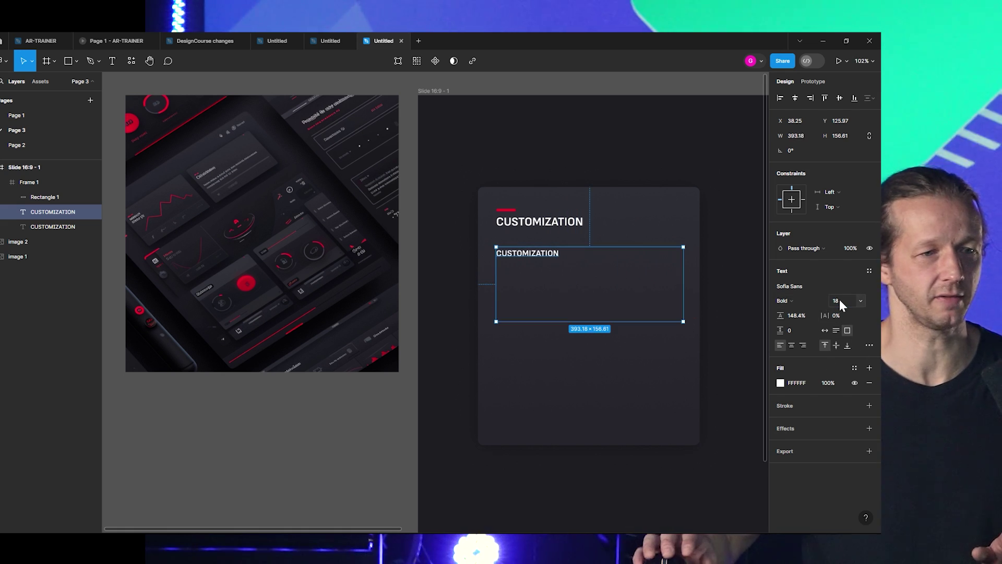
pyautogui.click(785, 301)
pyautogui.click(800, 260)
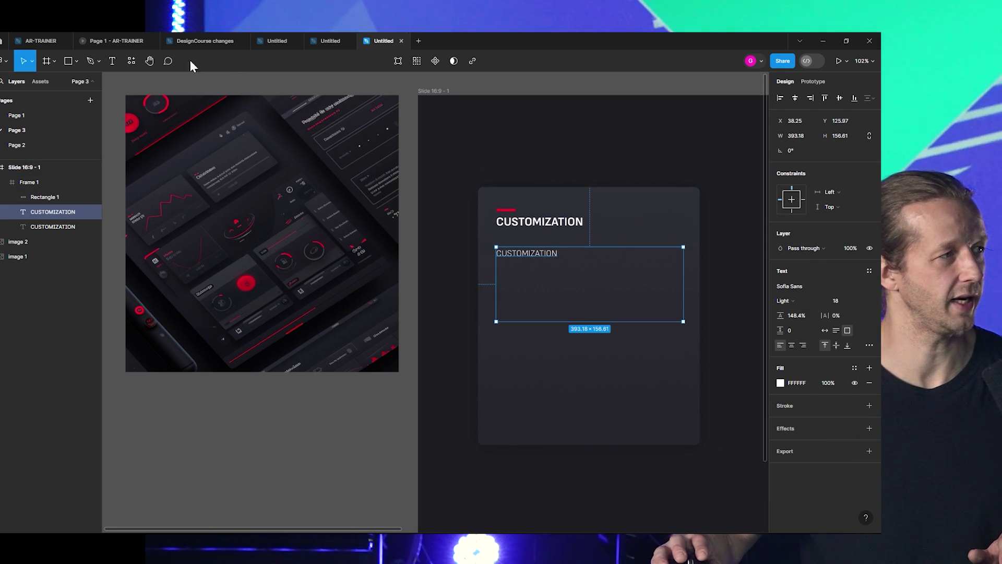
# Replace the copied text below the heading with placeholder sentences generated by the Lorem Ipsum plugin.
pyautogui.click(125, 61)
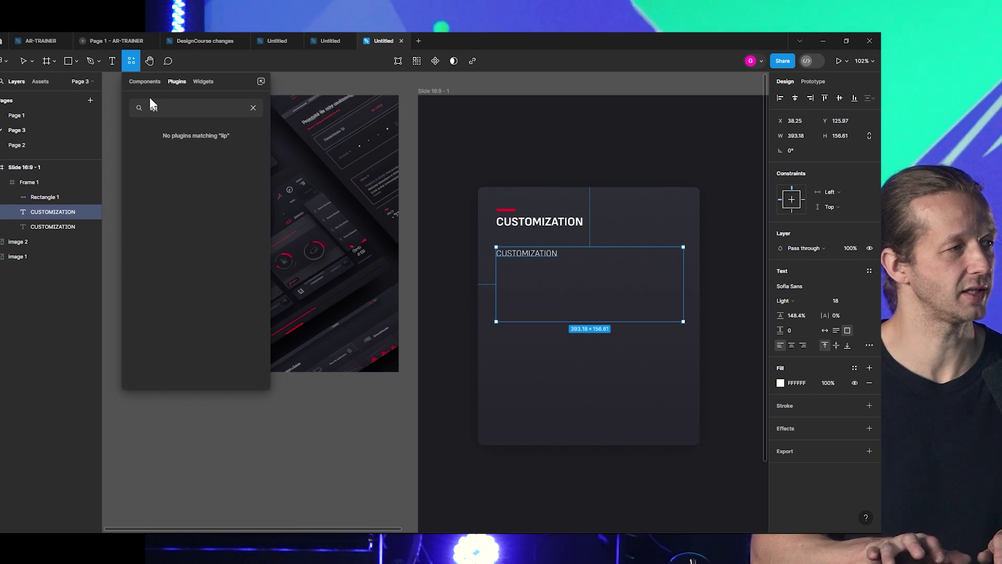
pyautogui.write('lorem')
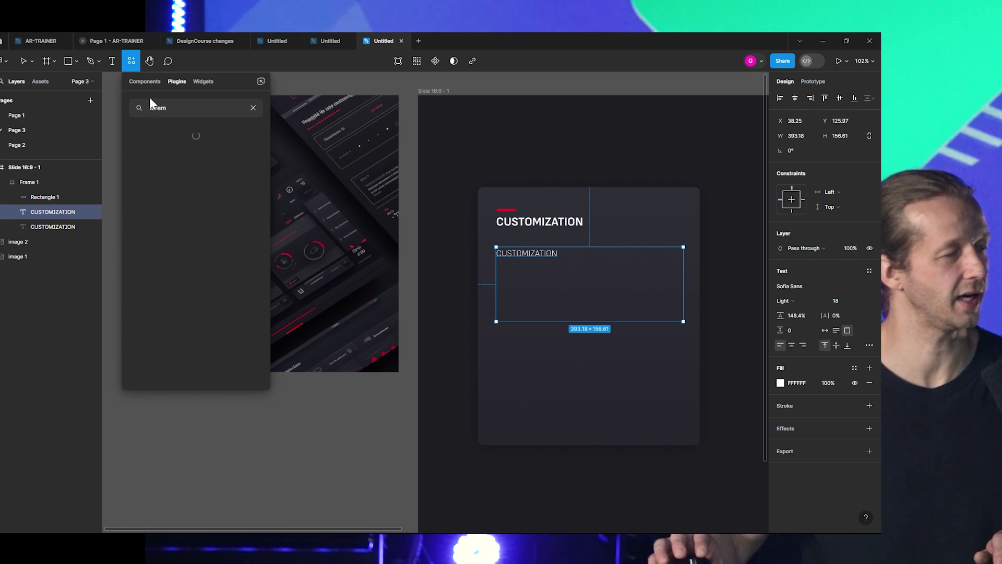
pyautogui.click(170, 151)
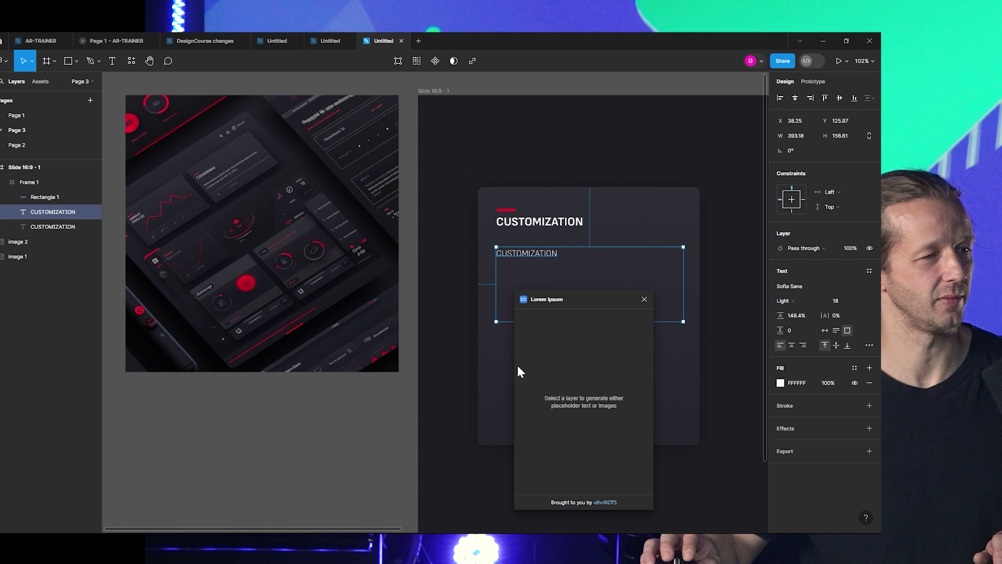
pyautogui.click(578, 367)
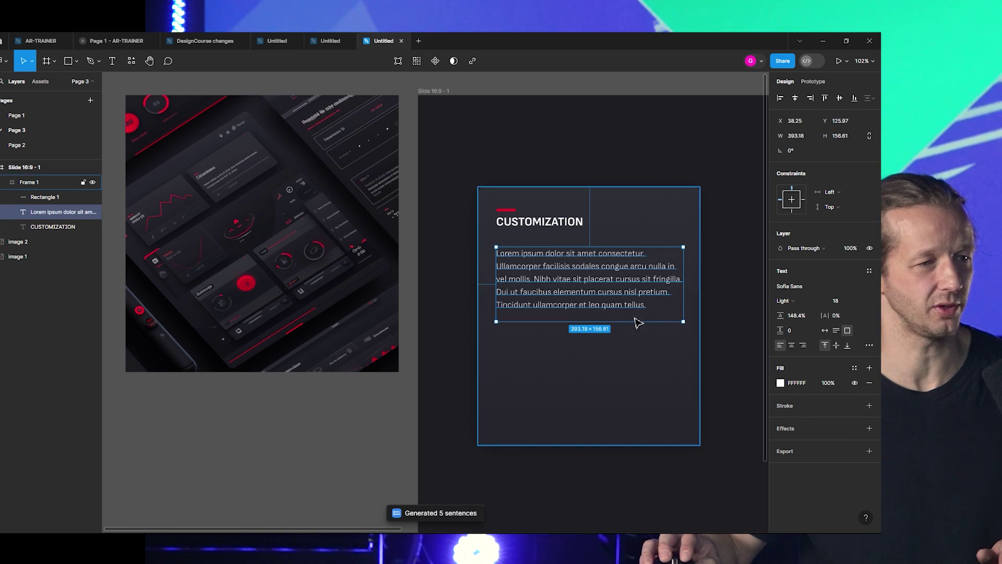
pyautogui.click(221, 474)
# Examine the reference image's panels and their lower strips up close and compare them with the card.
pyautogui.scroll(-3, 287, 423)
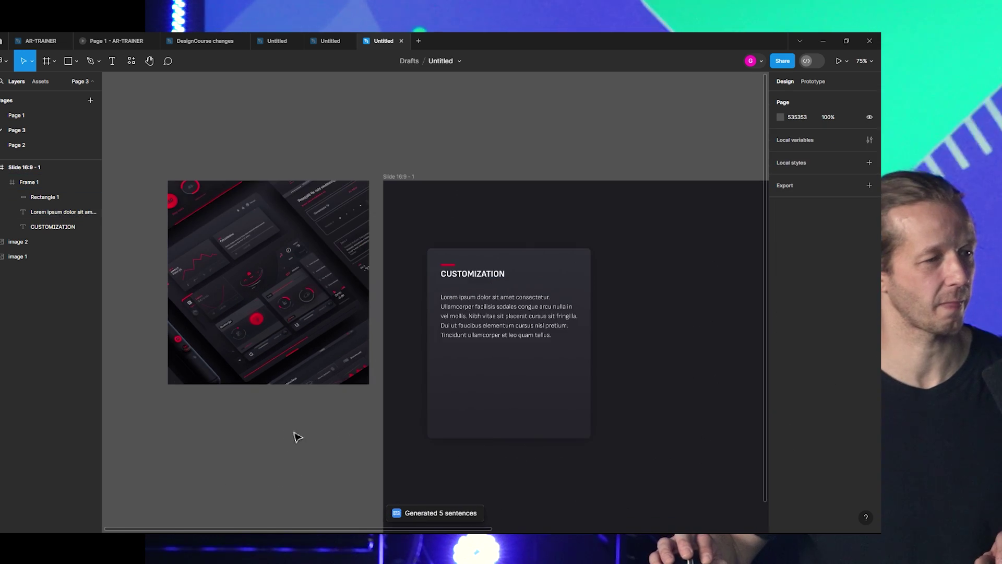
pyautogui.hscroll(-3, 293, 436)
pyautogui.scroll(1, 408, 398)
pyautogui.hscroll(3, 409, 385)
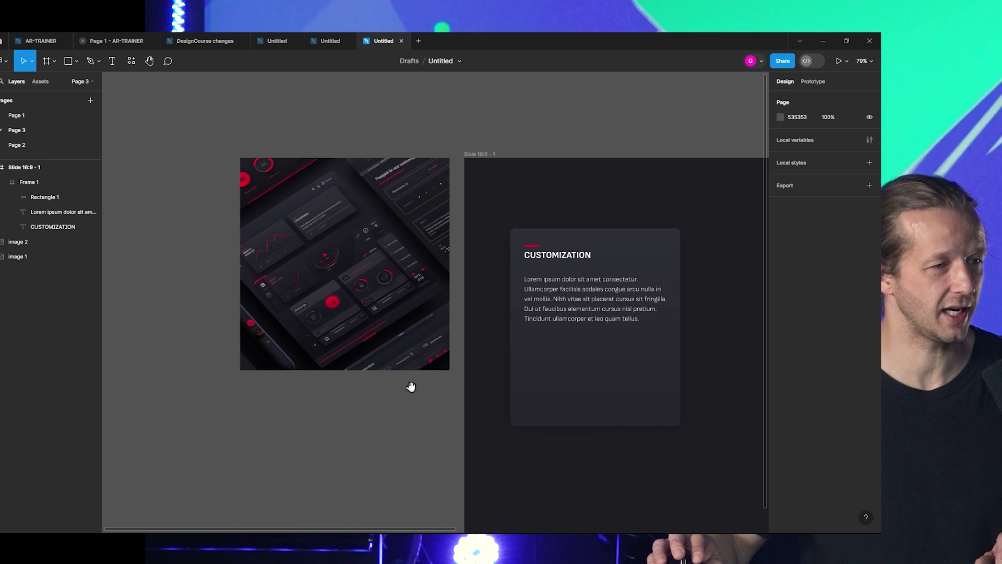
pyautogui.scroll(1, 398, 415)
pyautogui.scroll(2, 398, 415)
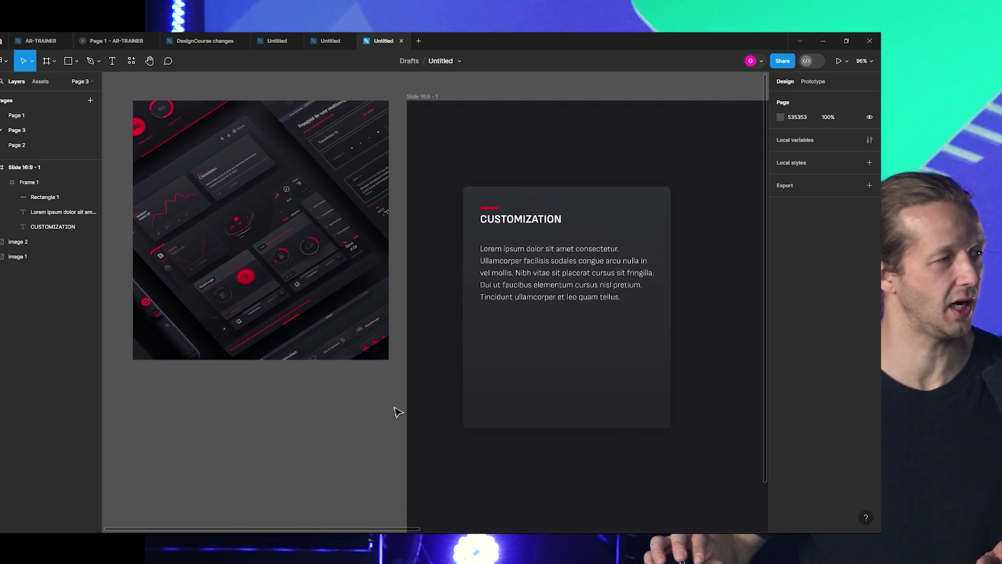
pyautogui.scroll(1, 398, 413)
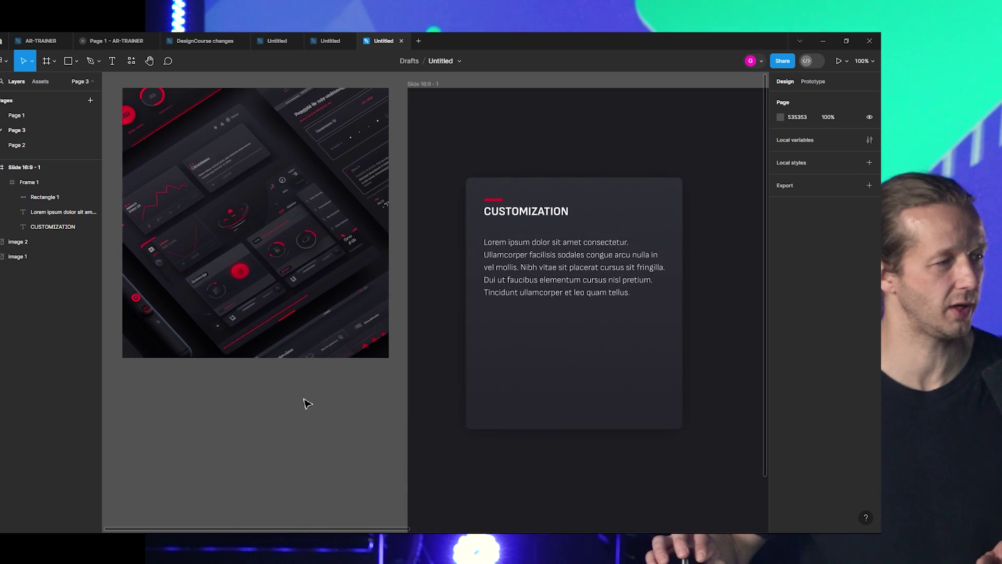
pyautogui.scroll(5, 381, 239)
pyautogui.scroll(3, 360, 225)
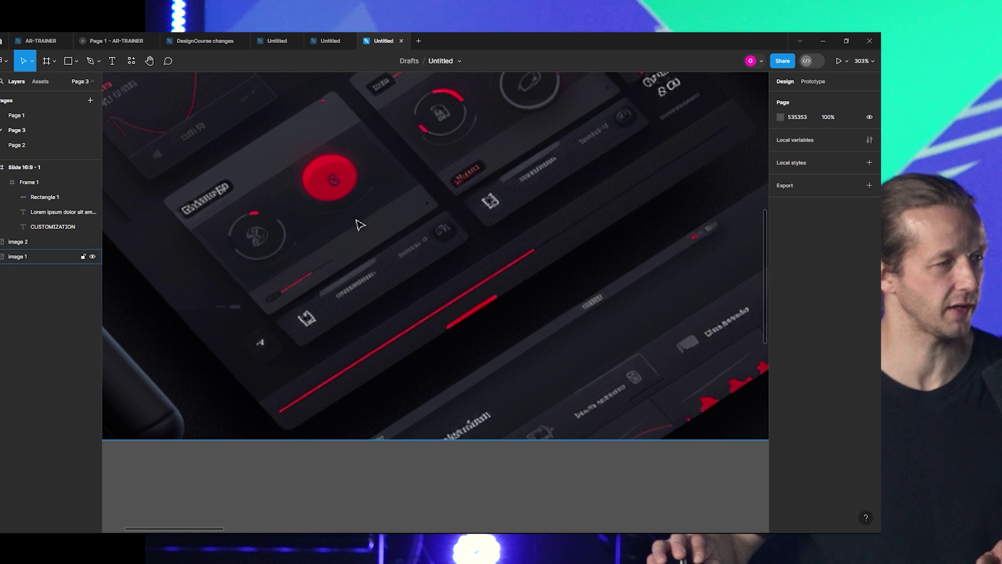
pyautogui.scroll(-6, 273, 277)
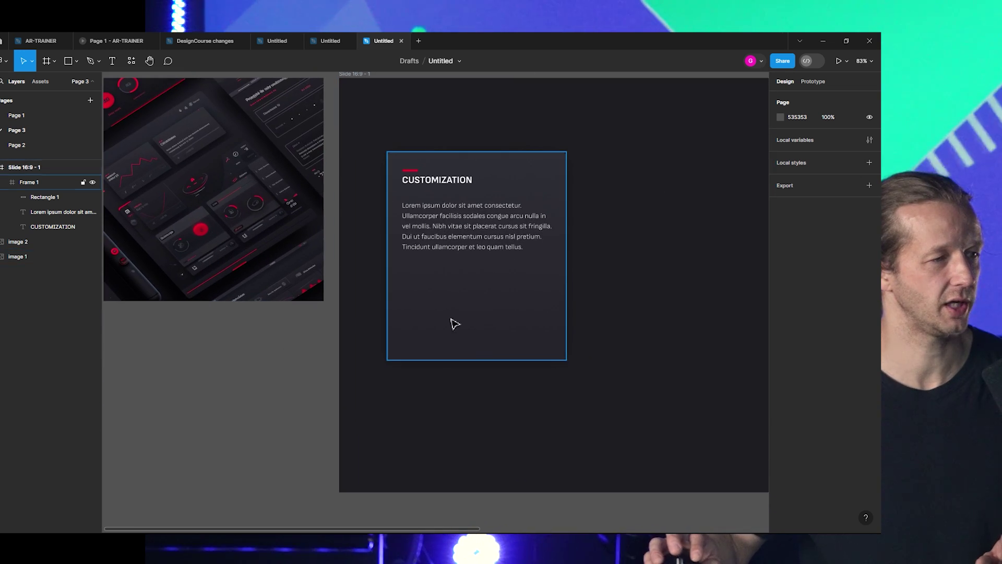
# Shorten the card from its lower edge to about 466 × 402 and duplicate it in place.
pyautogui.click(499, 352)
pyautogui.moveTo(503, 359); pyautogui.dragTo(498, 309)
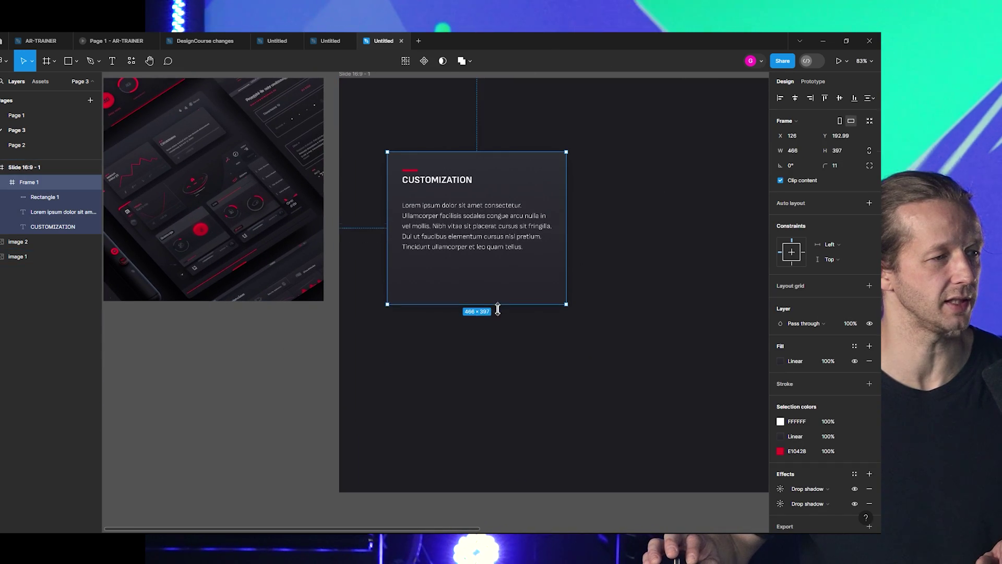
pyautogui.hotkey('ctrl', 'd')
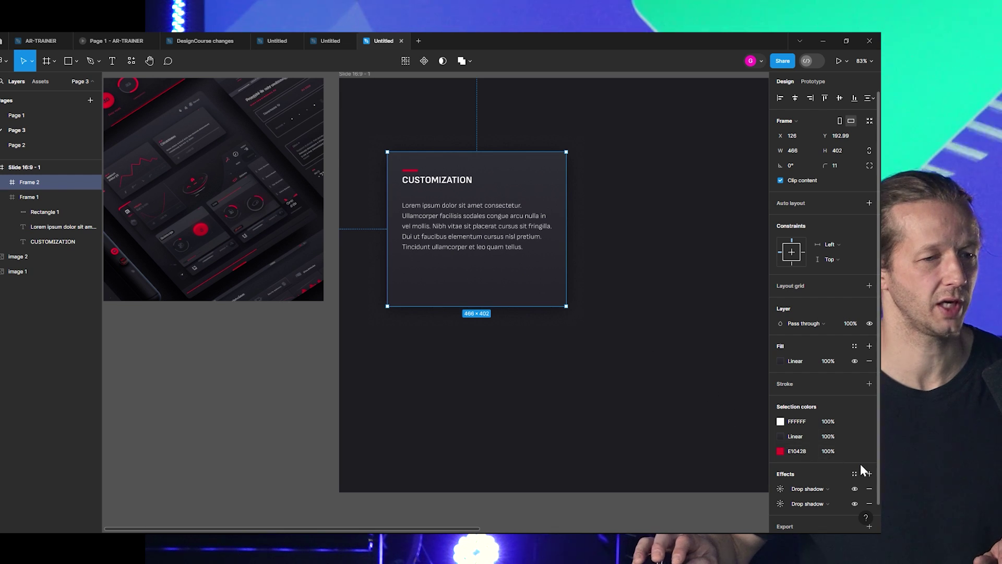
# Remove both drop shadows from the duplicated card.
pyautogui.scroll(-1, 861, 467)
pyautogui.click(869, 475)
pyautogui.click(869, 476)
pyautogui.click(870, 474)
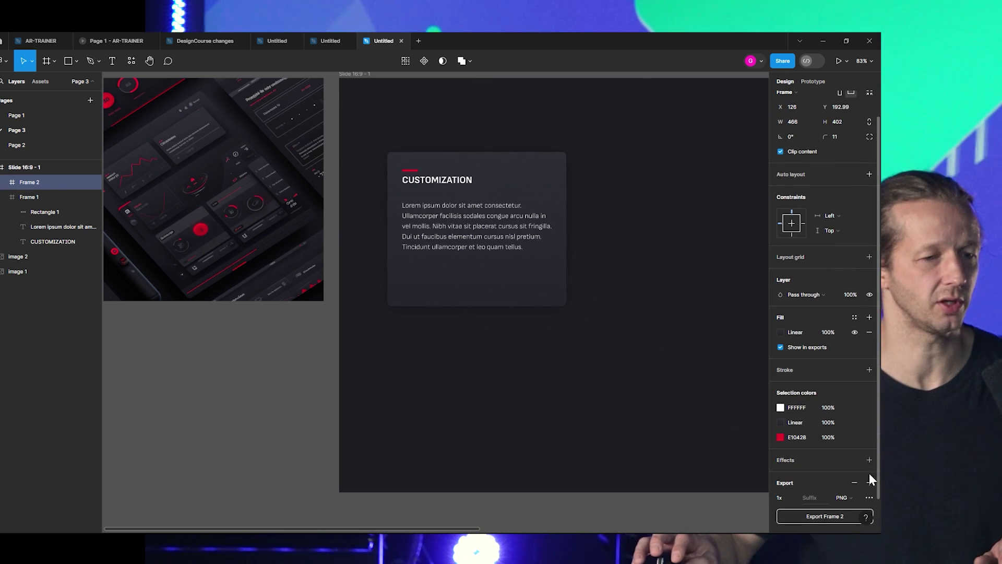
# Lower the duplicate's upper edge to a height of 389 and delete its accent bar, heading and paragraph.
pyautogui.moveTo(477, 157)
pyautogui.mouseDown()
pyautogui.moveTo(476, 247)
pyautogui.moveTo(485, 157)
pyautogui.mouseUp()
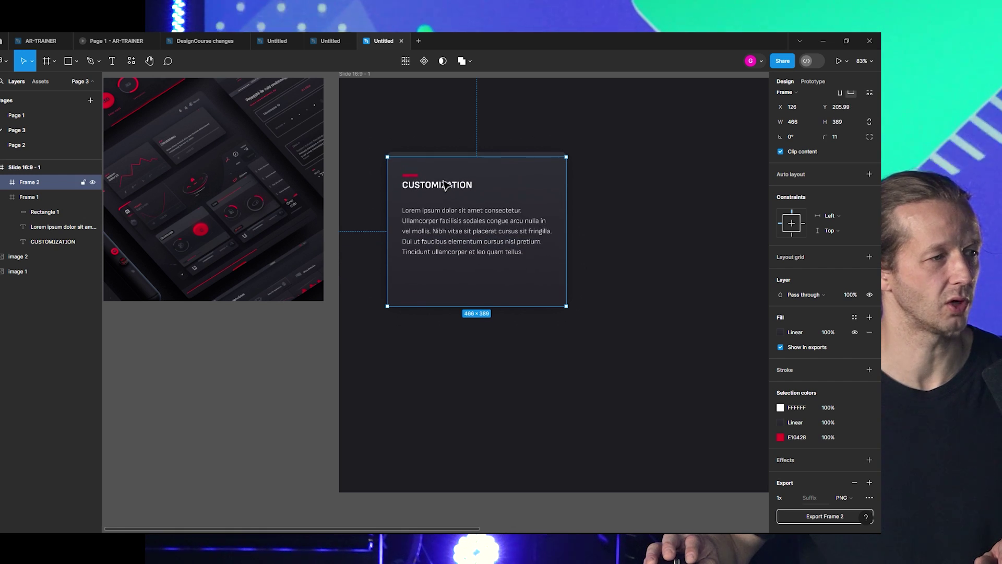
pyautogui.keyDown('ctrl'); pyautogui.click(410, 176); pyautogui.keyUp('ctrl')
pyautogui.keyDown('shift'); pyautogui.click(421, 186); pyautogui.keyUp('shift')
pyautogui.keyDown('shift'); pyautogui.click(457, 231); pyautogui.keyUp('shift')
pyautogui.press('Delete')
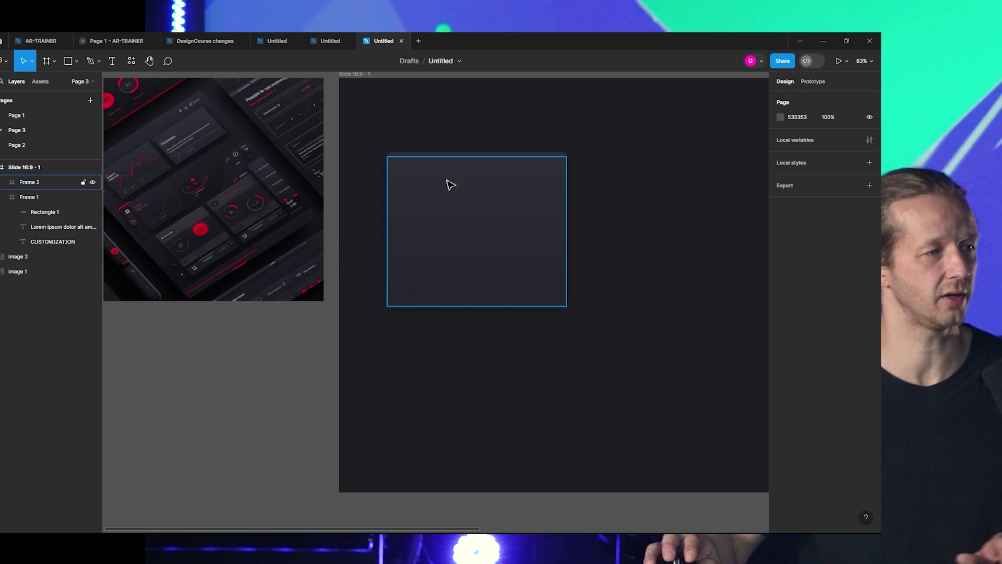
# Shrink the empty duplicate from its upper edge into a 466 × 71 footer strip along the card's lower edge.
pyautogui.click(473, 169)
pyautogui.moveTo(472, 165); pyautogui.dragTo(488, 280)
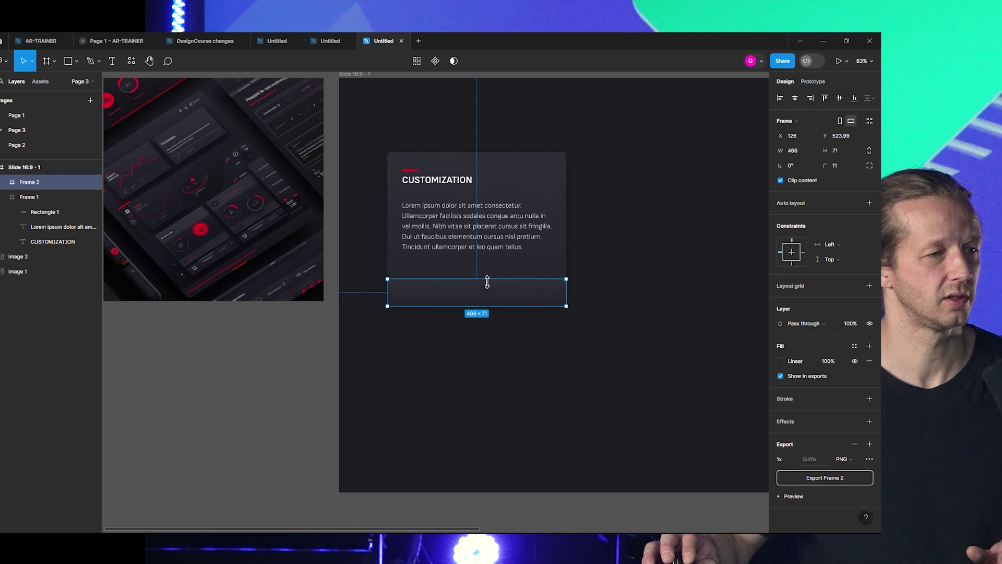
pyautogui.scroll(5, 528, 286)
pyautogui.scroll(1, 573, 293)
pyautogui.click(660, 307)
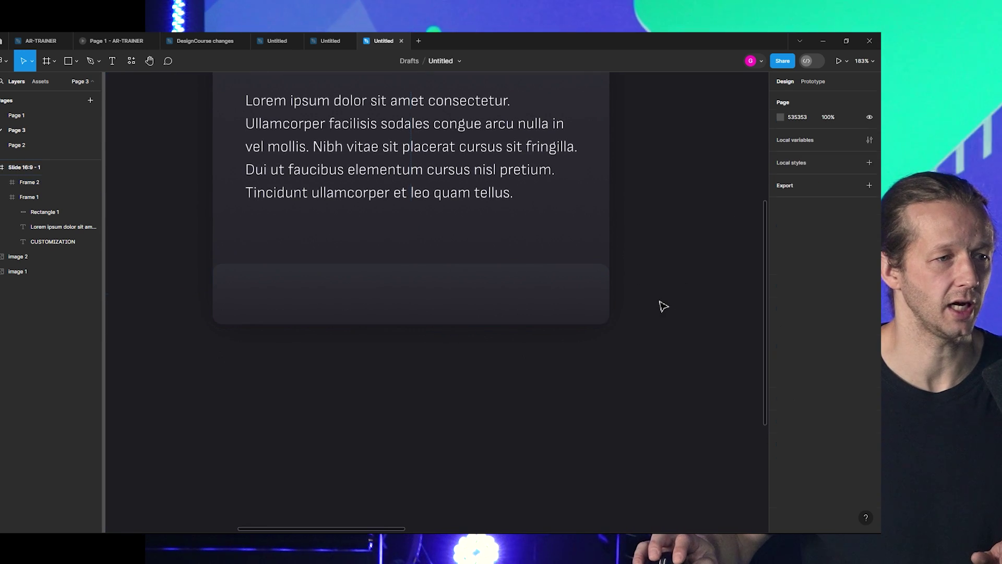
# Set the footer strip's two upper corner radii to 0, keeping the lower corners rounded.
pyautogui.click(522, 302)
pyautogui.click(870, 165)
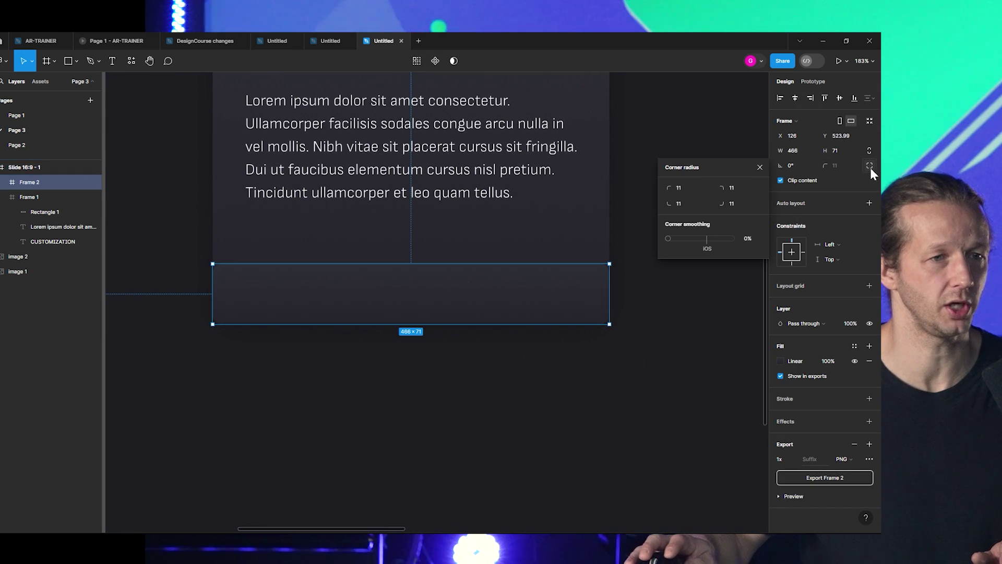
pyautogui.click(681, 188)
pyautogui.write('0')
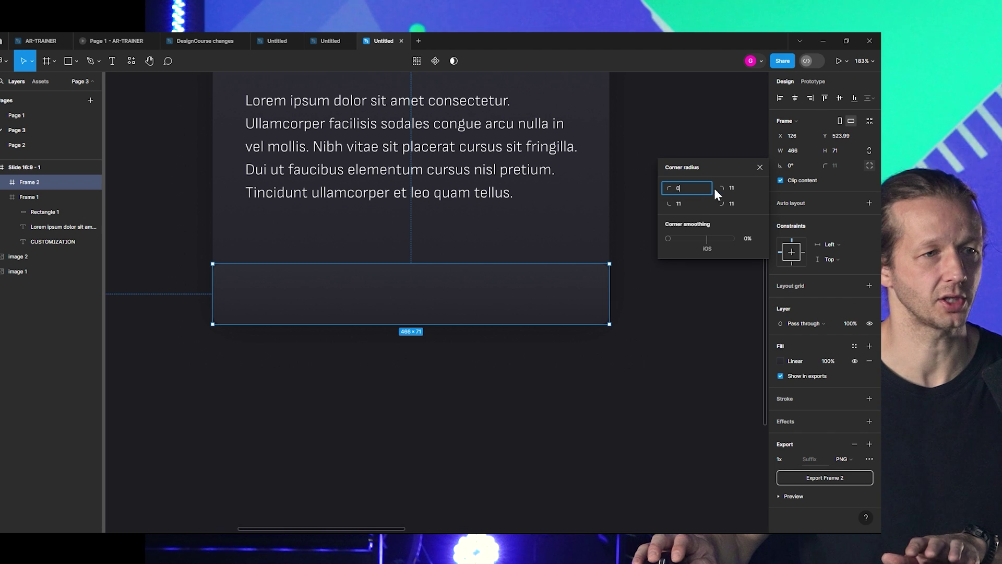
pyautogui.click(735, 187)
pyautogui.write('0')
pyautogui.press('Return')
pyautogui.click(555, 418)
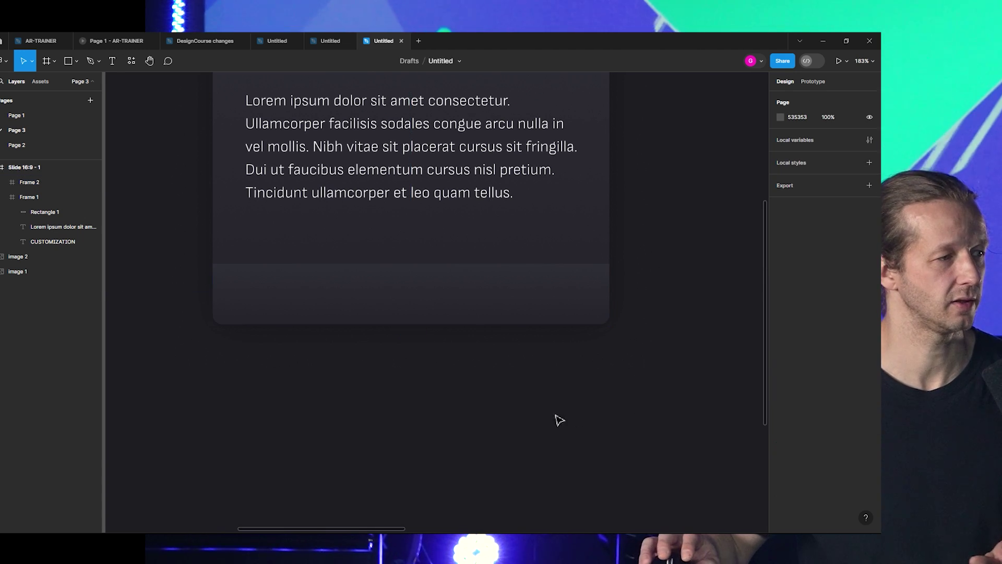
# Replace the footer strip's linear gradient with a solid fill and sample the dark colour 27282E for it.
pyautogui.click(571, 298)
pyautogui.click(685, 286)
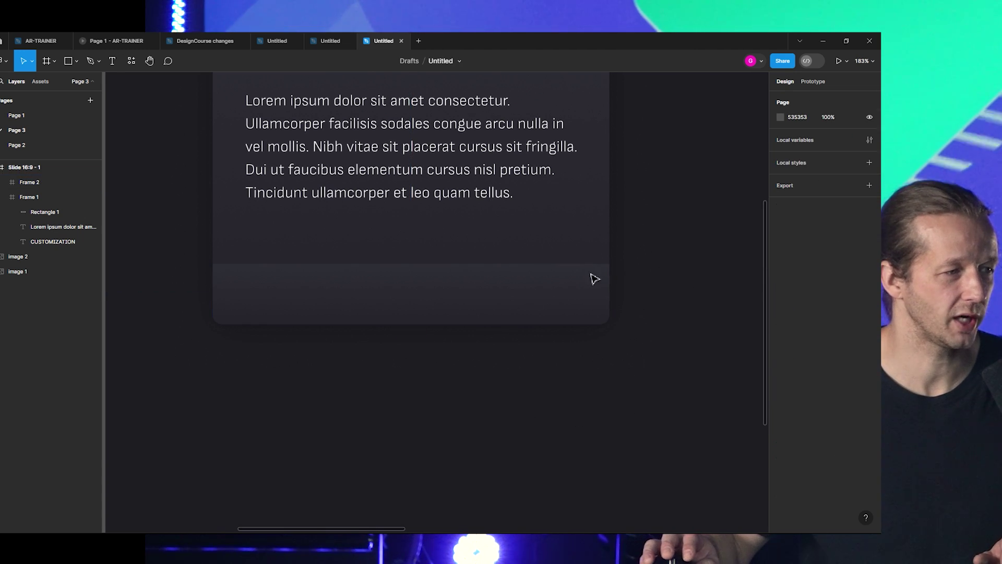
pyautogui.scroll(-5, 716, 256)
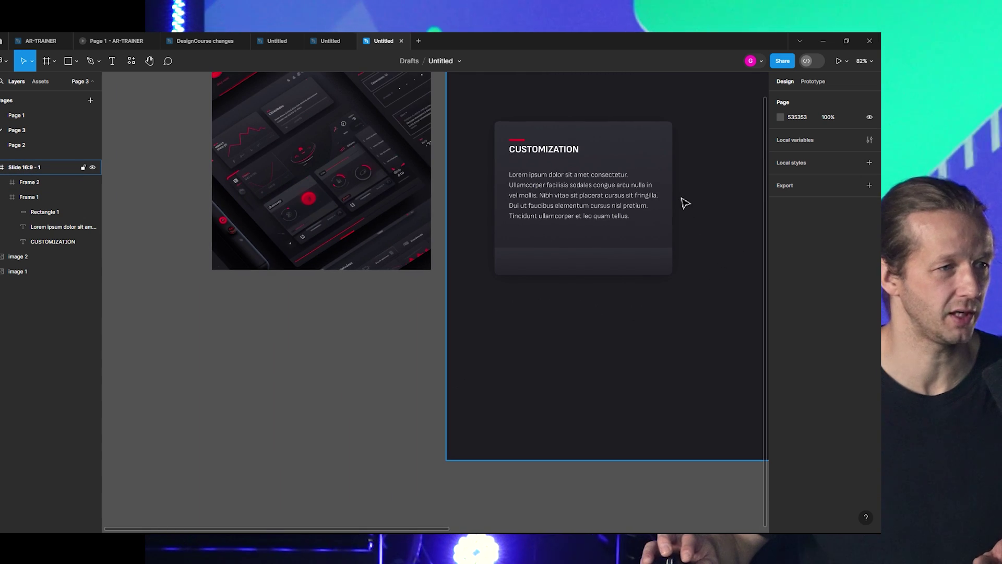
pyautogui.scroll(3, 683, 235)
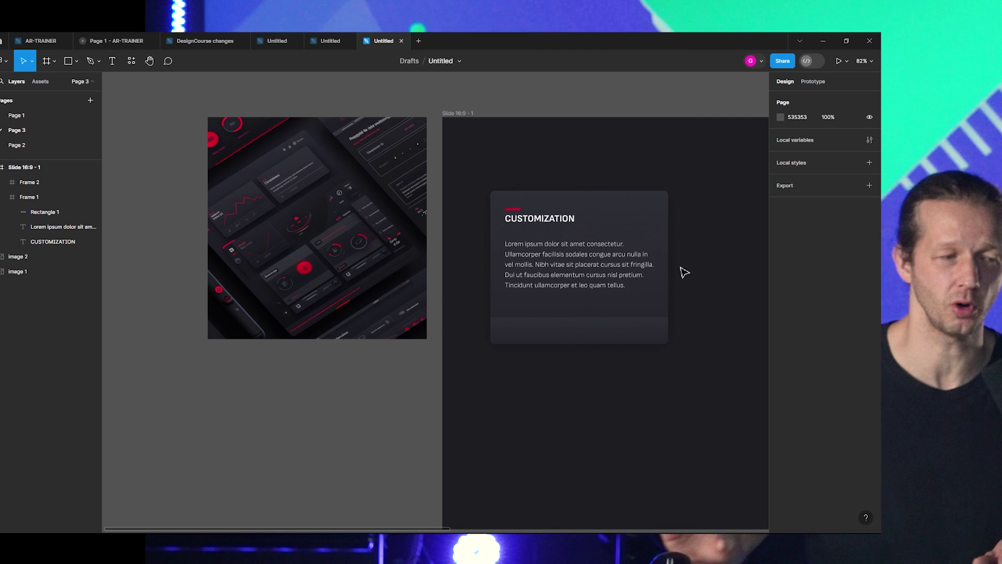
pyautogui.click(598, 342)
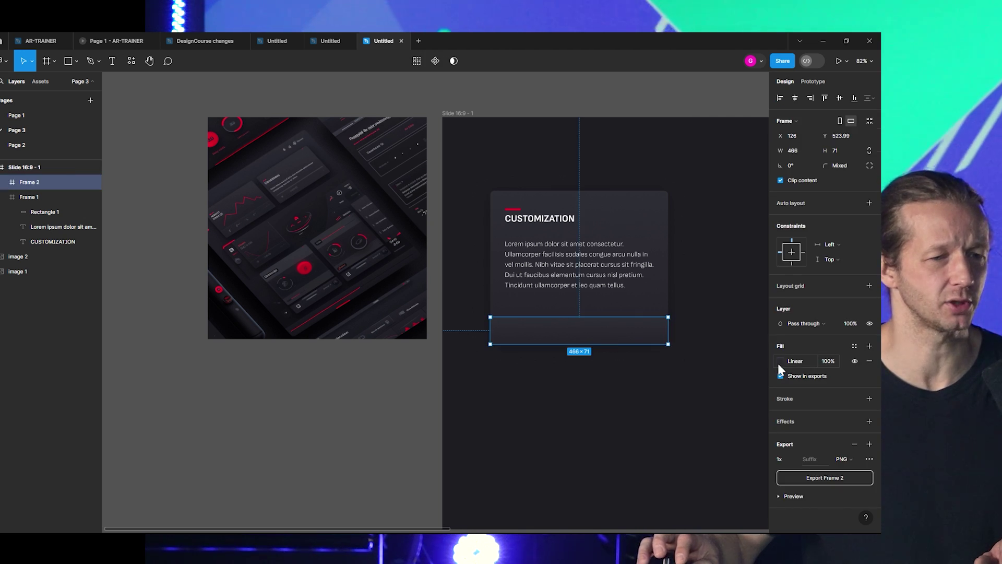
pyautogui.click(779, 362)
pyautogui.click(669, 231)
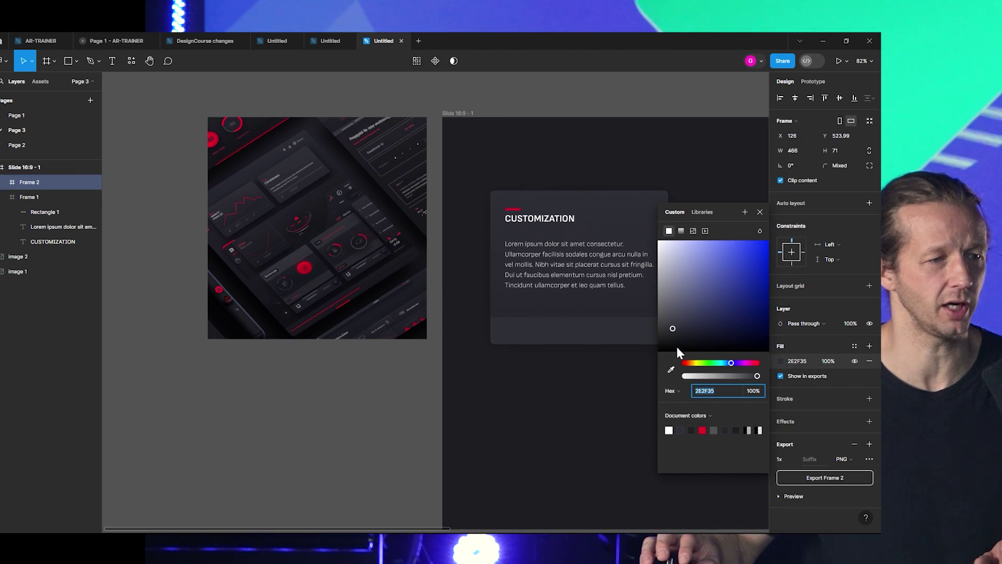
pyautogui.click(671, 370)
pyautogui.click(724, 117)
pyautogui.click(354, 408)
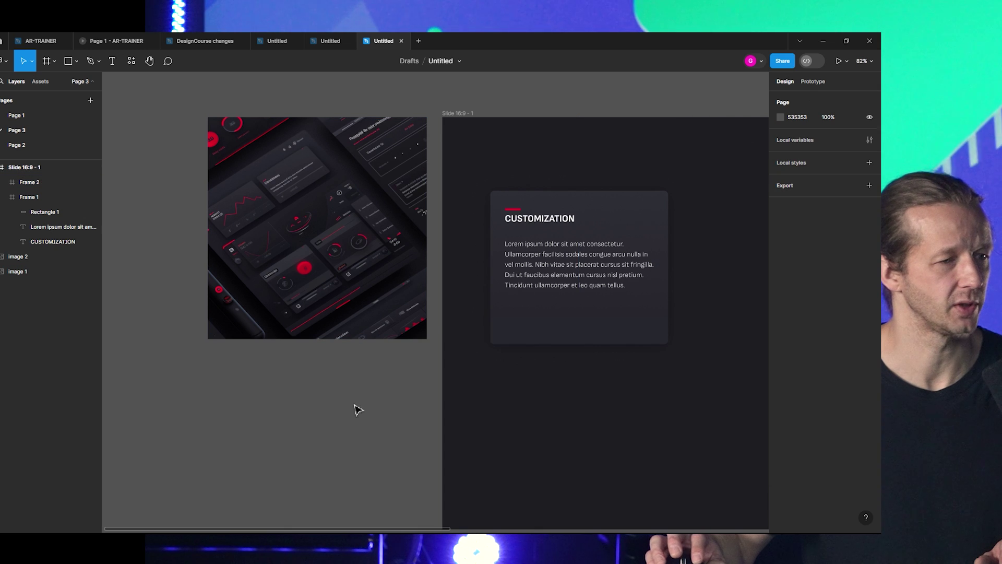
# Try the dark blue-grey 282A33 as the footer strip's fill.
pyautogui.hscroll(4, 365, 412)
pyautogui.click(515, 338)
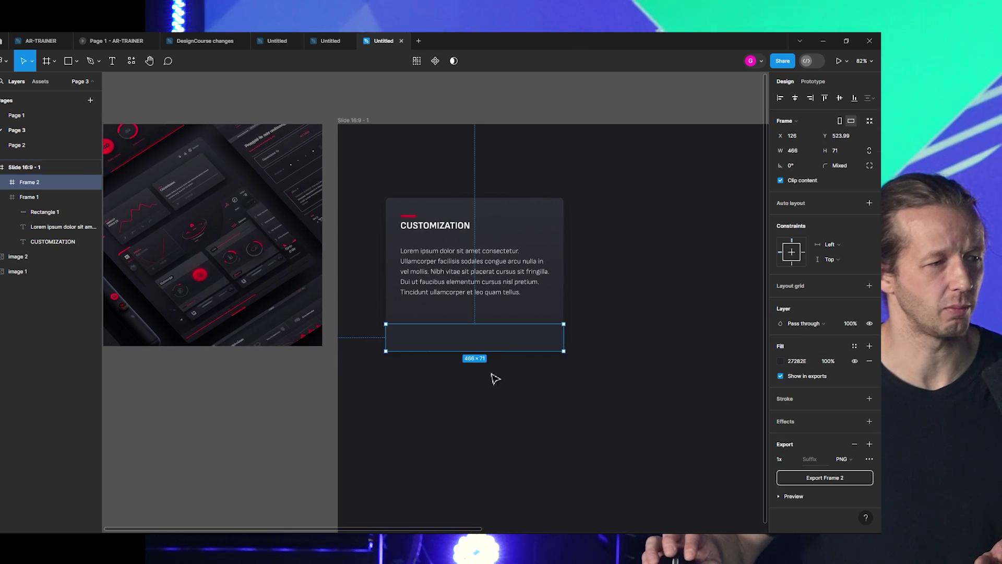
pyautogui.scroll(3, 495, 378)
pyautogui.click(781, 360)
pyautogui.click(674, 379)
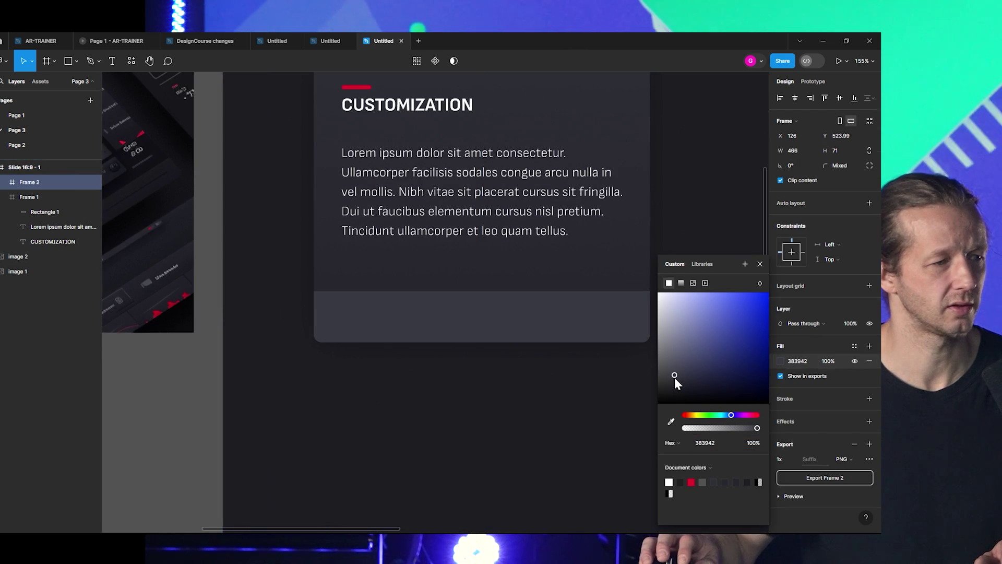
pyautogui.moveTo(672, 381)
pyautogui.mouseDown()
pyautogui.moveTo(671, 397)
pyautogui.moveTo(680, 382)
pyautogui.mouseUp()
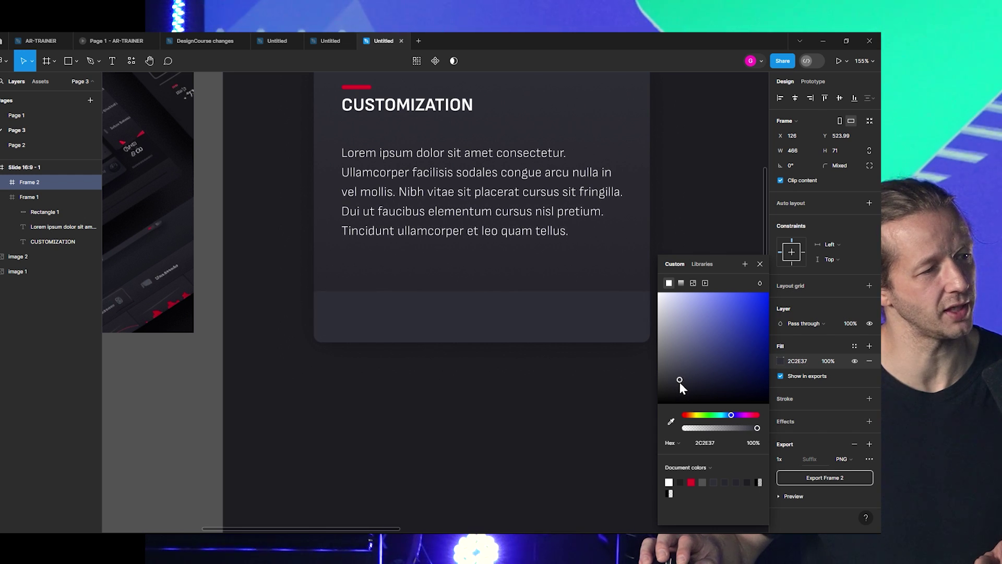
# Sample the card colour just above the footer strip and lighten it to 2F2E36 for the strip's fill.
pyautogui.click(671, 421)
pyautogui.click(579, 288)
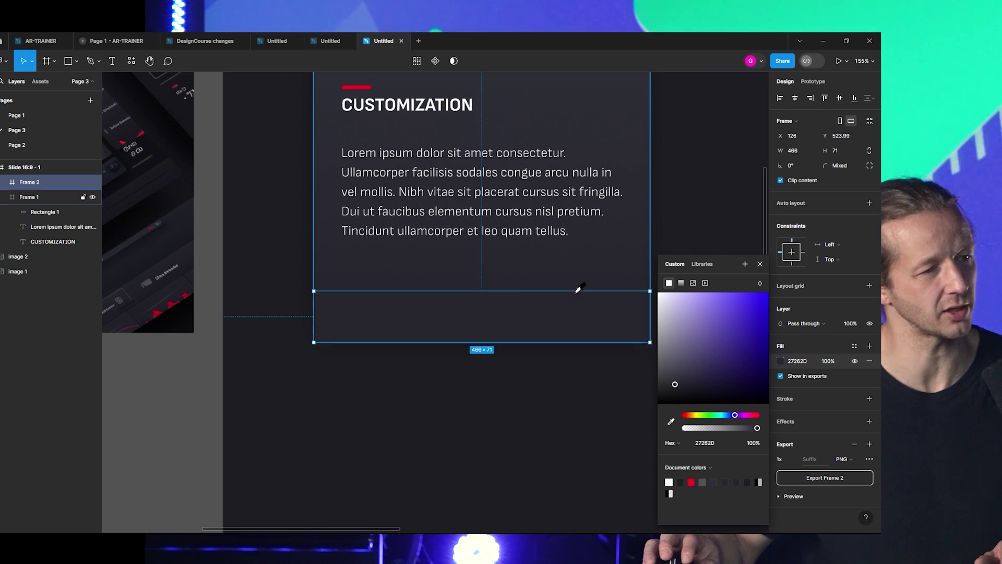
pyautogui.click(675, 379)
pyautogui.moveTo(675, 384); pyautogui.dragTo(675, 383)
pyautogui.click(166, 429)
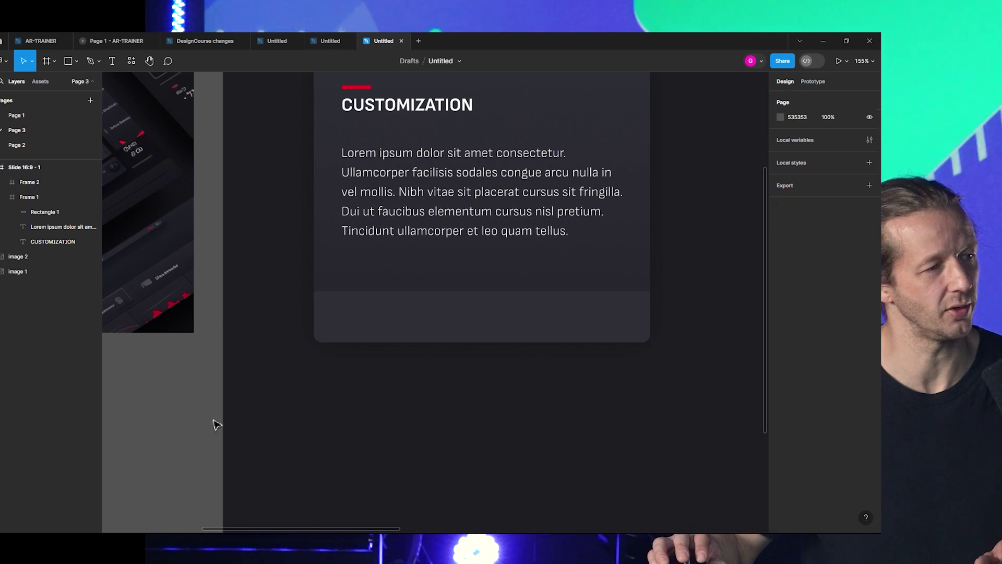
# Duplicate the CUSTOMIZATION card together with its footer strip and place the copy beside the original at X 614.
pyautogui.scroll(-5, 213, 419)
pyautogui.moveTo(199, 432); pyautogui.dragTo(479, 379)
pyautogui.scroll(5, 545, 327)
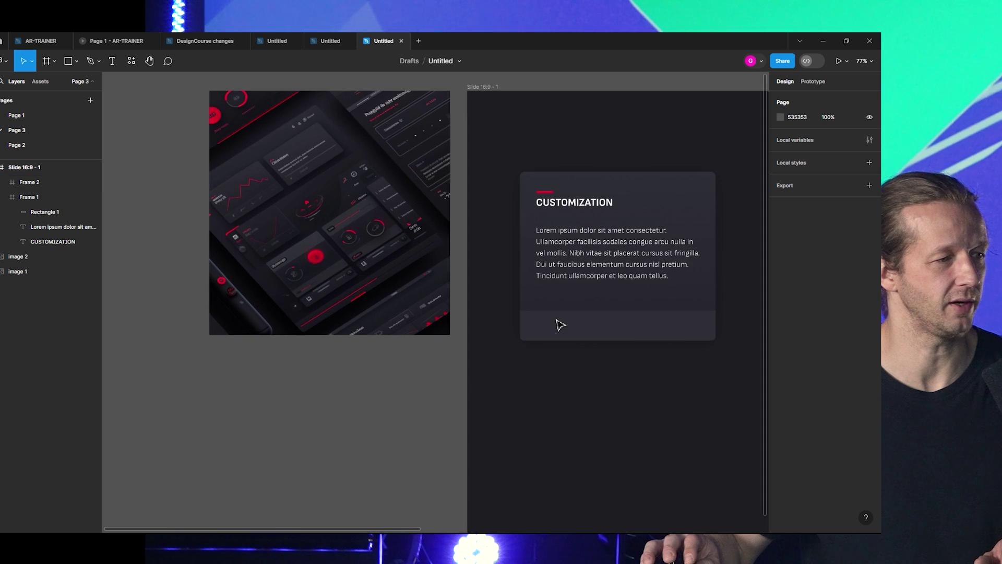
pyautogui.click(596, 319)
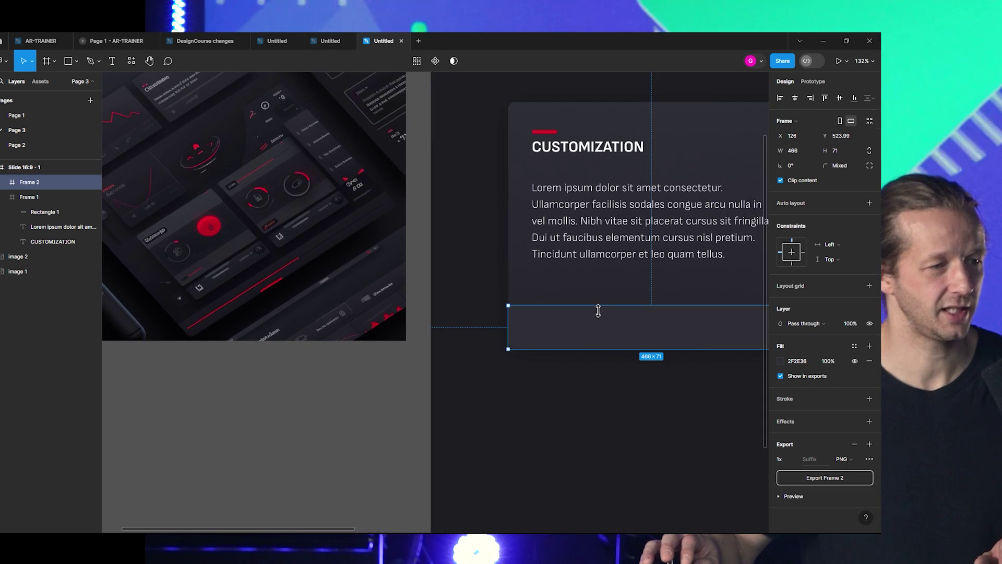
pyautogui.click(395, 435)
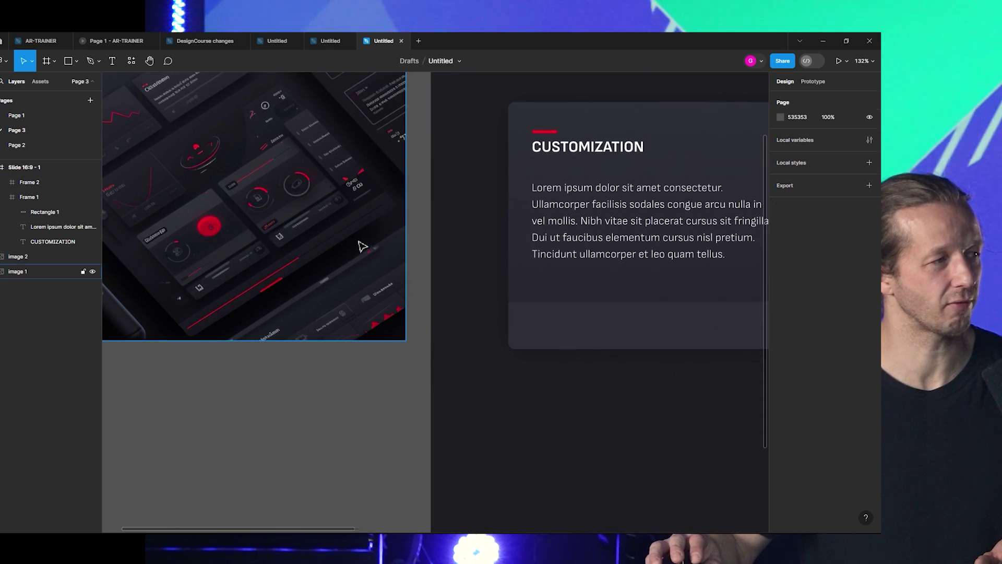
pyautogui.scroll(-5, 356, 345)
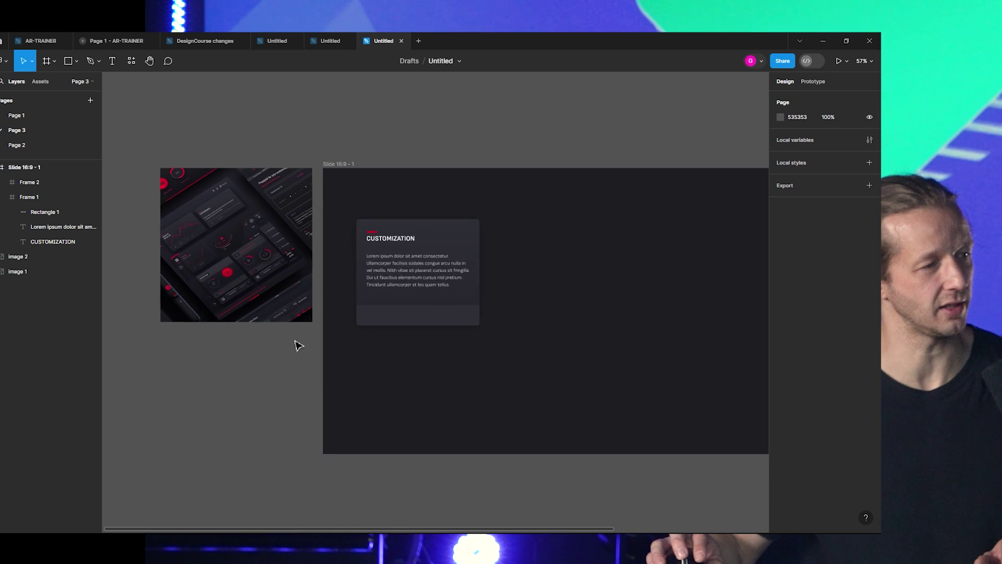
pyautogui.scroll(1, 293, 337)
pyautogui.moveTo(353, 146); pyautogui.dragTo(541, 363)
pyautogui.hotkey('ctrl', 'd')
pyautogui.moveTo(436, 253); pyautogui.dragTo(591, 253)
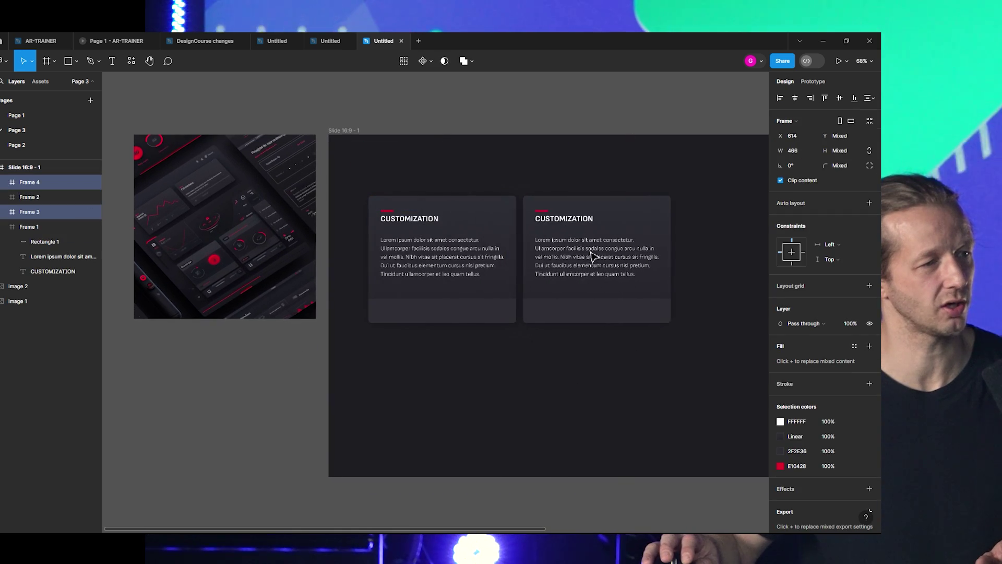
pyautogui.click(613, 378)
# Move the teal phone mockup image further from the dark slide, aligning its upper edge with the slide's.
pyautogui.scroll(3, 613, 378)
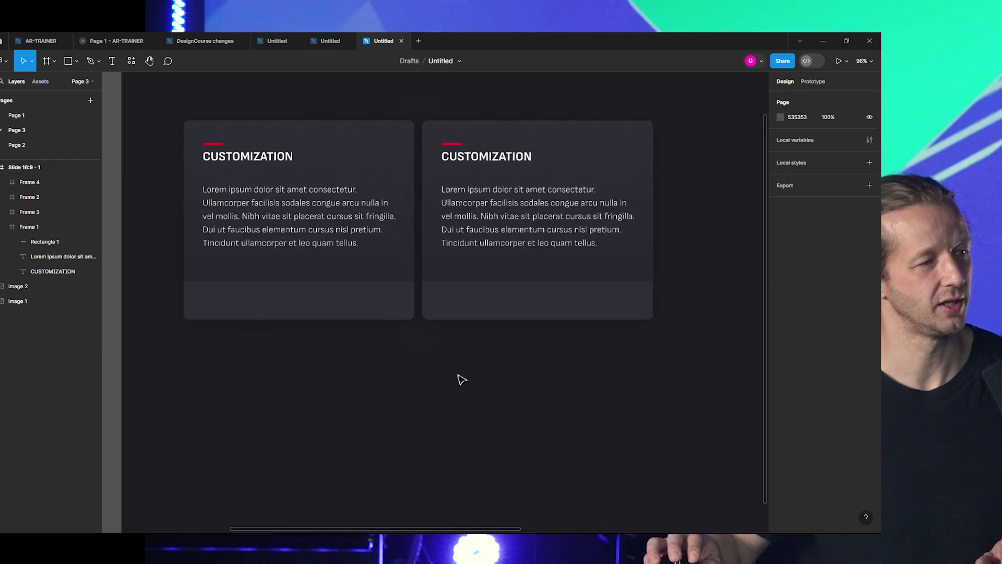
pyautogui.scroll(2, 462, 380)
pyautogui.scroll(-6, 488, 384)
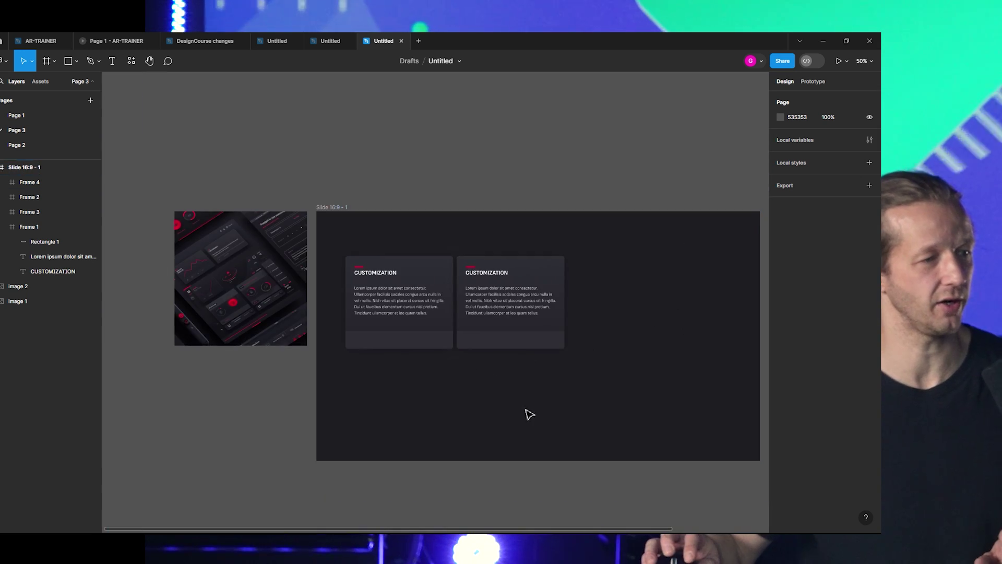
pyautogui.moveTo(592, 401); pyautogui.dragTo(71, 389)
pyautogui.moveTo(327, 259); pyautogui.dragTo(395, 245)
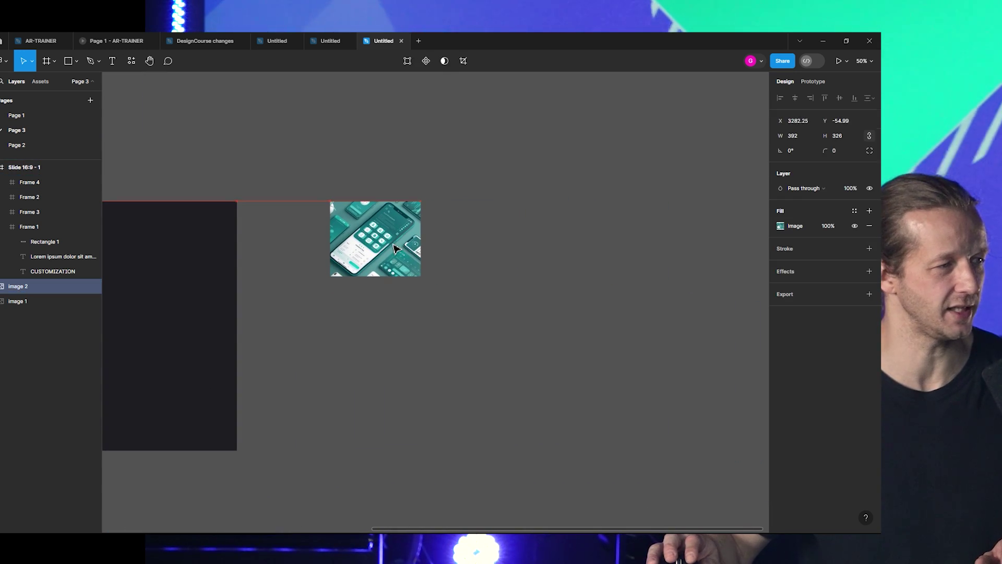
pyautogui.click(526, 315)
# Add a 1920×1080 Slide 16:9 frame and place it just right of the teal mockup image, aligning their upper edges.
pyautogui.moveTo(525, 291); pyautogui.dragTo(409, 316)
pyautogui.scroll(2, 308, 263)
pyautogui.scroll(1, 311, 268)
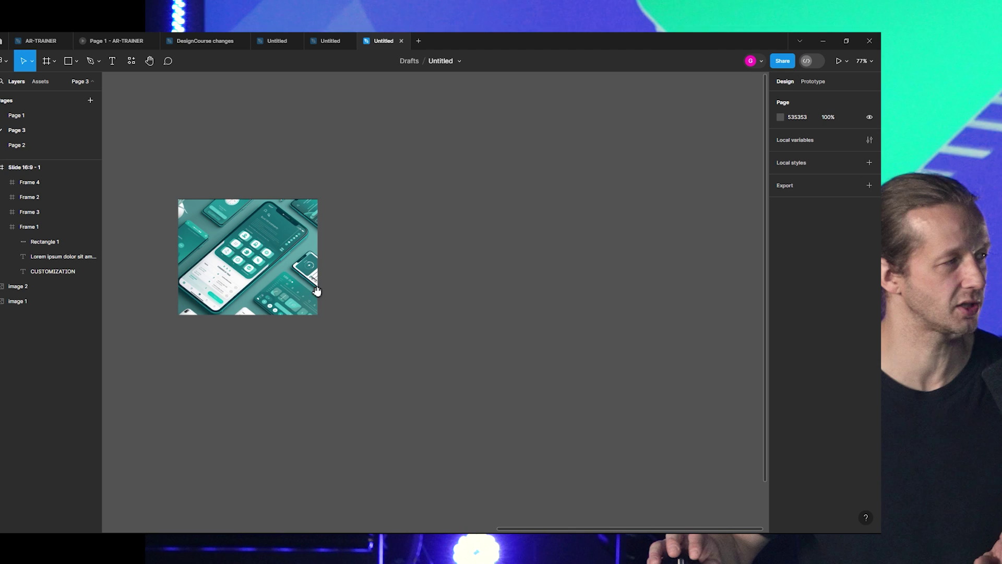
pyautogui.click(55, 62)
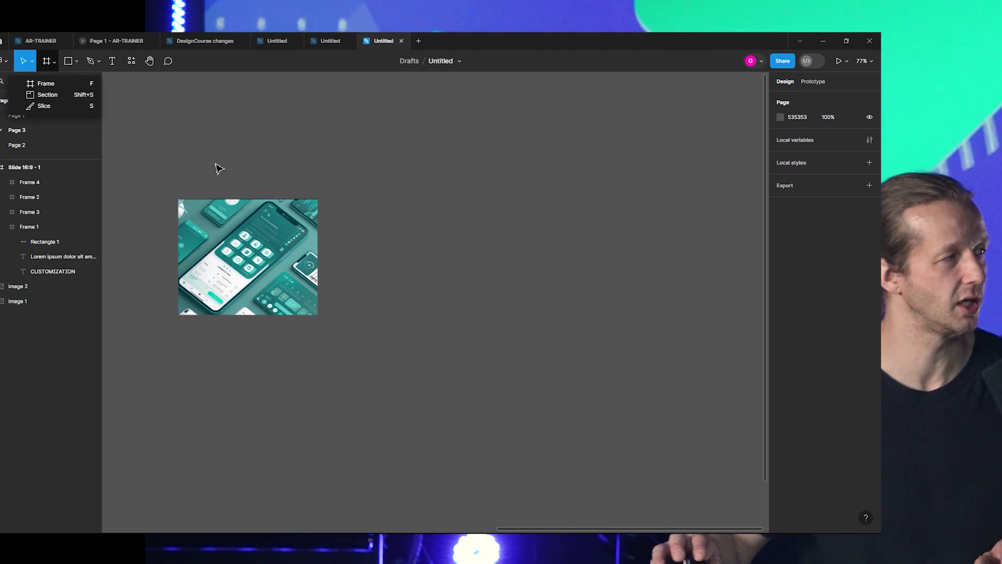
pyautogui.click(57, 84)
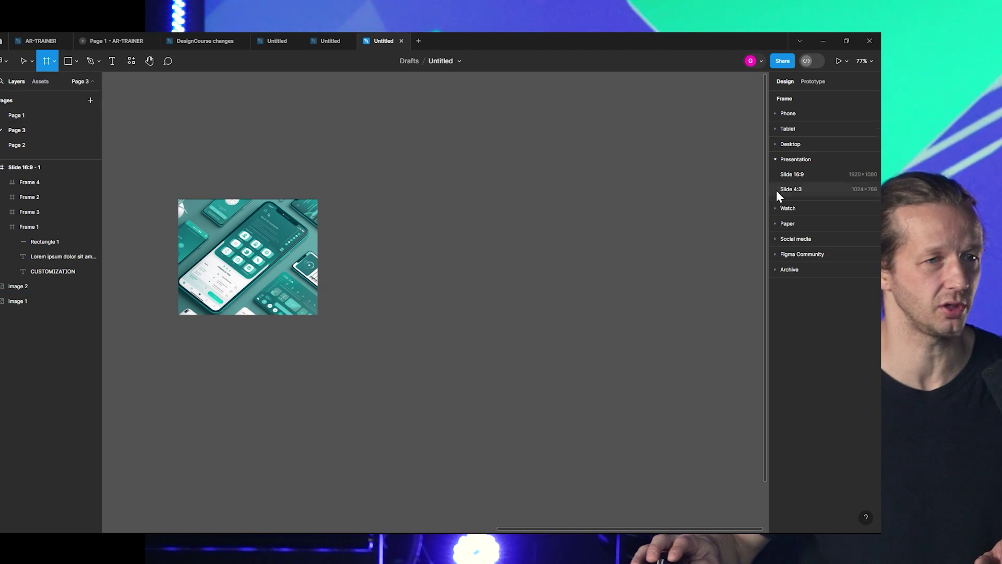
pyautogui.click(793, 174)
pyautogui.moveTo(346, 270); pyautogui.dragTo(444, 263)
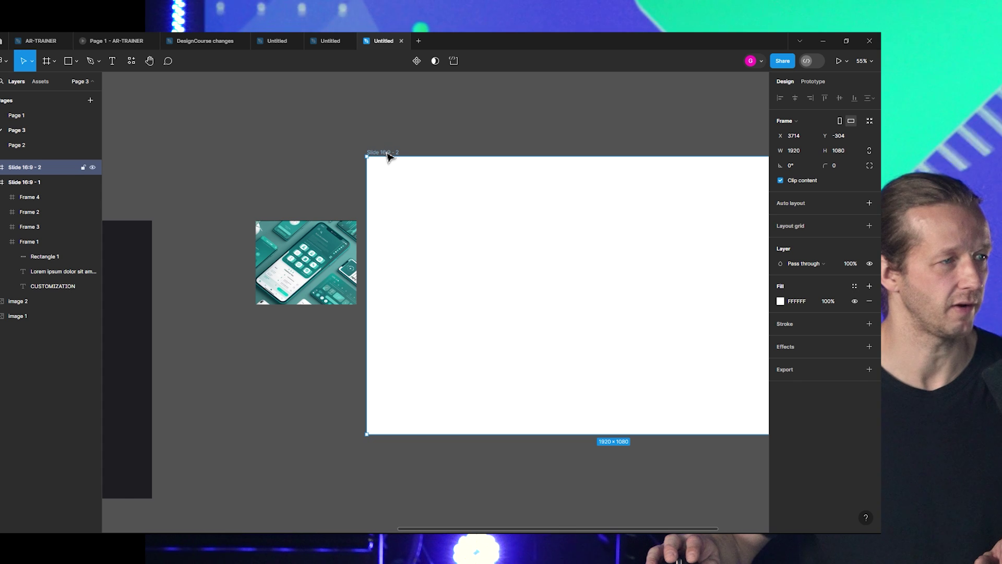
pyautogui.moveTo(389, 157); pyautogui.dragTo(385, 219)
pyautogui.scroll(3, 349, 323)
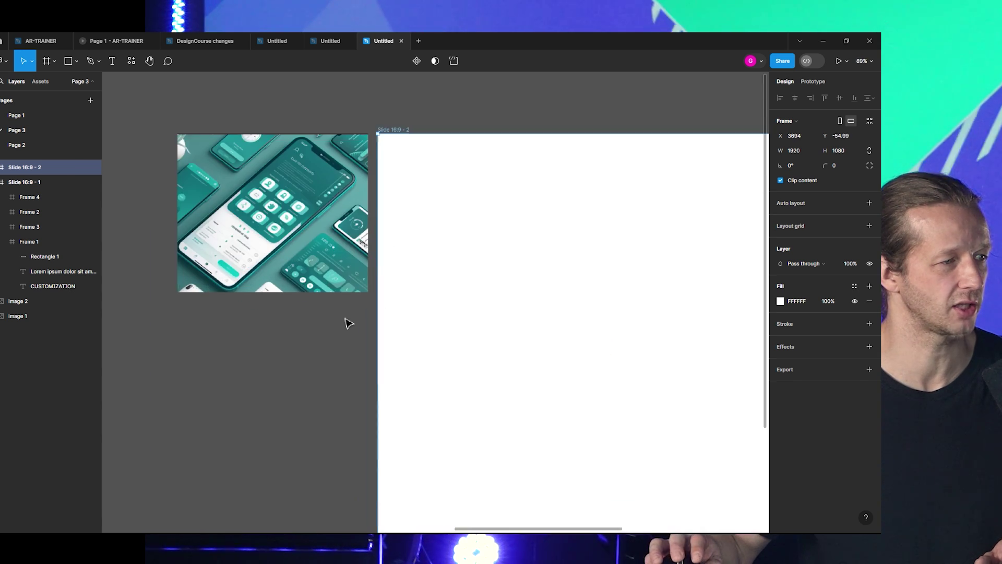
# Change the new slide frame's white solid fill to a linear gradient.
pyautogui.scroll(1, 349, 323)
pyautogui.moveTo(318, 322); pyautogui.dragTo(369, 393)
pyautogui.scroll(1, 308, 277)
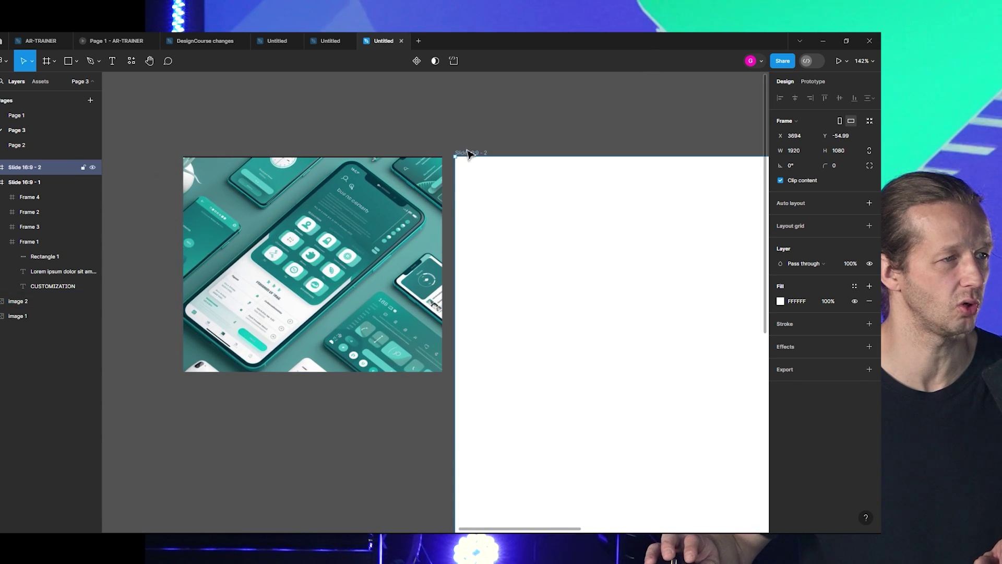
pyautogui.click(780, 302)
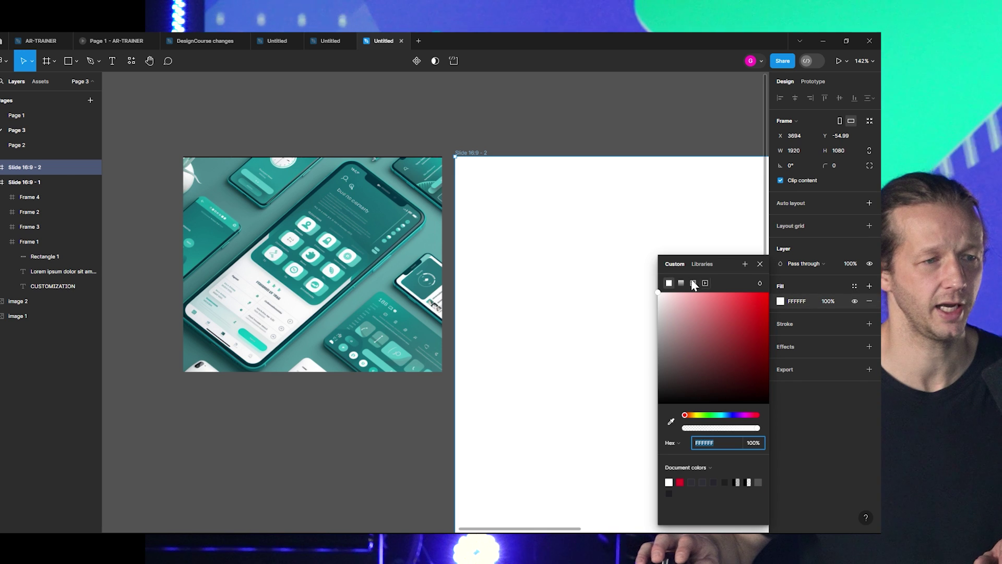
pyautogui.click(680, 283)
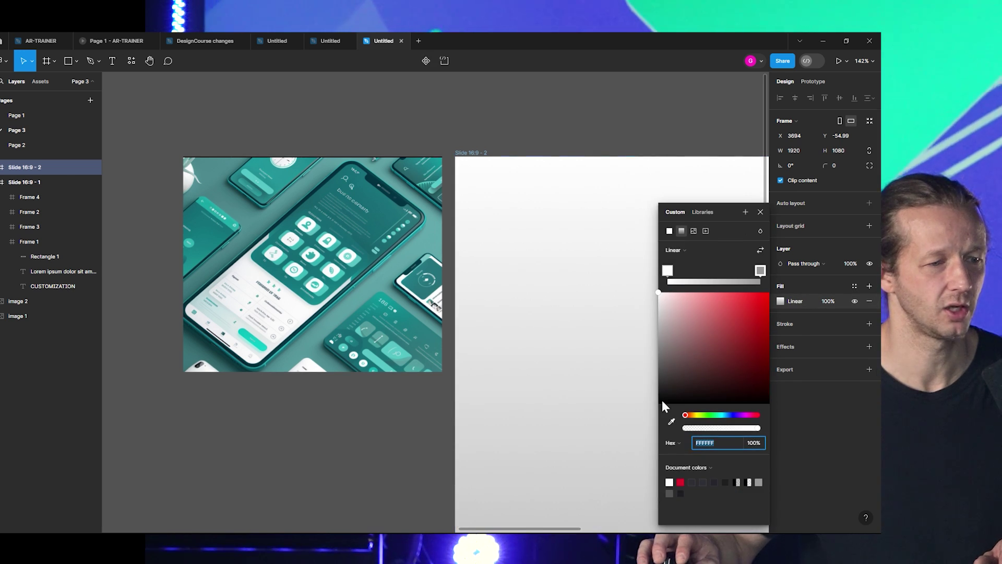
# Sample teal tones from the mockup image's background for the gradient, using 5D9EA2 as the start and 3A7075 as the end.
pyautogui.click(671, 421)
pyautogui.click(337, 165)
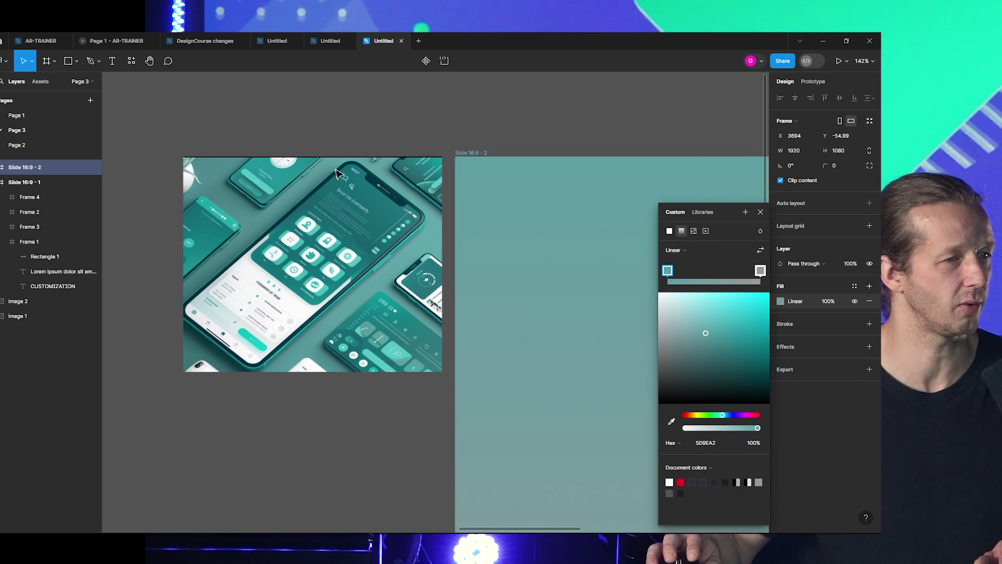
pyautogui.press('i')
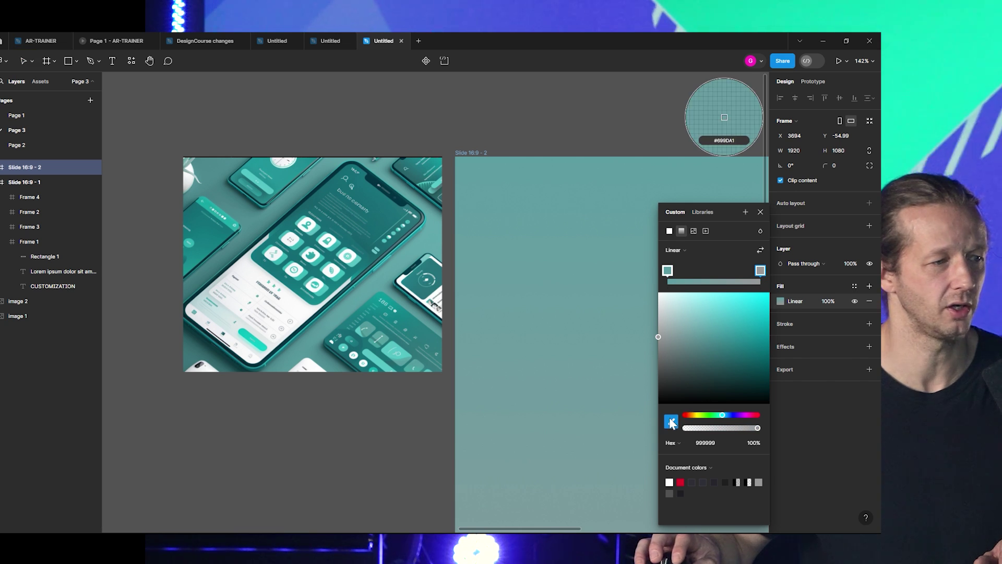
pyautogui.click(197, 365)
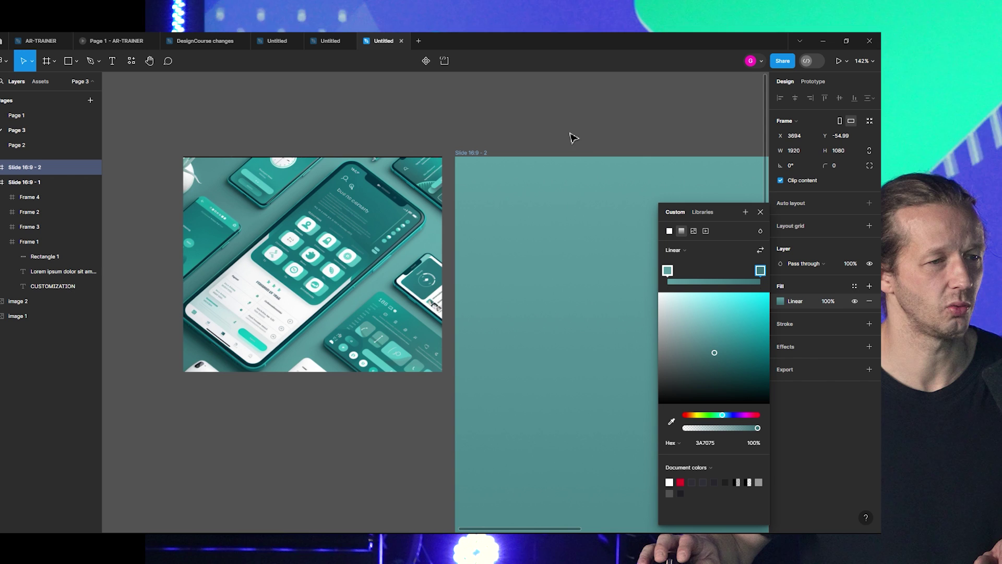
# Close the gradient settings and narrow the teal slide frame to a width of 643.
pyautogui.moveTo(621, 139); pyautogui.dragTo(456, 110)
pyautogui.scroll(-6, 482, 124)
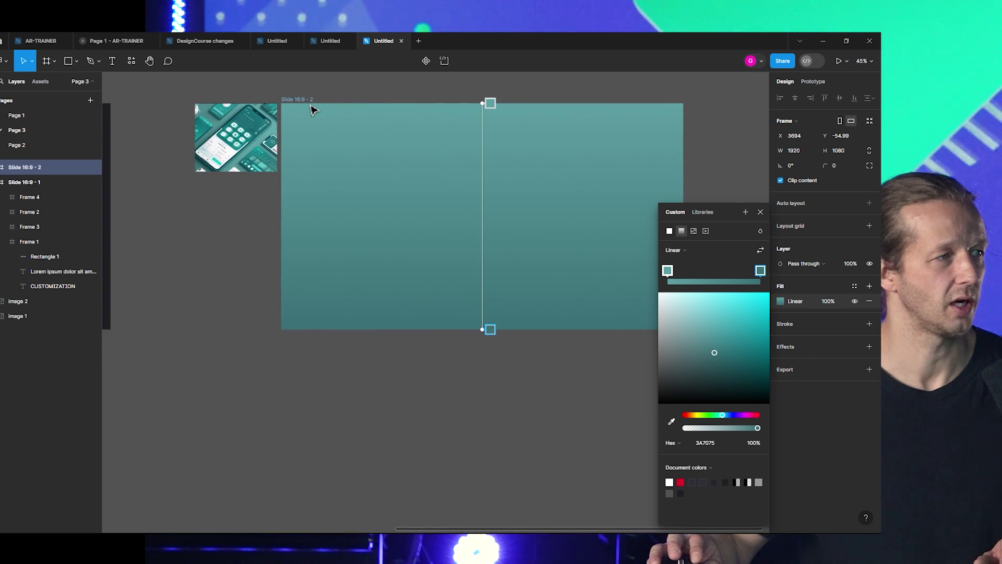
pyautogui.press('Escape')
pyautogui.click(760, 212)
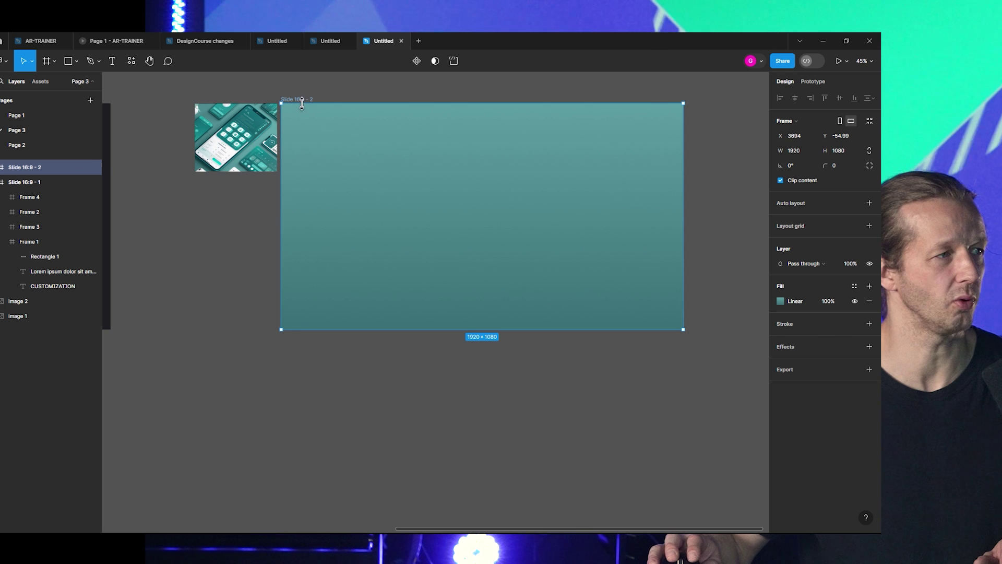
pyautogui.moveTo(689, 192); pyautogui.dragTo(625, 264)
# Replace the slide gradient's start colour with the near-white F4F5F6 sampled from the phone screen's light area.
pyautogui.scroll(5, 465, 180)
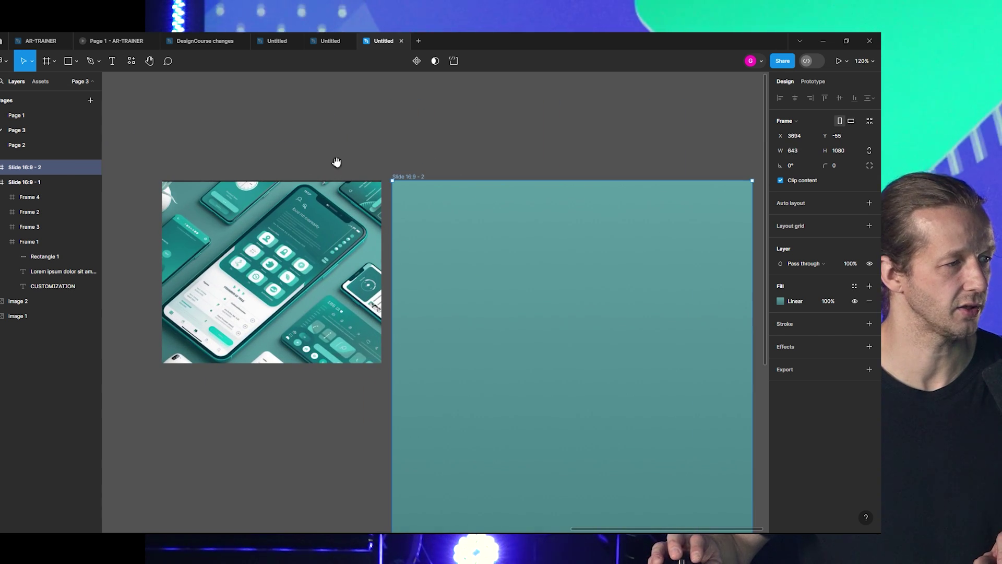
pyautogui.scroll(3, 340, 154)
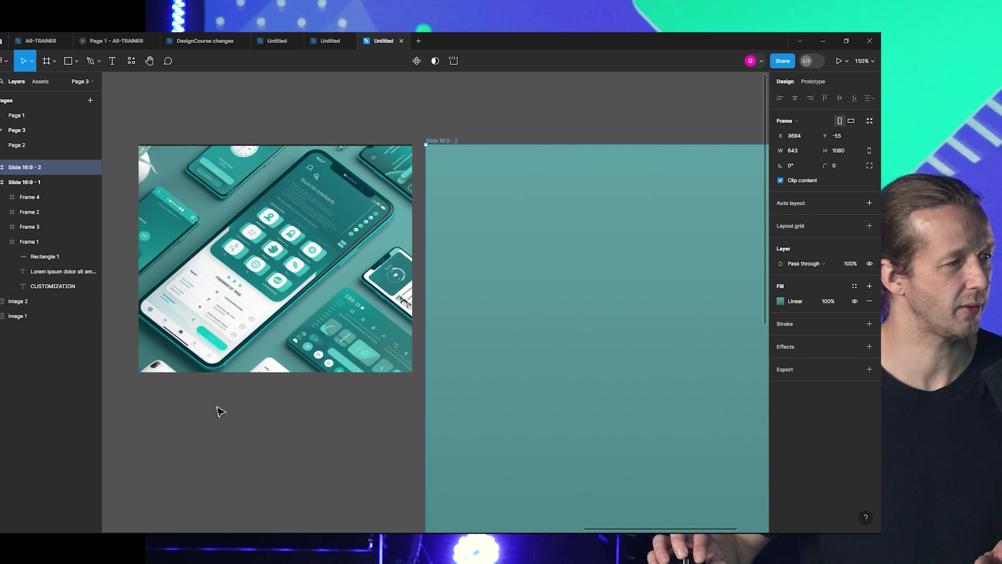
pyautogui.scroll(10, 238, 294)
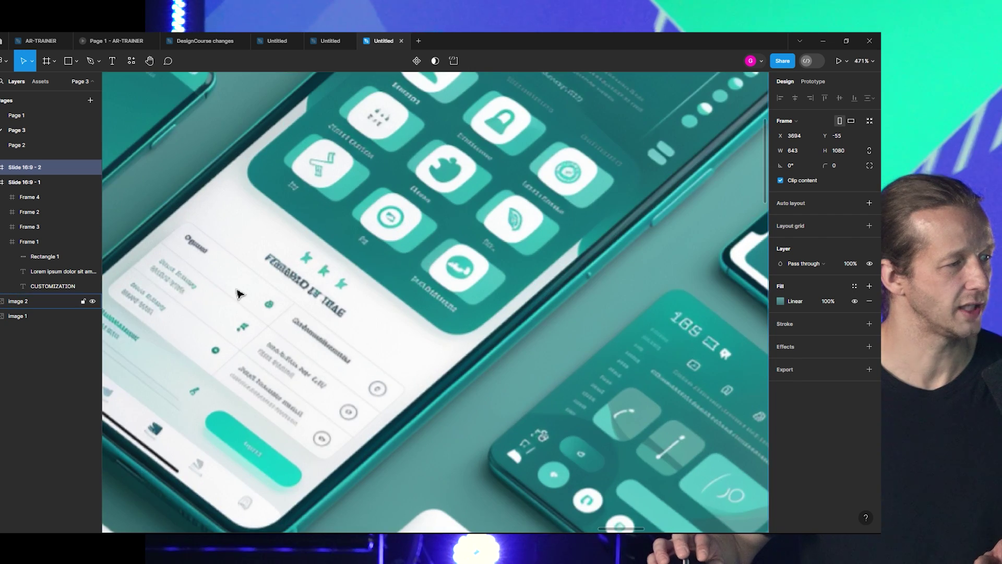
pyautogui.scroll(-5, 237, 294)
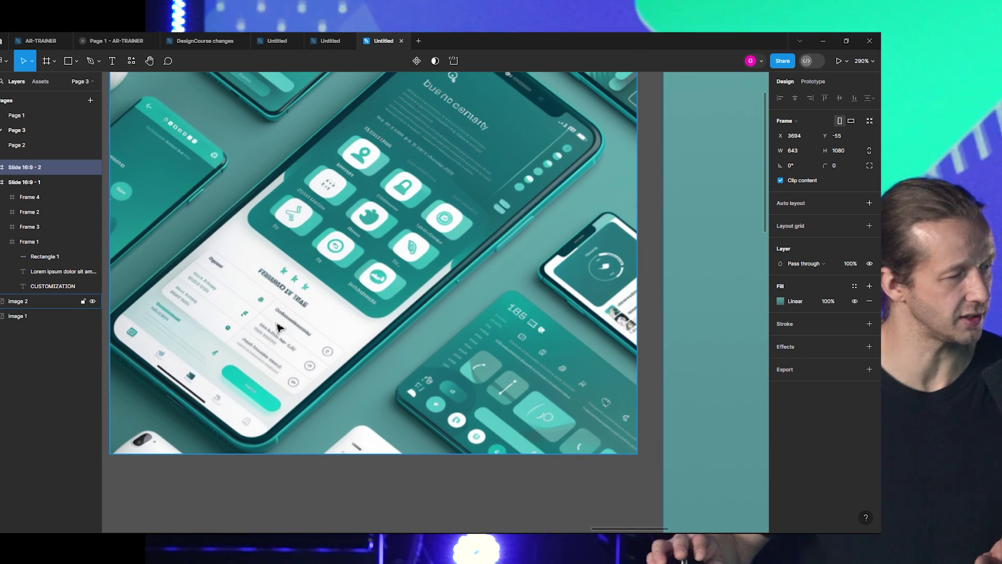
pyautogui.scroll(-8, 287, 313)
pyautogui.click(781, 298)
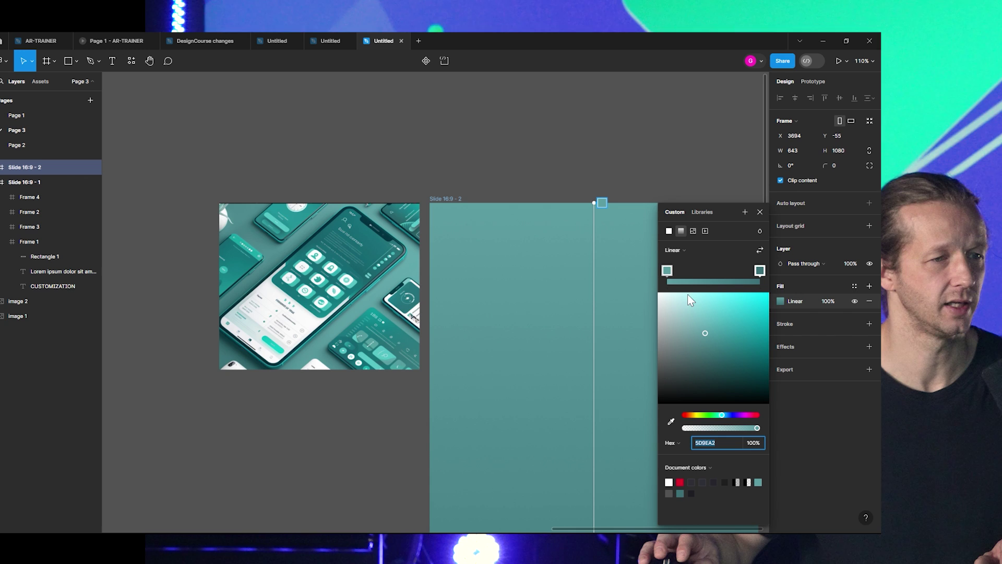
pyautogui.click(664, 270)
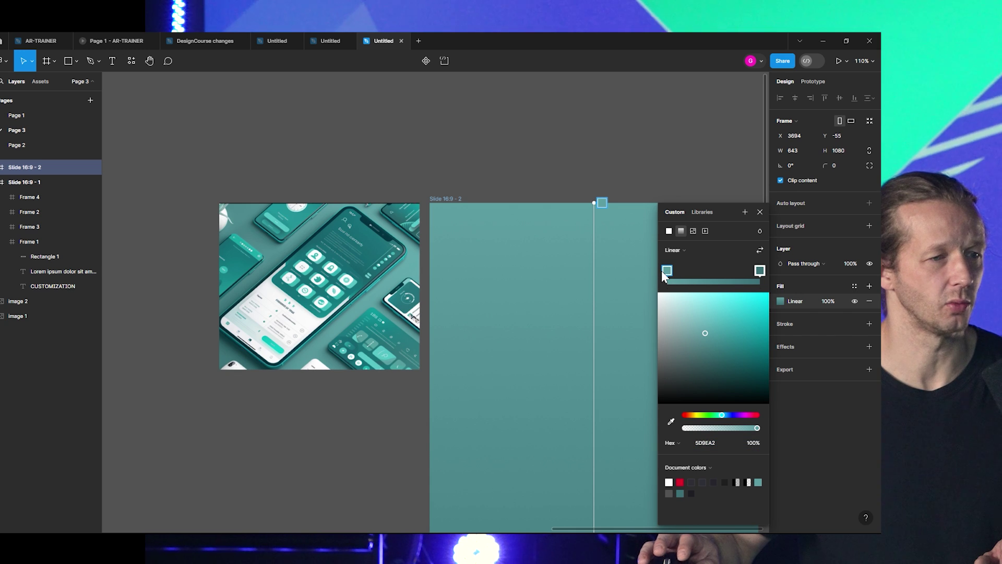
pyautogui.click(671, 422)
pyautogui.click(271, 298)
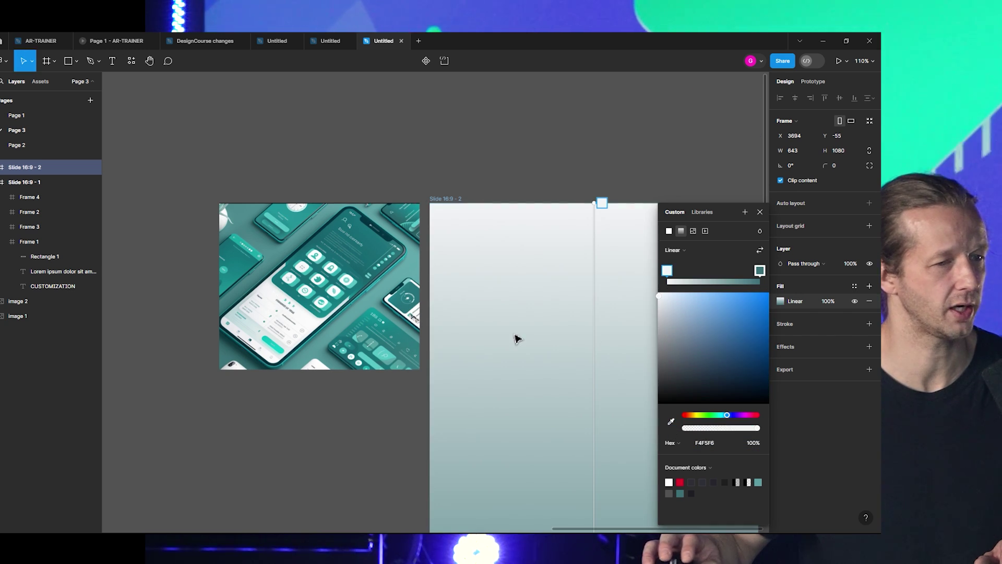
# Replace the slide gradient's end colour with the pale teal C8DEE0 sampled from the mockup image.
pyautogui.click(760, 271)
pyautogui.click(671, 422)
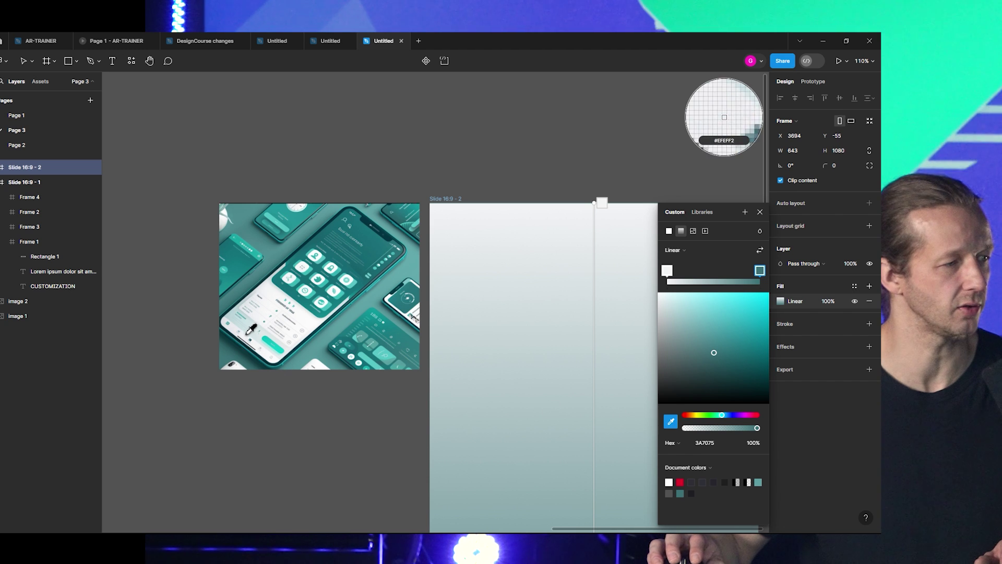
pyautogui.click(370, 324)
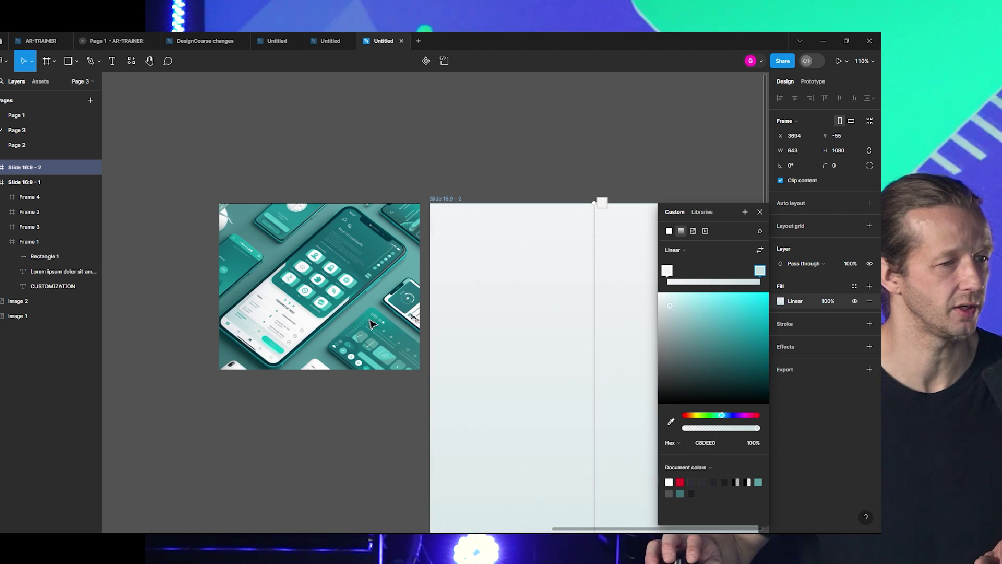
pyautogui.click(535, 173)
# Shorten the light gradient slide frame from its lower edge to a little under half its height.
pyautogui.moveTo(602, 179); pyautogui.dragTo(496, 47)
pyautogui.scroll(-5, 446, 103)
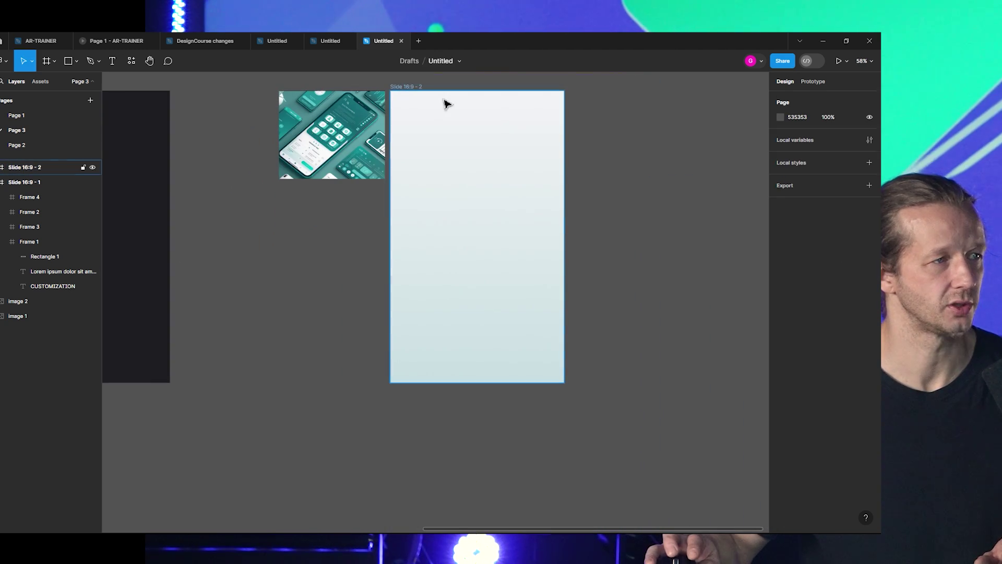
pyautogui.click(411, 90)
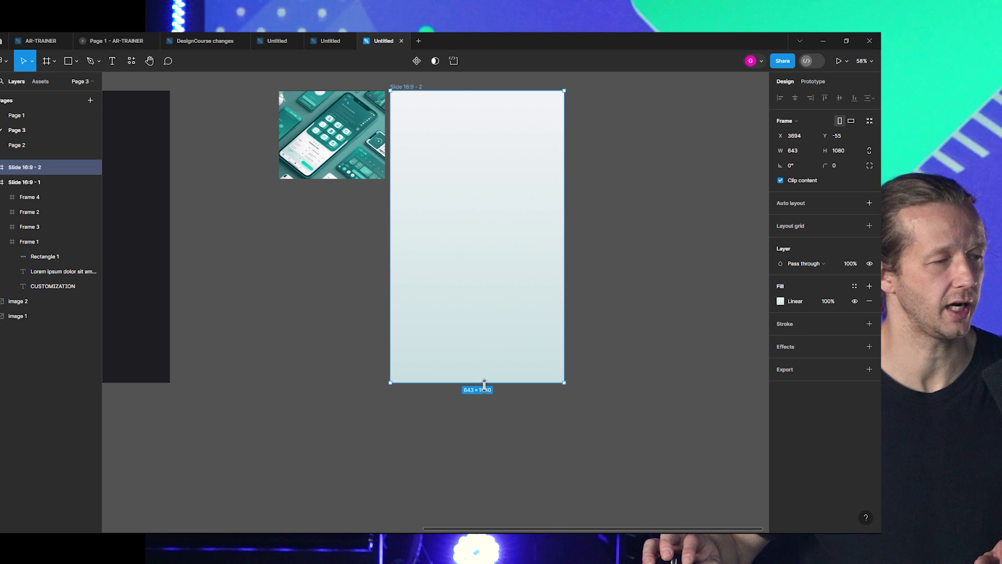
pyautogui.moveTo(484, 387); pyautogui.dragTo(472, 224)
pyautogui.click(465, 266)
# Draw a frame about 306 × 288 inside the light slide and give it a white FFFFFF fill.
pyautogui.scroll(5, 425, 275)
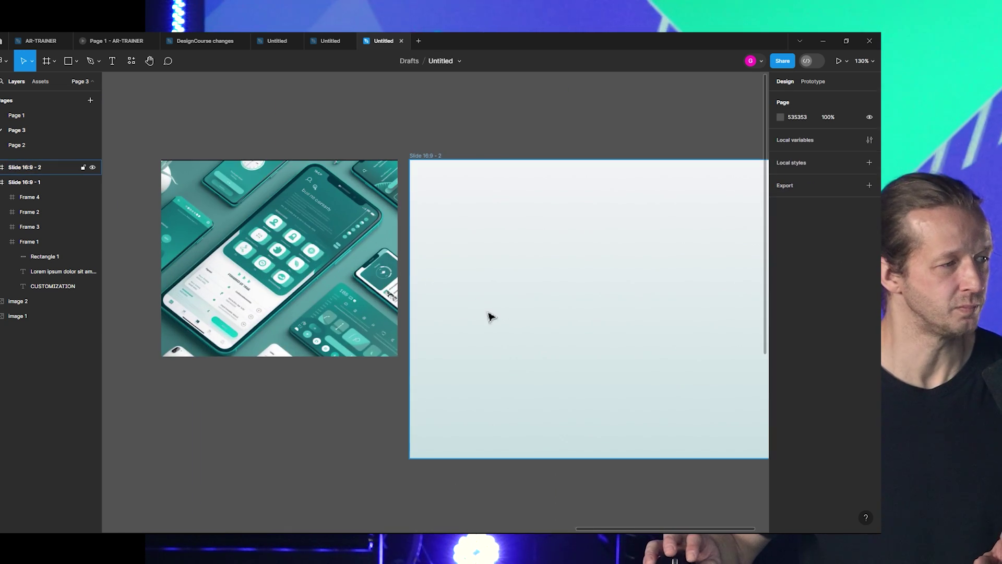
pyautogui.press('f')
pyautogui.moveTo(466, 223); pyautogui.dragTo(650, 397)
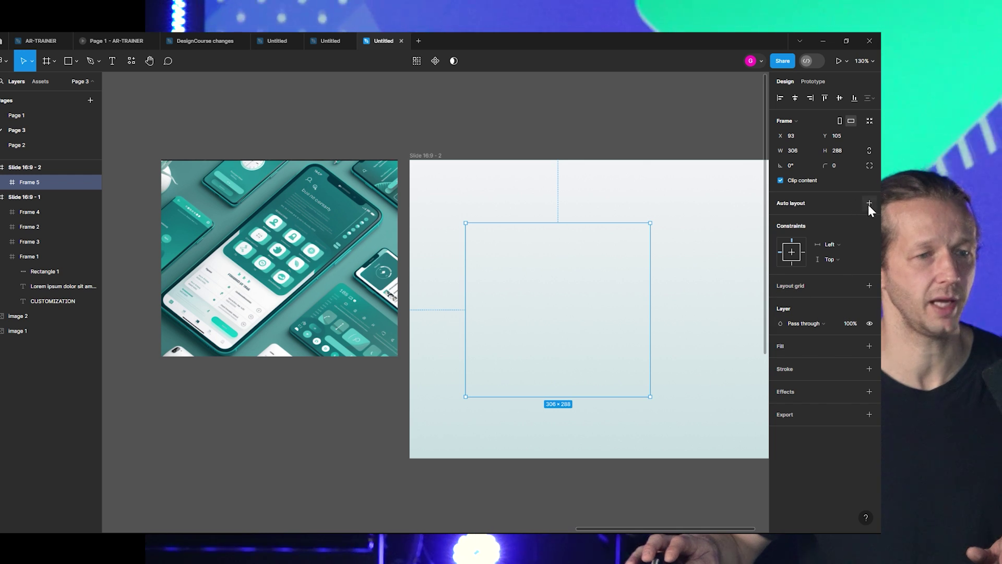
pyautogui.click(869, 346)
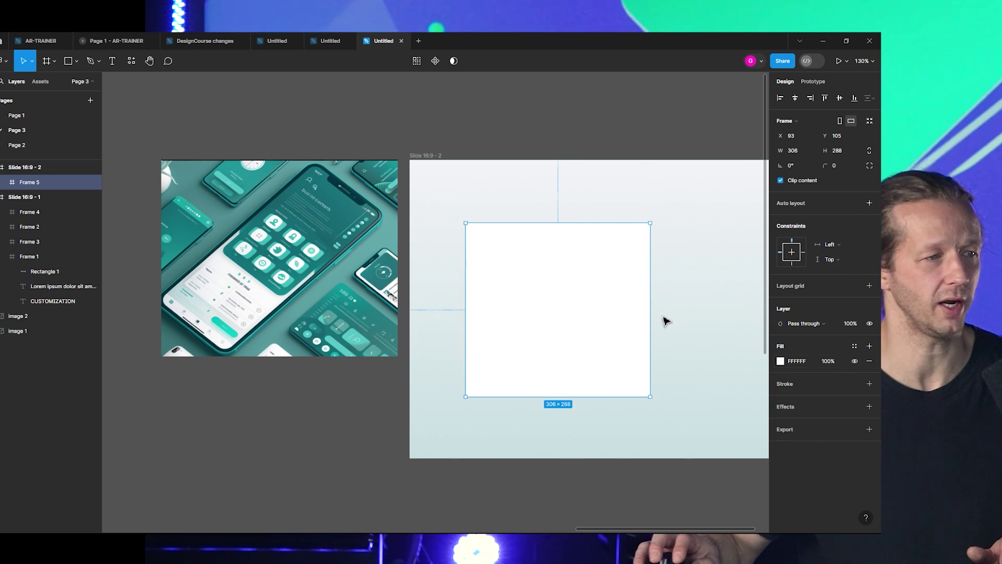
# Move the white card frame slightly within the light slide to X 77, Y 103.5.
pyautogui.moveTo(560, 276); pyautogui.dragTo(598, 268)
pyautogui.click(687, 267)
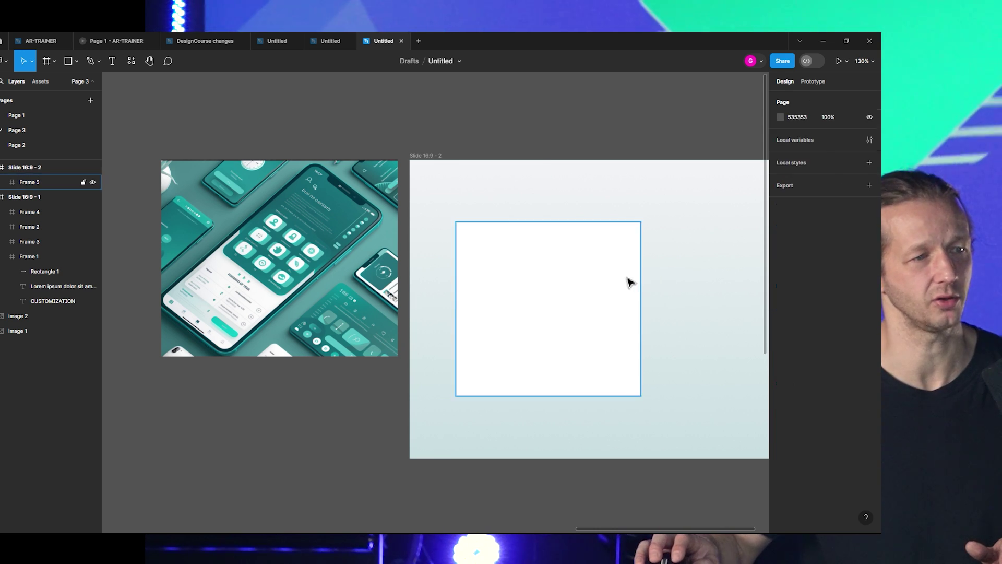
pyautogui.click(632, 261)
pyautogui.click(701, 290)
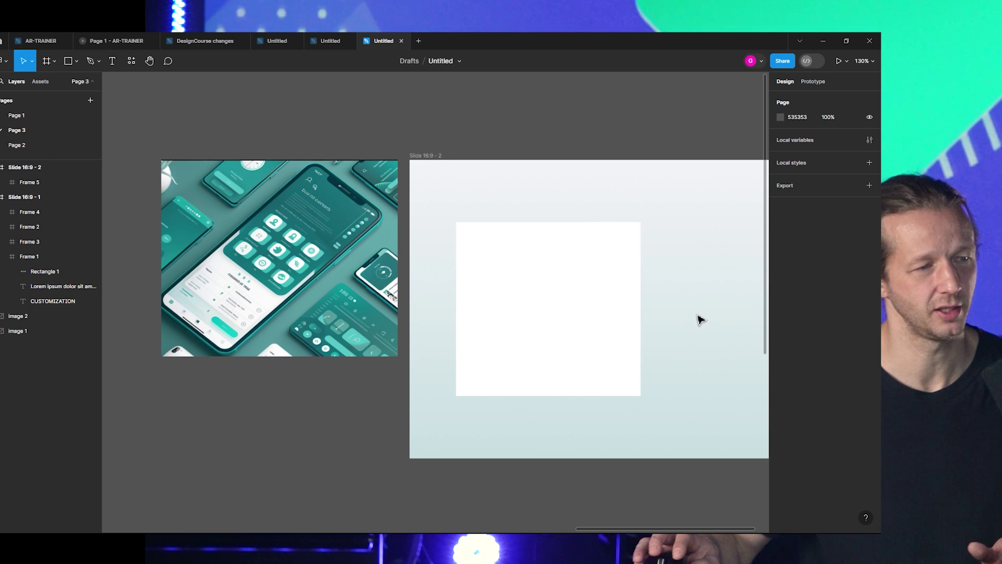
pyautogui.scroll(3, 651, 302)
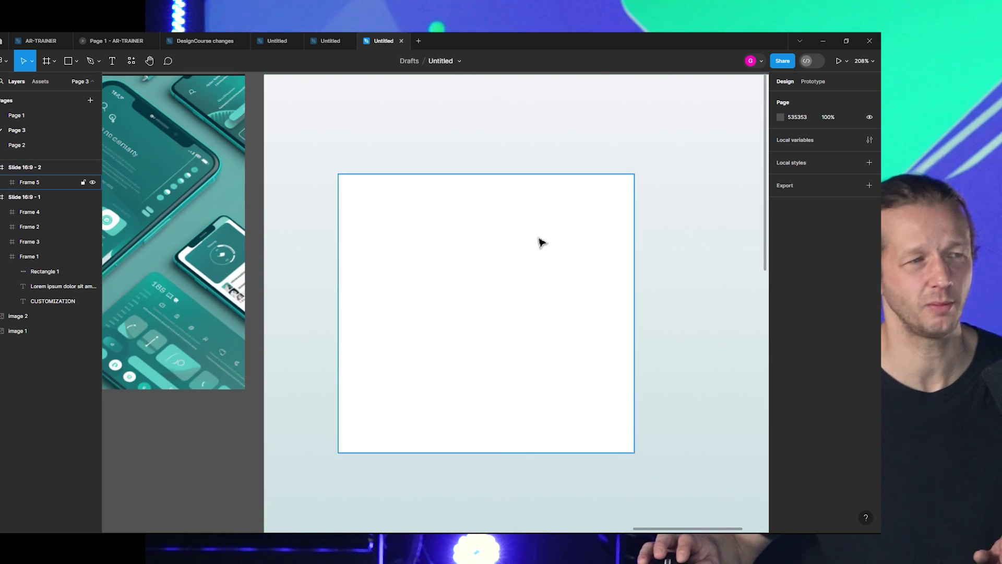
# Round the white card frame's corners with a radius of 9.
pyautogui.click(612, 219)
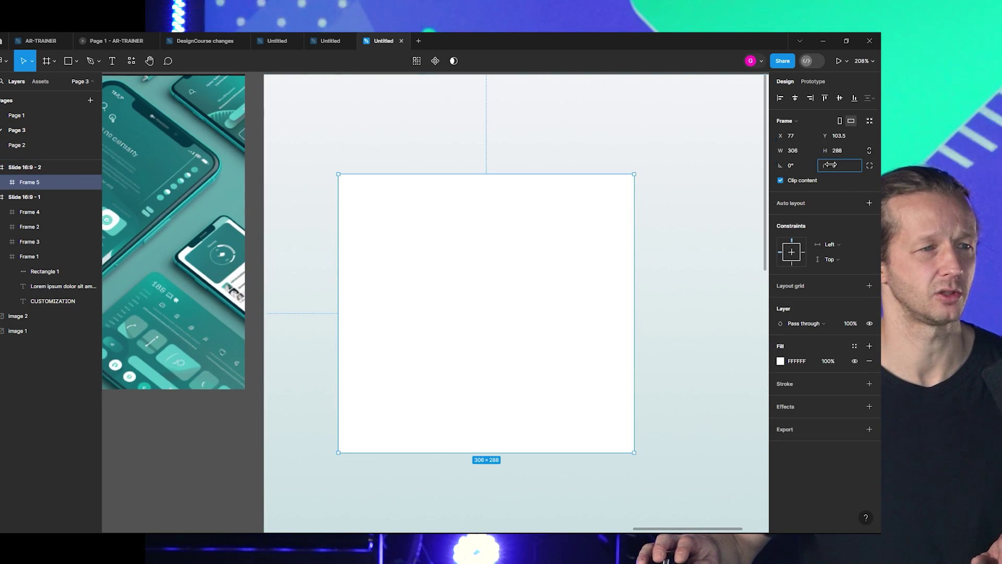
pyautogui.moveTo(830, 165); pyautogui.dragTo(875, 169)
pyautogui.scroll(-4, 449, 157)
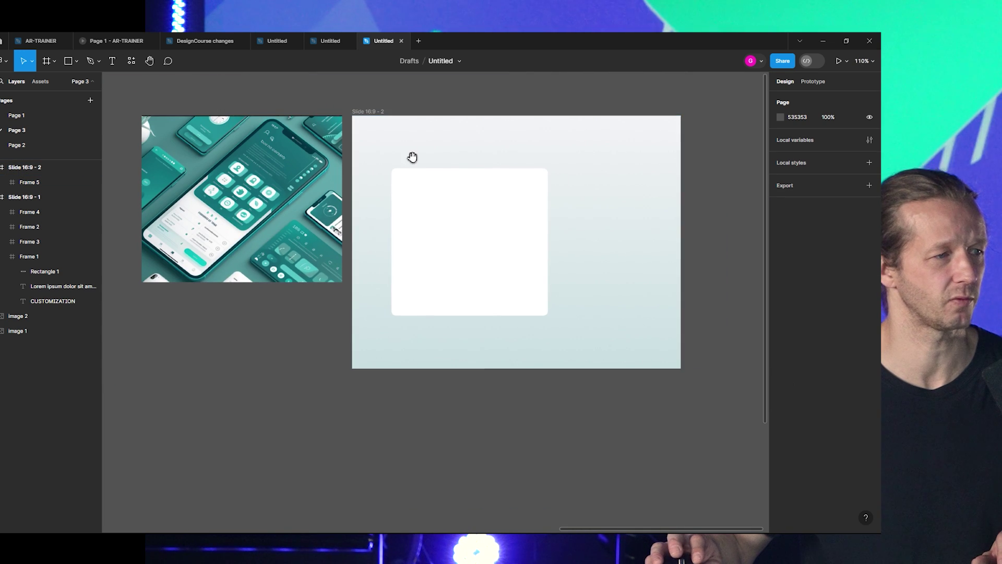
pyautogui.moveTo(626, 234); pyautogui.dragTo(560, 262)
pyautogui.click(546, 170)
# Import the tabler:go-game, simple-icons:go and cbi:go icons with Iconify, placing them in a row above the white card.
pyautogui.scroll(2, 546, 174)
pyautogui.moveTo(475, 164); pyautogui.dragTo(449, 205)
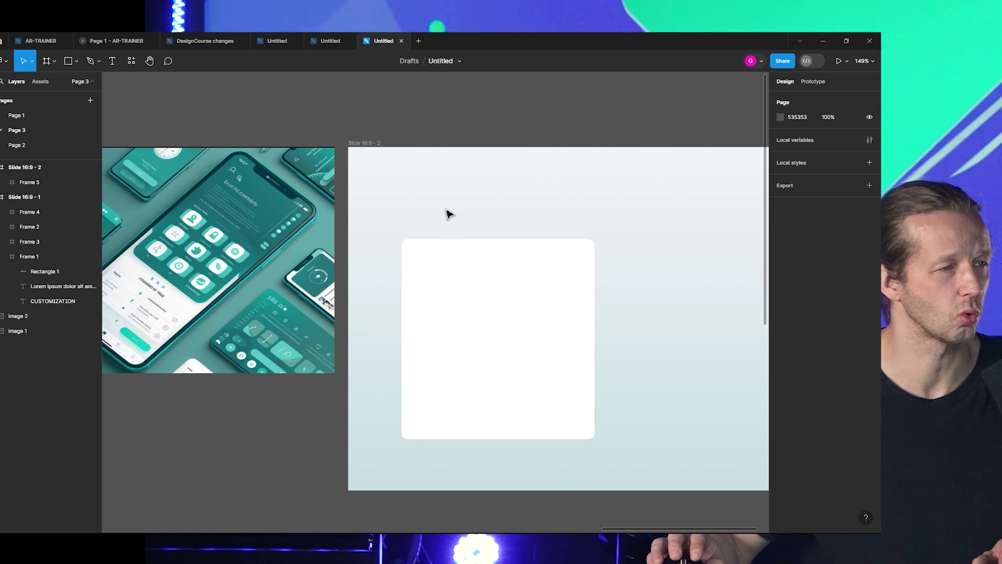
pyautogui.rightClick(444, 119)
pyautogui.moveTo(534, 201)
pyautogui.click(590, 208)
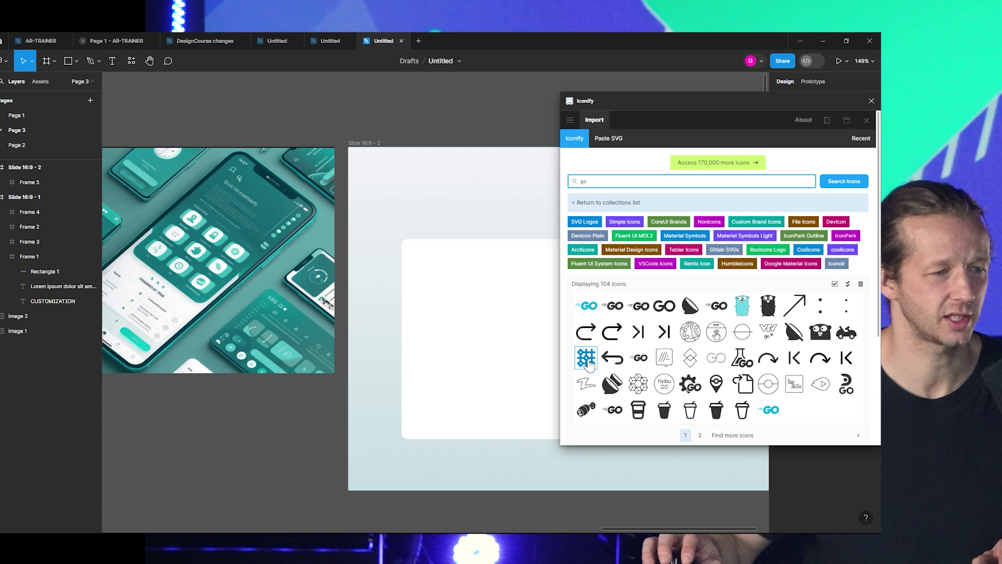
pyautogui.moveTo(588, 362); pyautogui.dragTo(440, 205)
pyautogui.moveTo(589, 305); pyautogui.dragTo(471, 209)
pyautogui.moveTo(691, 306); pyautogui.dragTo(511, 214)
pyautogui.scroll(10, 149, 336)
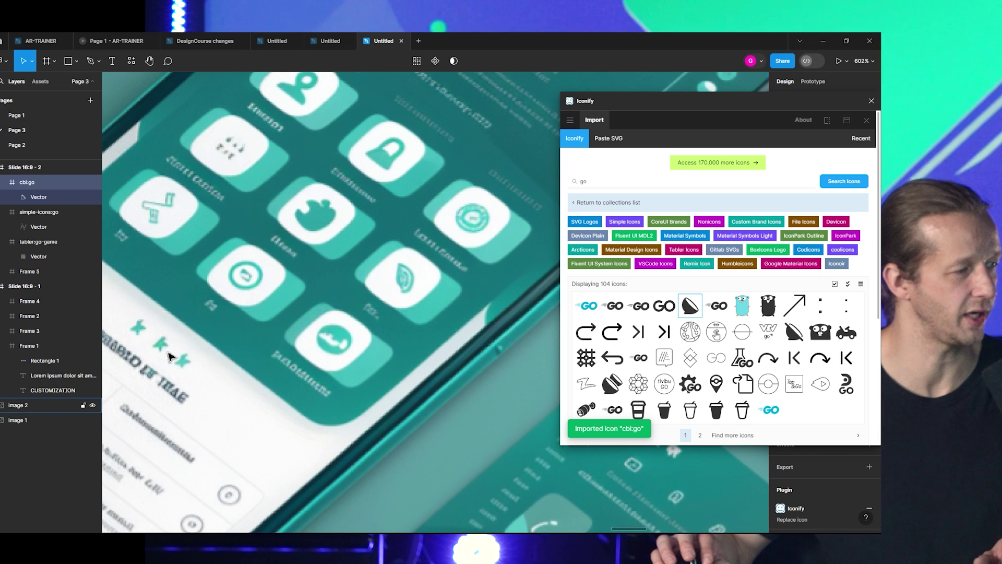
pyautogui.scroll(-1, 354, 346)
pyautogui.scroll(-1, 472, 150)
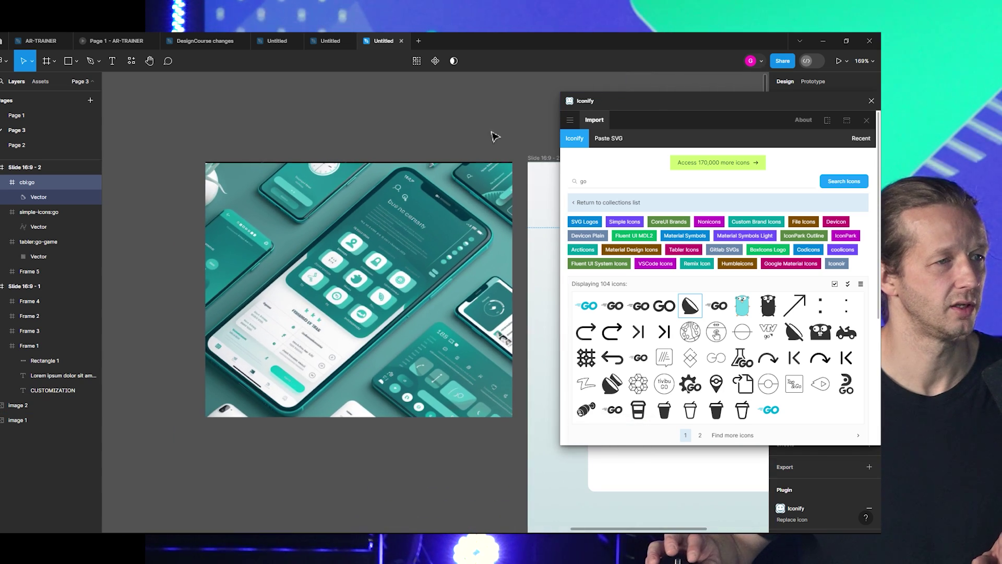
pyautogui.click(355, 124)
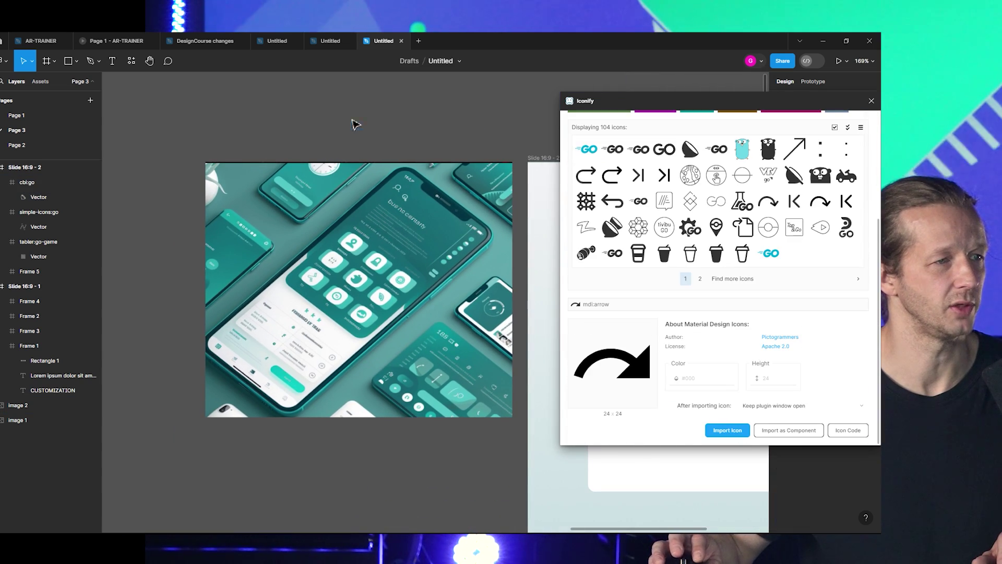
pyautogui.click(871, 101)
# Resize the dish icon to 24 × 24, the GO logo to 30 × 30 and the grid icon to 18 × 18, aligning them in a compact row.
pyautogui.hscroll(5, 523, 134)
pyautogui.scroll(3, 369, 204)
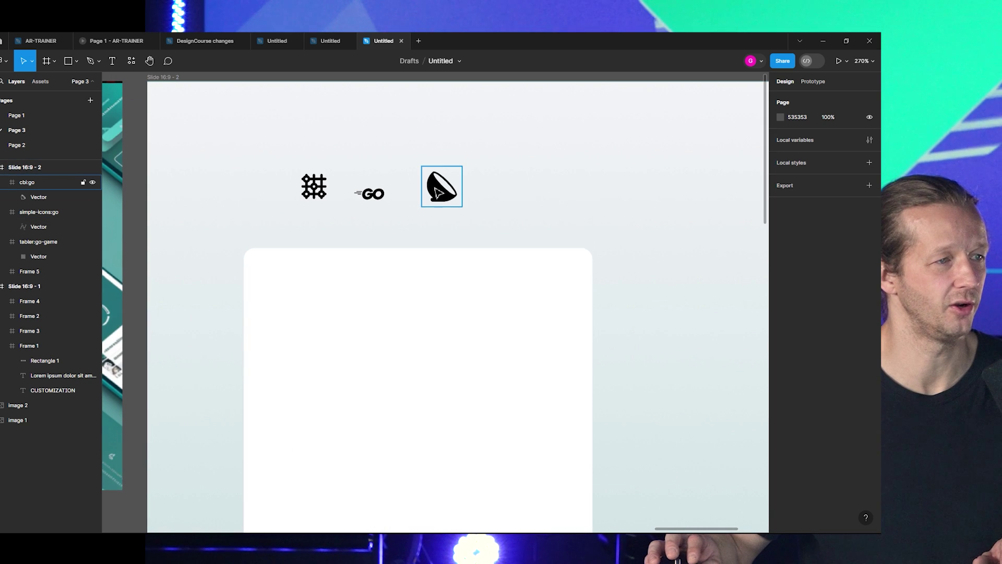
pyautogui.moveTo(438, 192); pyautogui.dragTo(473, 203)
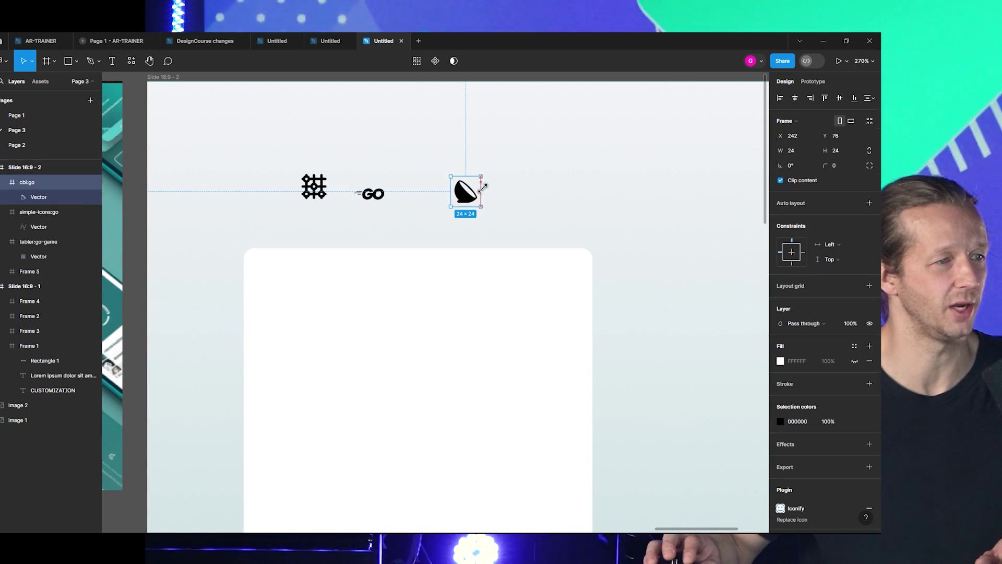
pyautogui.moveTo(362, 200); pyautogui.dragTo(412, 196)
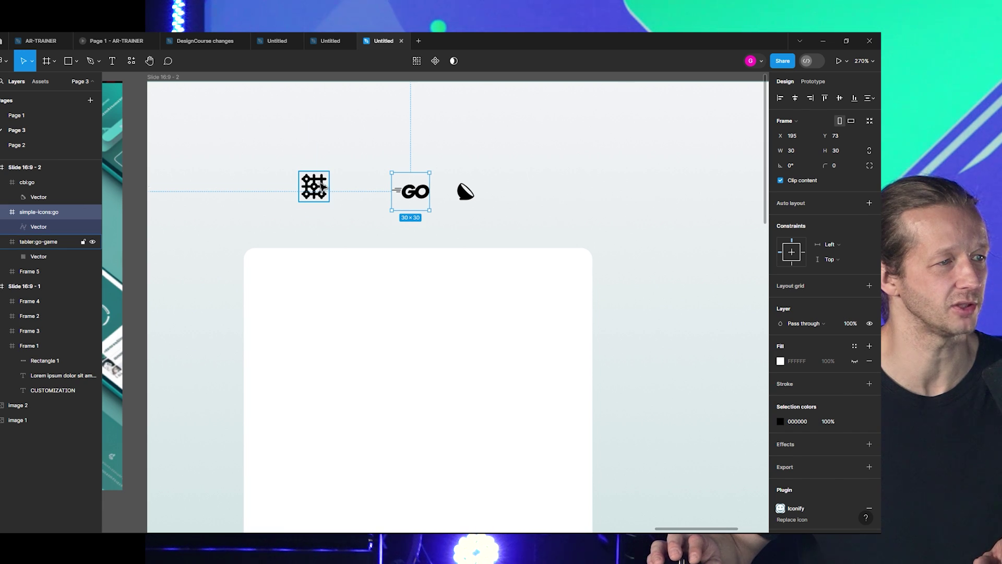
pyautogui.moveTo(322, 187); pyautogui.dragTo(359, 192)
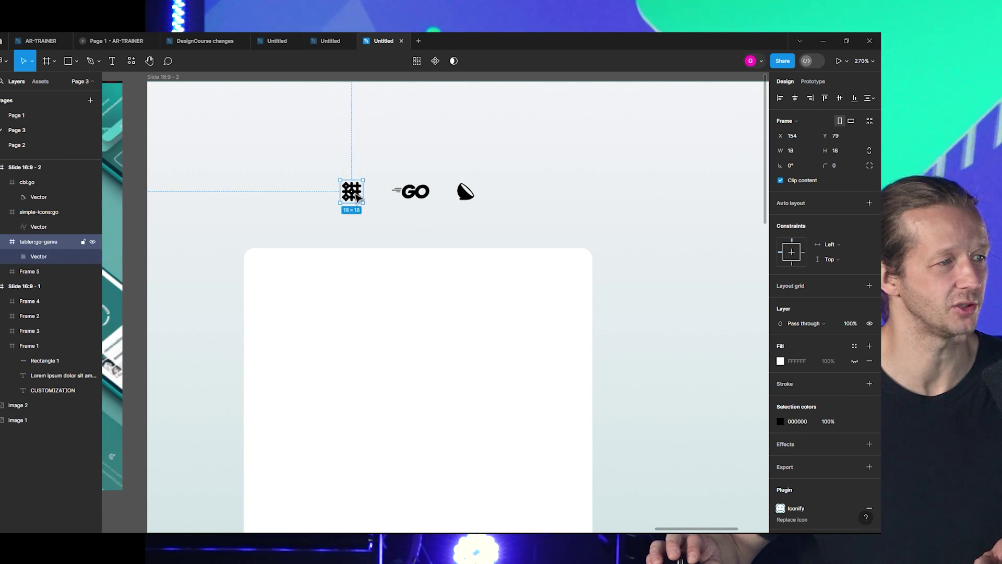
pyautogui.scroll(-5, 426, 142)
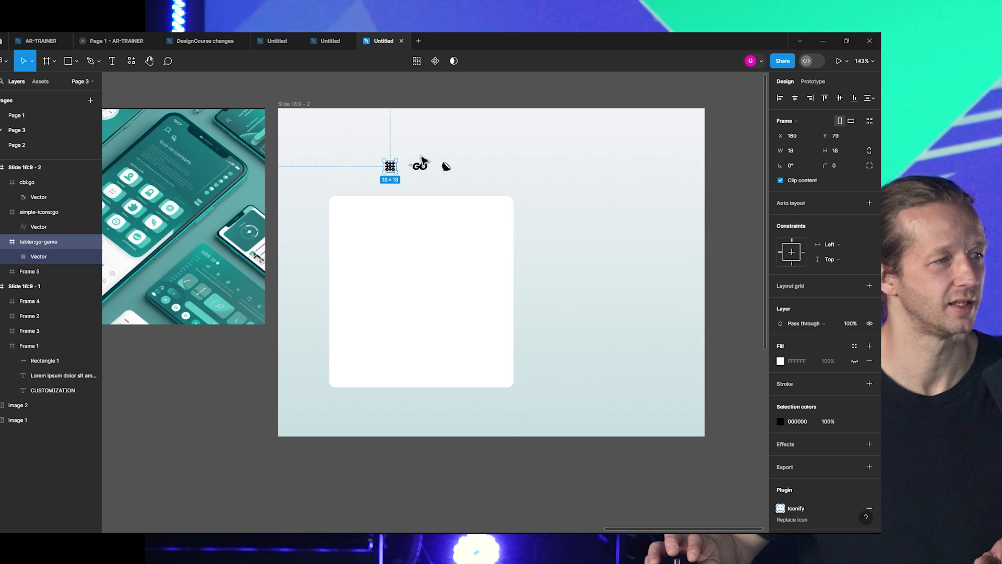
# Select the grid, GO and dish icons together.
pyautogui.keyDown('shift'); pyautogui.click(421, 168); pyautogui.keyUp('shift')
pyautogui.keyDown('shift'); pyautogui.click(446, 167); pyautogui.keyUp('shift')
pyautogui.hscroll(-5, 450, 253)
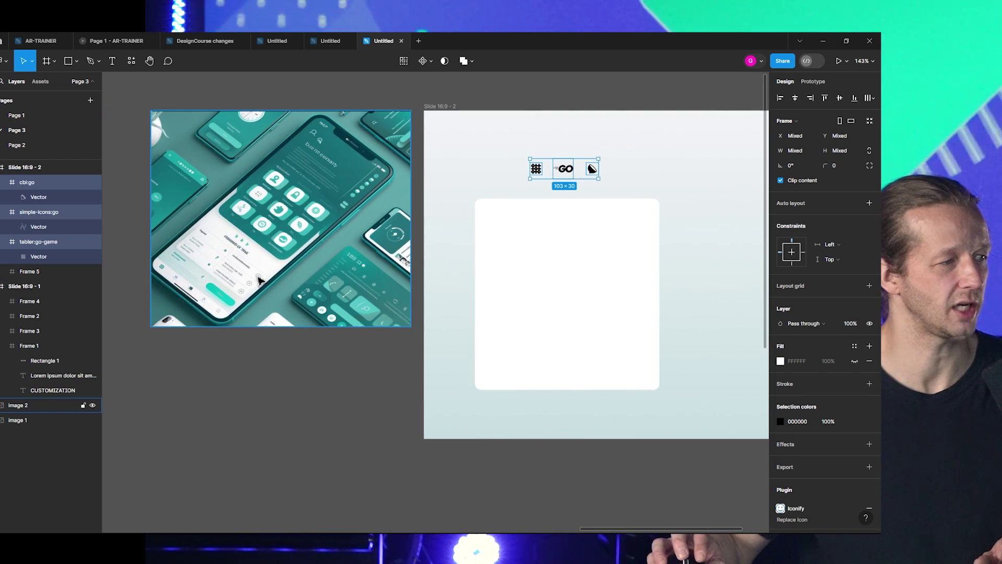
# Try to fill the three selected icons with teal 127179 sampled from the phone mockup.
pyautogui.scroll(3, 231, 288)
pyautogui.scroll(6, 219, 242)
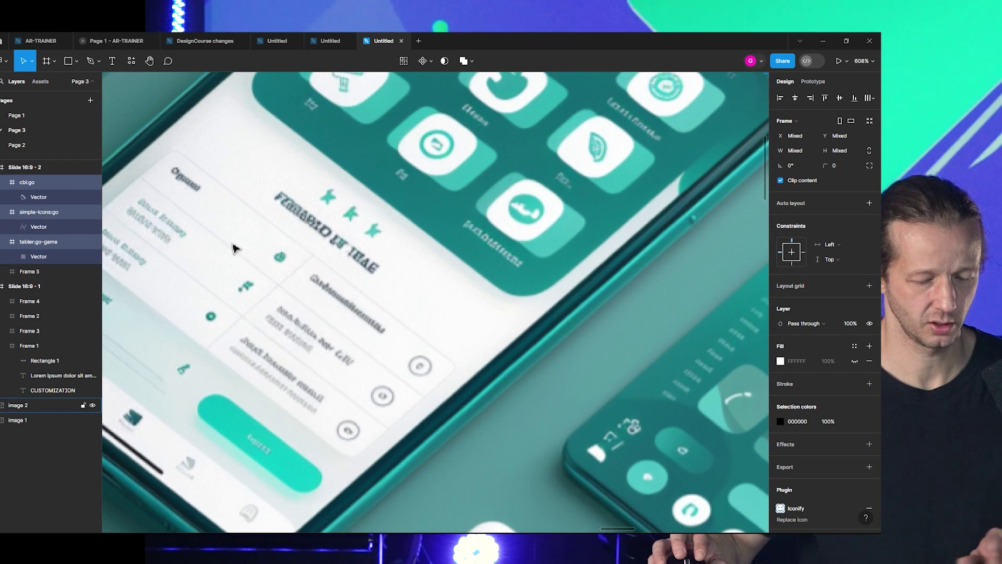
pyautogui.press('i')
pyautogui.click(379, 179)
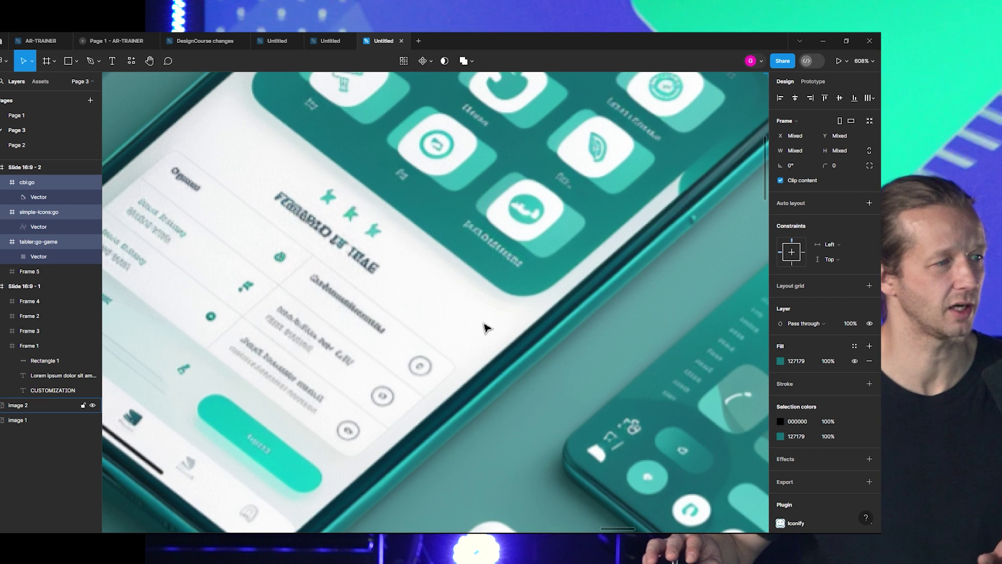
pyautogui.scroll(-6, 485, 324)
pyautogui.scroll(-3, 507, 323)
pyautogui.moveTo(476, 427); pyautogui.dragTo(208, 400)
pyautogui.hotkey('ctrl', 'z')
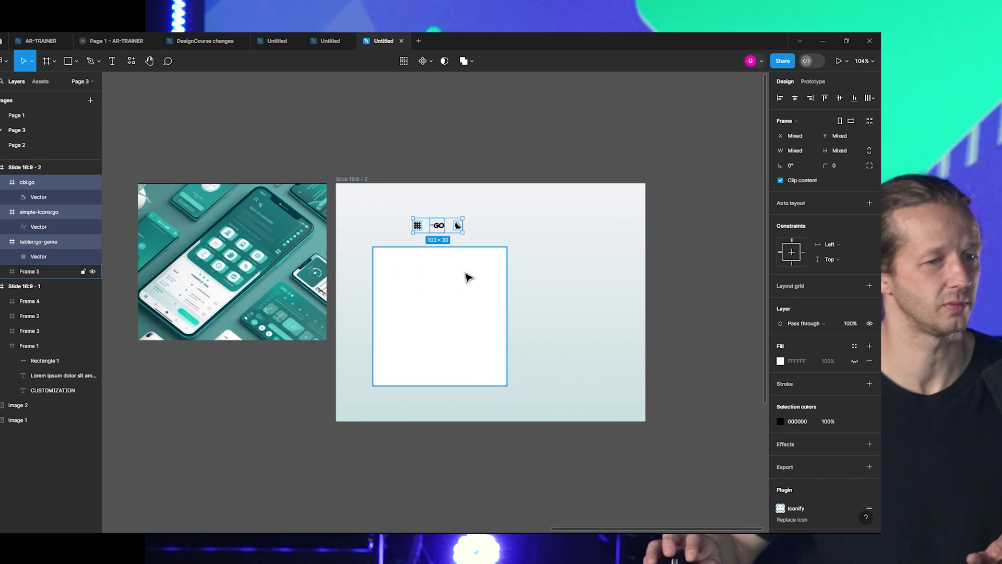
# Replace the black selection colour of the three icons with teal 127980 sampled from the phone mockup.
pyautogui.click(782, 421)
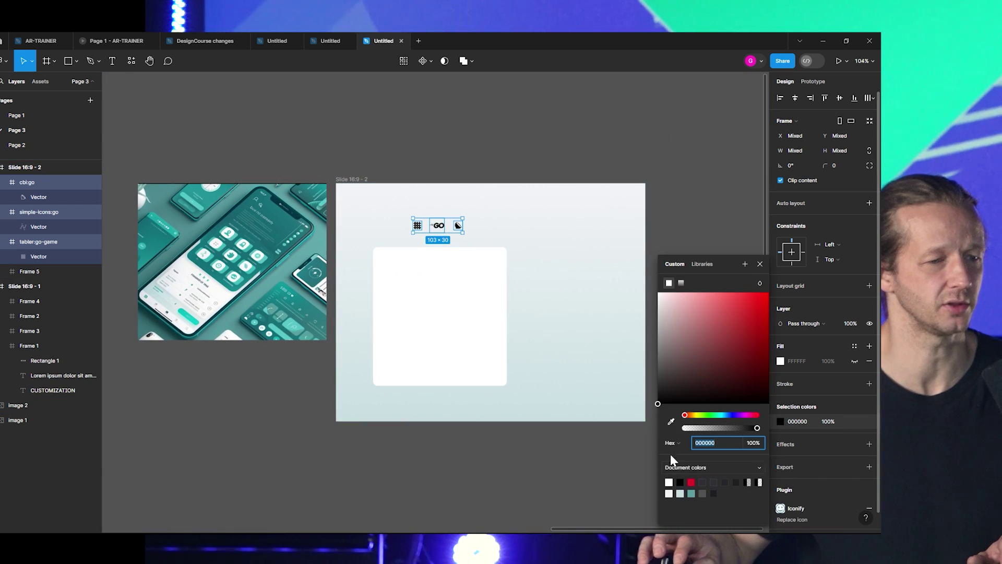
pyautogui.click(226, 279)
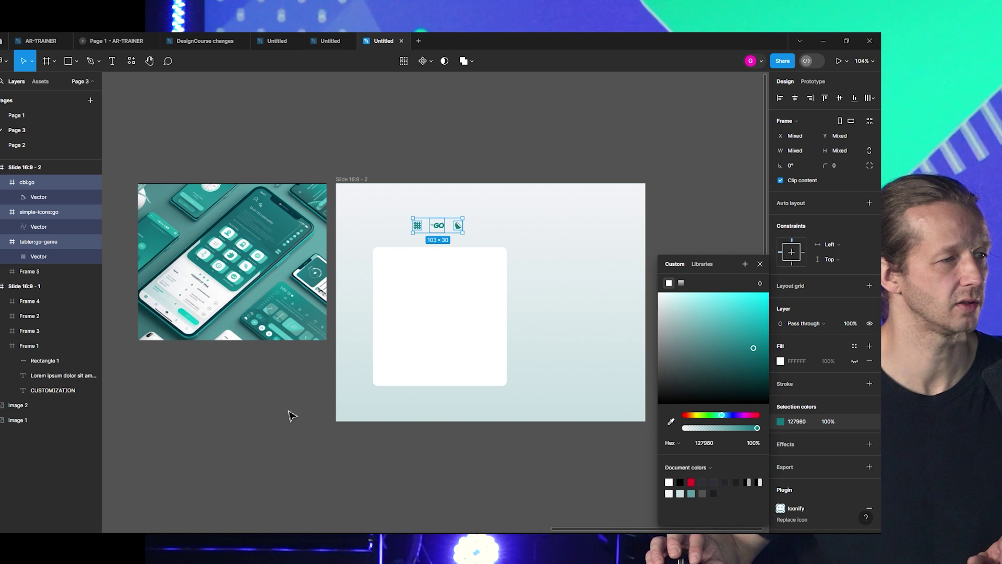
pyautogui.click(291, 414)
pyautogui.scroll(4, 368, 332)
# Narrow the gradient slide from its right edge and fit the white card inside it at 278 wide and Y 133.
pyautogui.click(319, 132)
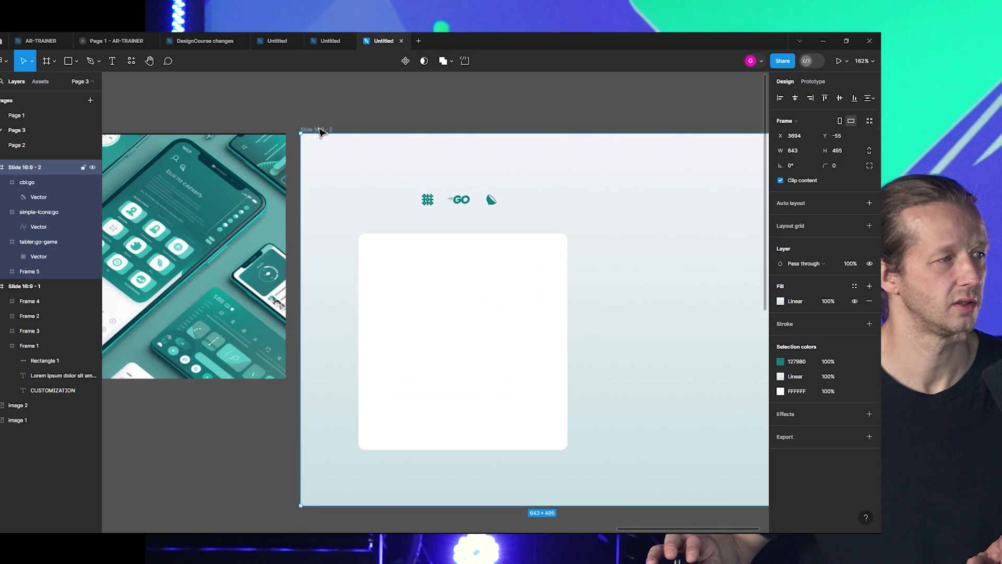
pyautogui.scroll(-3, 659, 256)
pyautogui.moveTo(736, 275); pyautogui.dragTo(638, 276)
pyautogui.click(662, 282)
pyautogui.hscroll(2, 575, 264)
pyautogui.click(492, 246)
pyautogui.scroll(3, 496, 256)
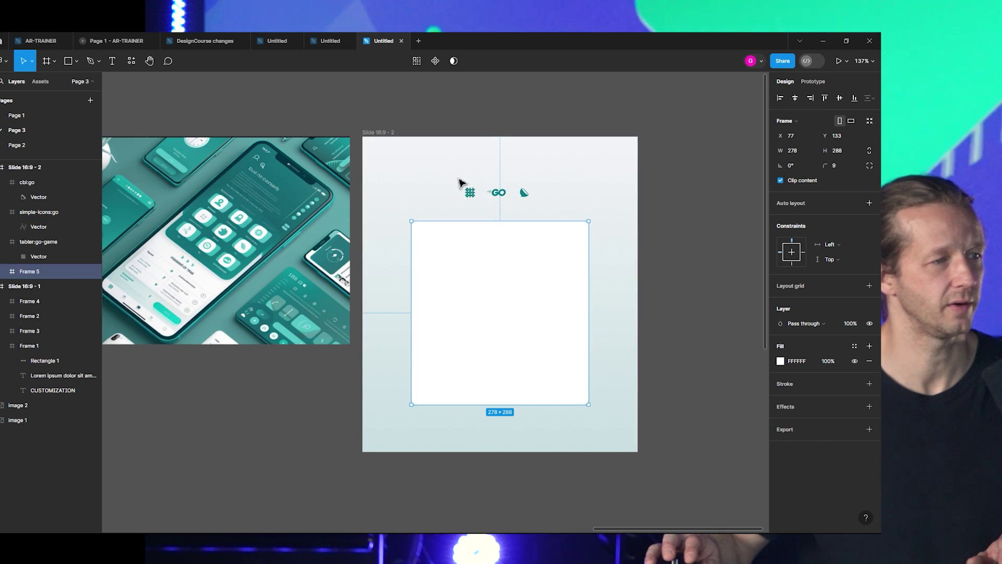
# Move the three icons higher on the slide and add a centred "Recommendations" heading between them and the white card.
pyautogui.moveTo(460, 183); pyautogui.dragTo(503, 180)
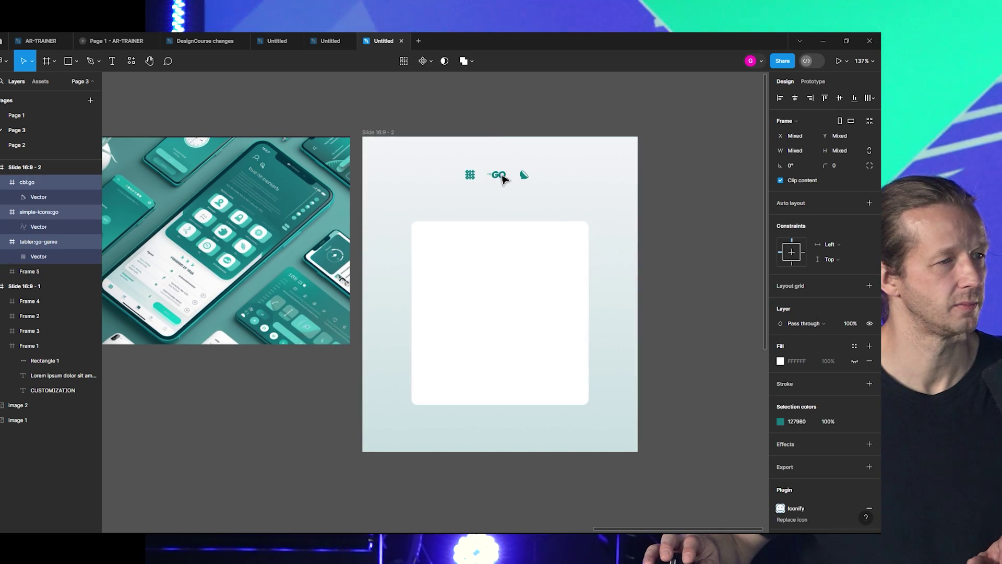
pyautogui.click(503, 206)
pyautogui.click(472, 200)
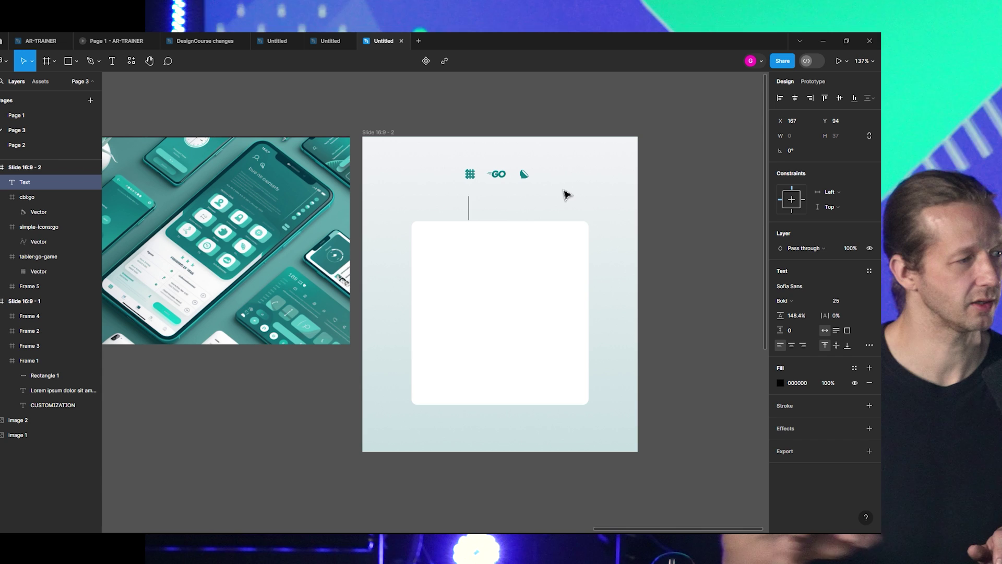
pyautogui.write('recommendations')
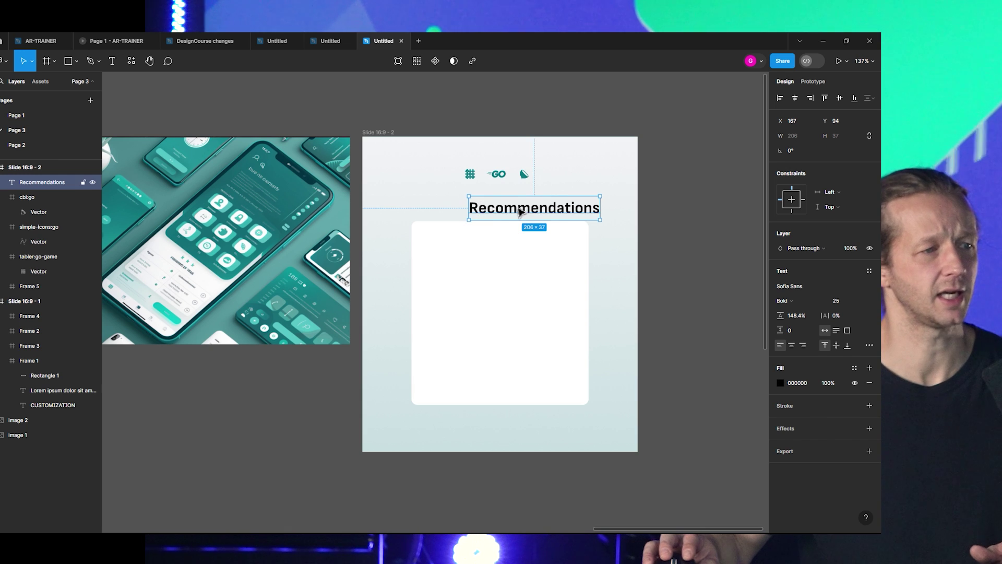
pyautogui.moveTo(520, 211); pyautogui.dragTo(486, 203)
# Set the Recommendations heading to Inter at size 20 and re-centre it above the card.
pyautogui.click(800, 290)
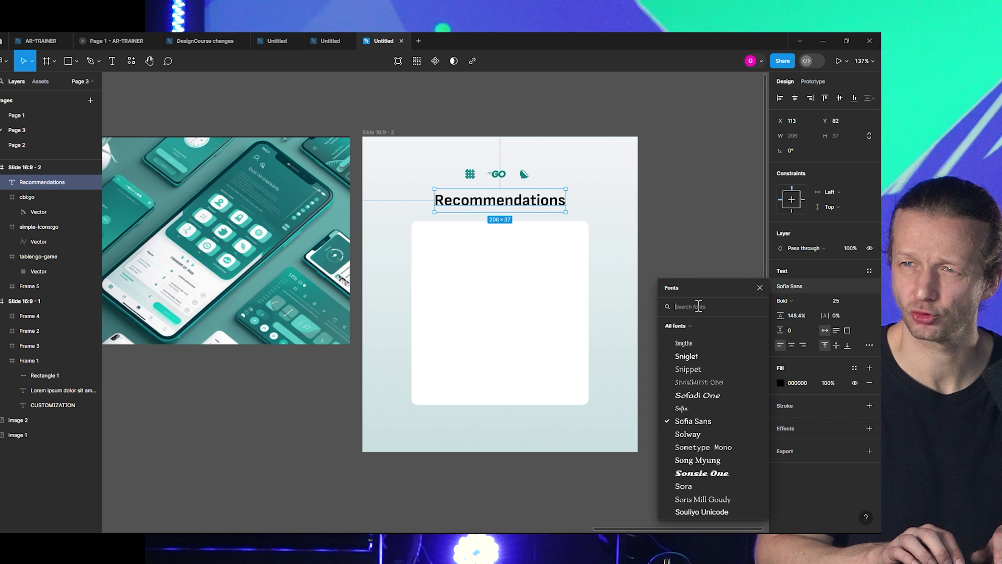
pyautogui.write('inter')
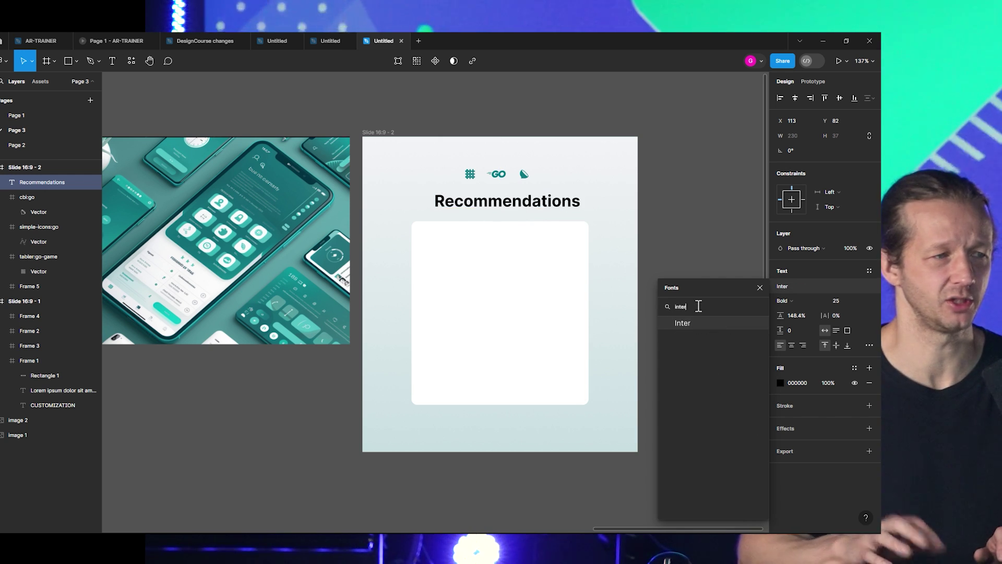
pyautogui.press('Return')
pyautogui.click(838, 301)
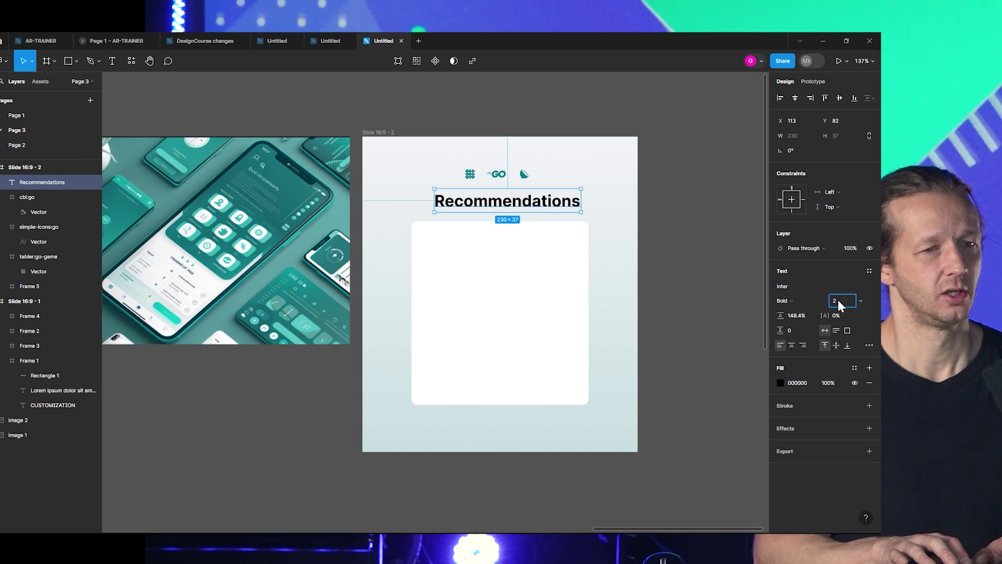
pyautogui.write('20')
pyautogui.press('Return')
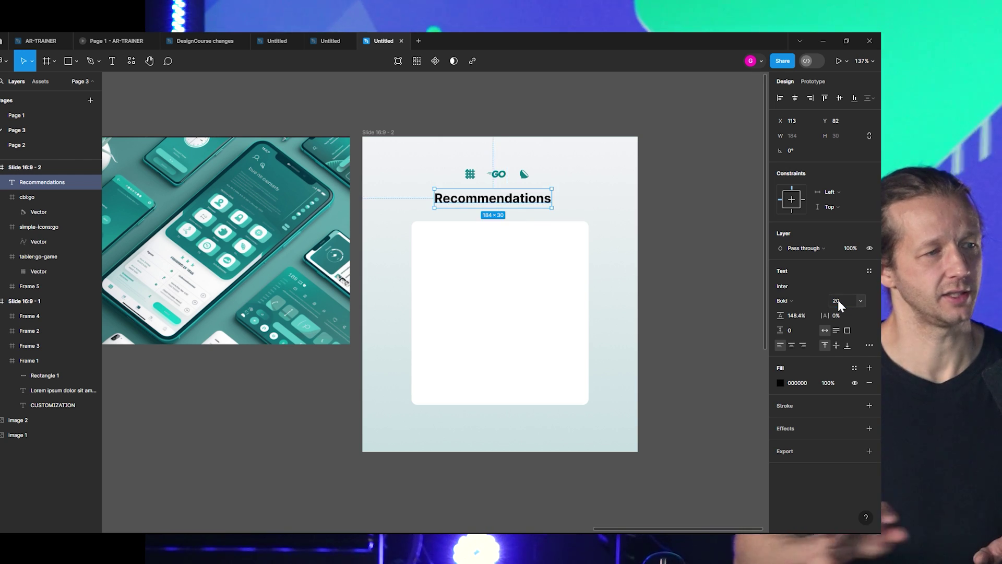
pyautogui.click(648, 212)
pyautogui.moveTo(510, 202); pyautogui.dragTo(517, 206)
pyautogui.click(599, 250)
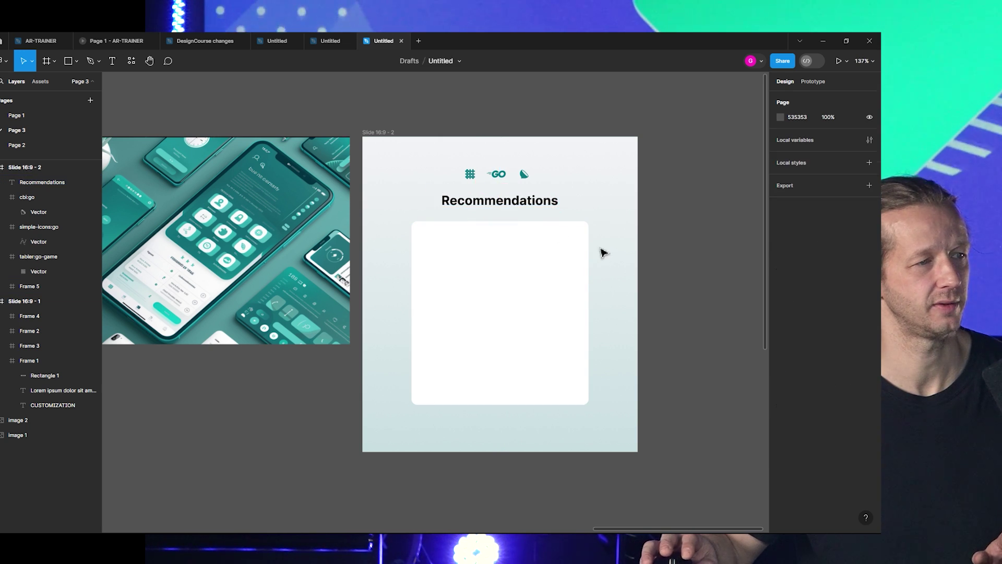
# Duplicate the Recommendations heading into the white card's upper-left corner and set the copy's font size to 16.
pyautogui.scroll(-5, 634, 258)
pyautogui.scroll(5, 558, 290)
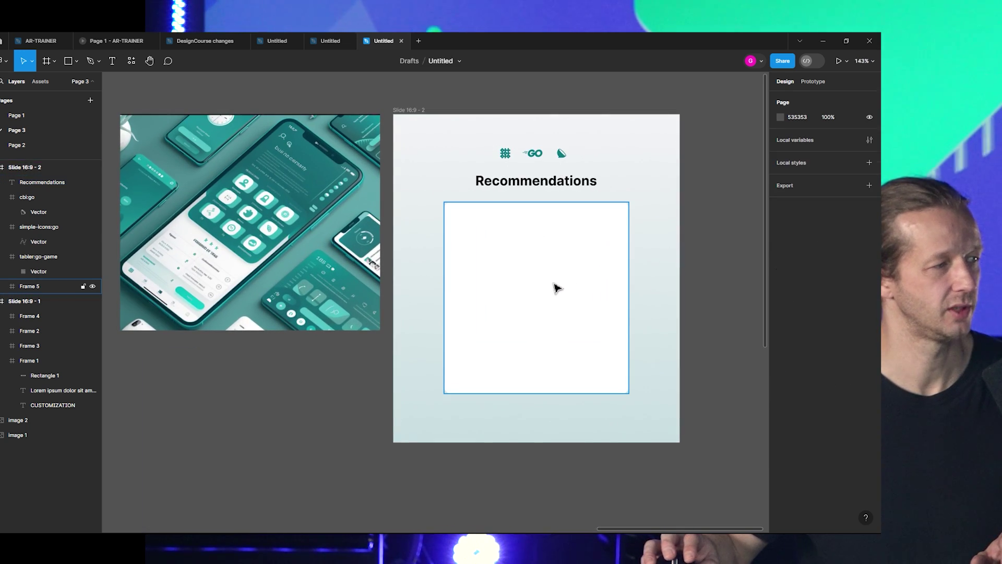
pyautogui.scroll(2, 558, 288)
pyautogui.click(502, 165)
pyautogui.moveTo(502, 165); pyautogui.dragTo(481, 215)
pyautogui.click(848, 301)
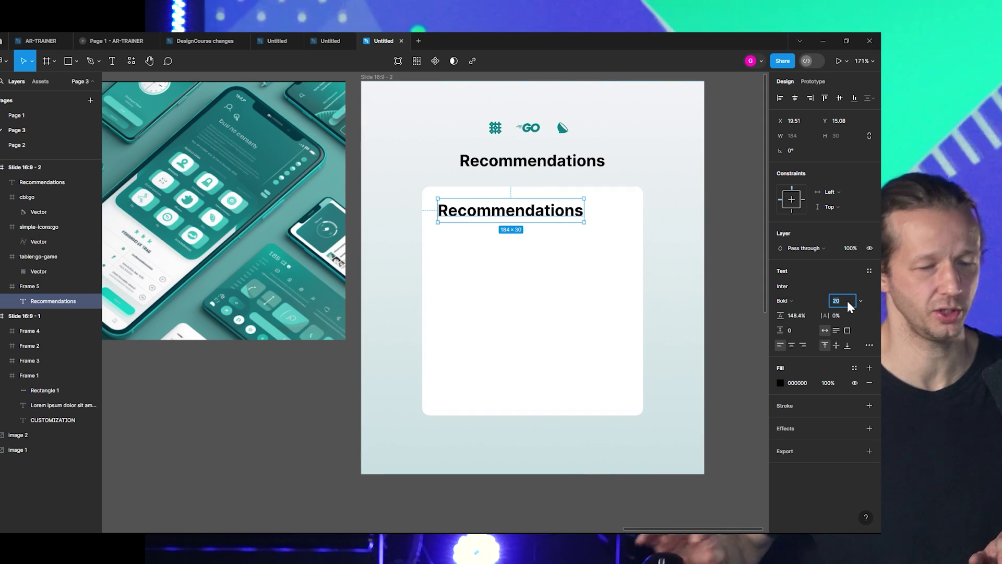
pyautogui.write('16')
pyautogui.press('Return')
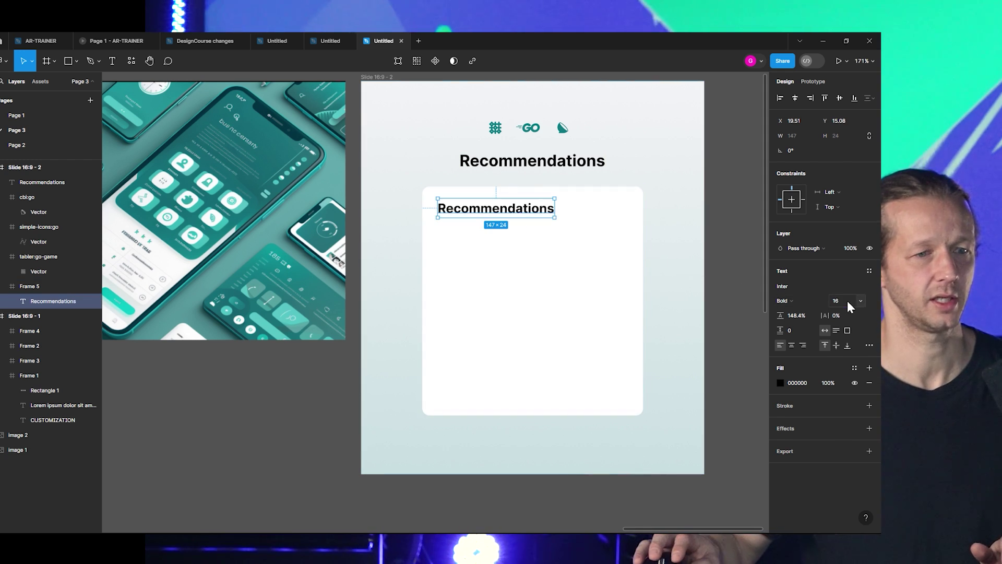
pyautogui.click(591, 280)
pyautogui.scroll(-3, 585, 279)
pyautogui.moveTo(424, 150); pyautogui.dragTo(304, 145)
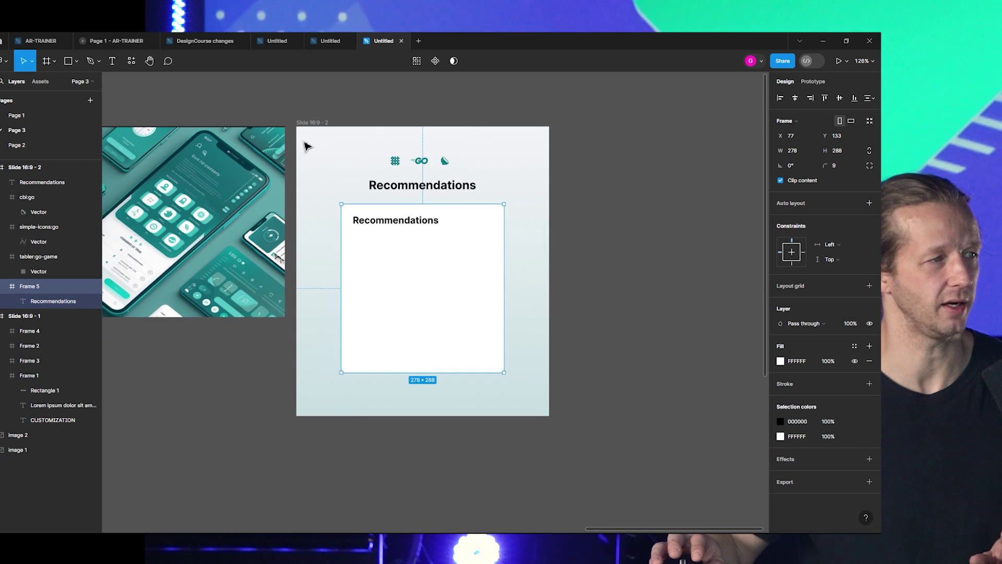
# Set the heading copy inside the white card to size 12 and shift it to about X 23, Y 24.
pyautogui.click(322, 124)
pyautogui.click(355, 157)
pyautogui.click(396, 188)
pyautogui.click(400, 220)
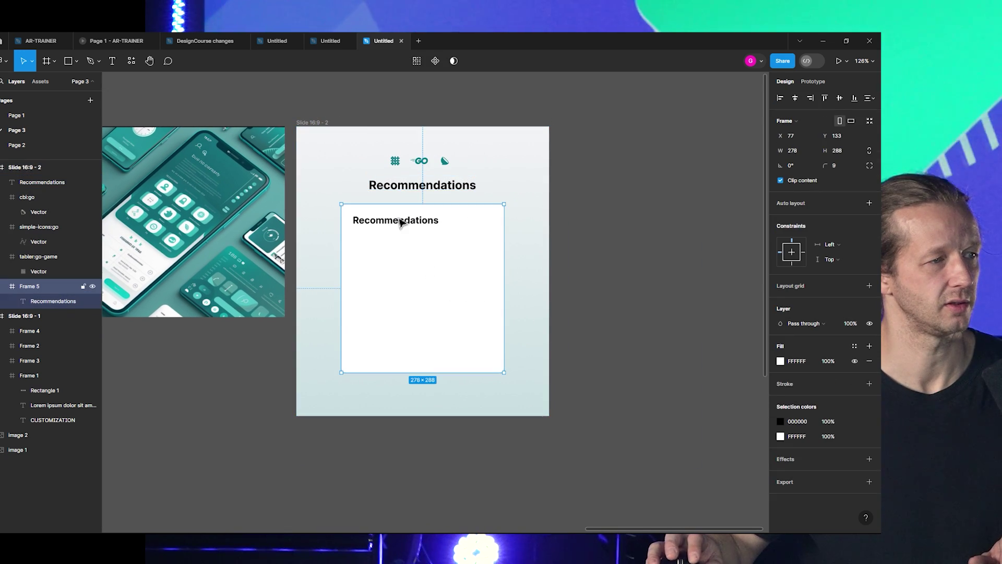
pyautogui.doubleClick(429, 225)
pyautogui.click(844, 302)
pyautogui.write('12')
pyautogui.press('Return')
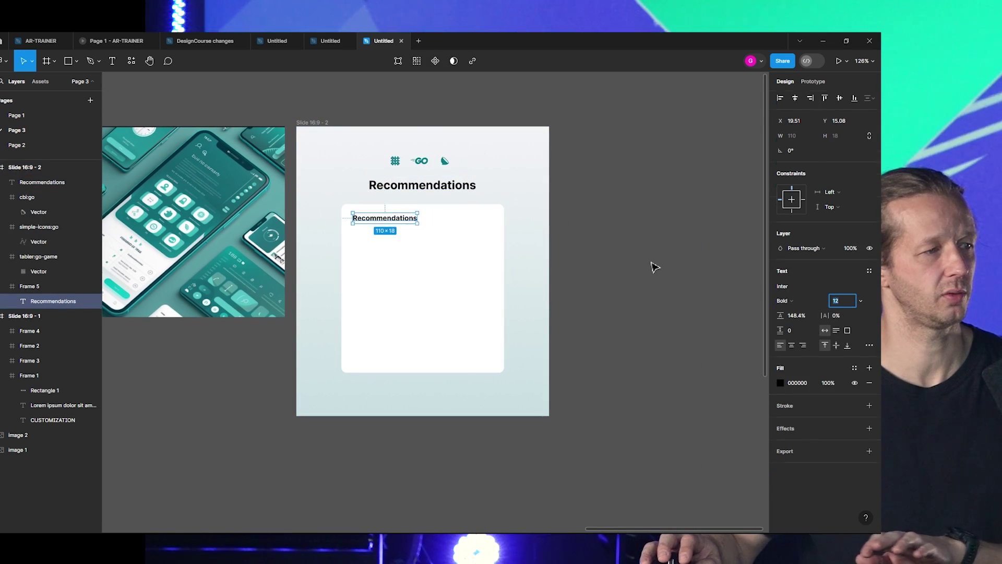
pyautogui.click(655, 268)
pyautogui.doubleClick(376, 223)
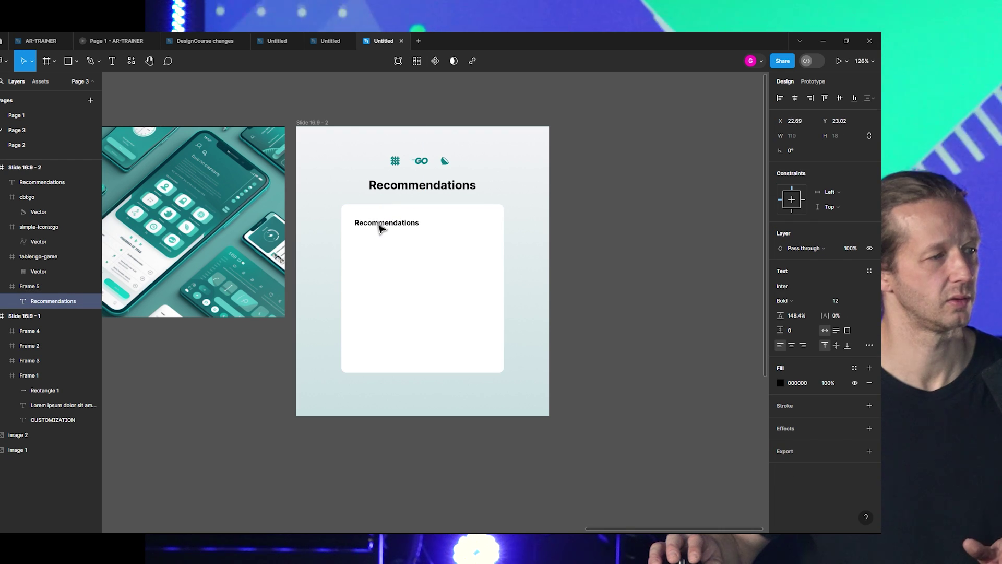
# Examine the white two-column card on the teal phone mockup for its headings, divider and row layout.
pyautogui.click(579, 282)
pyautogui.hscroll(-2, 580, 282)
pyautogui.scroll(5, 162, 255)
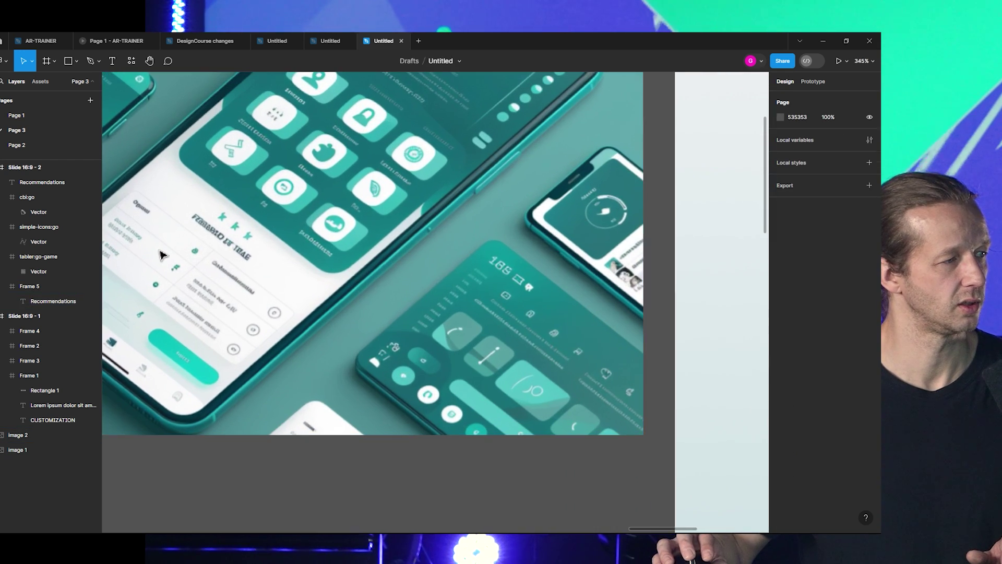
pyautogui.scroll(1, 160, 248)
pyautogui.scroll(5, 182, 254)
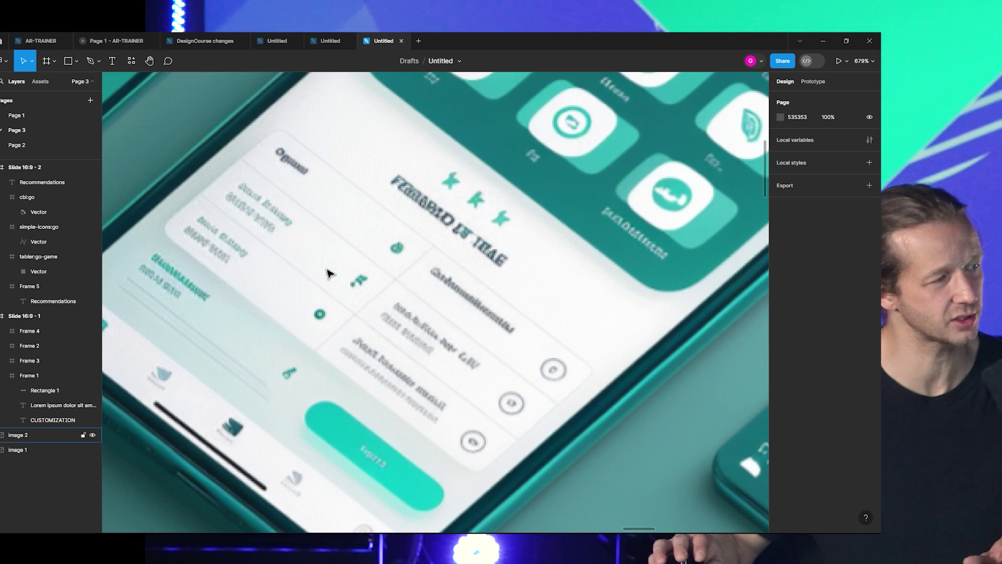
pyautogui.scroll(-6, 328, 273)
pyautogui.moveTo(570, 412); pyautogui.dragTo(465, 385)
pyautogui.moveTo(589, 396); pyautogui.dragTo(384, 396)
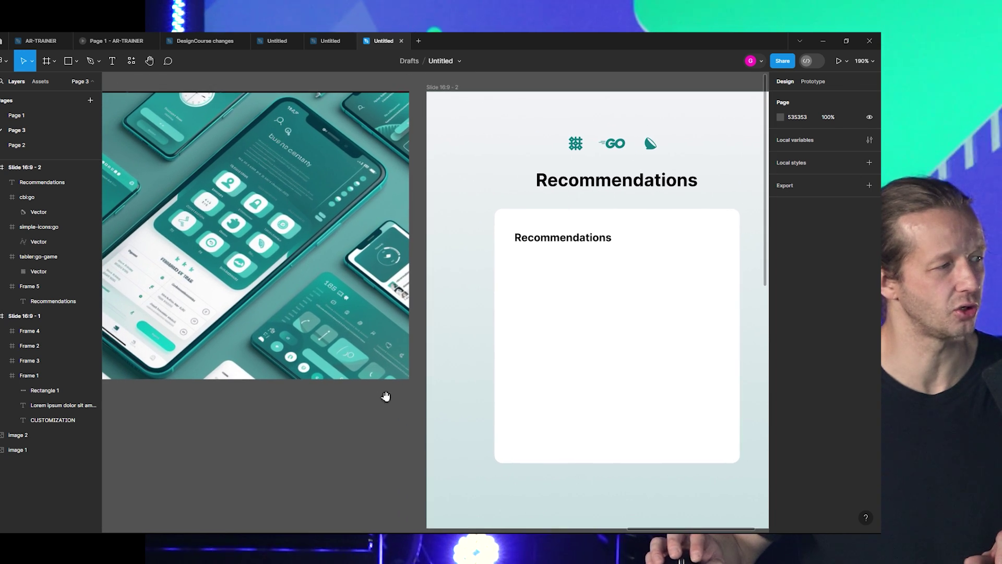
# Replace the small heading text inside the white card with "Companies".
pyautogui.doubleClick(557, 242)
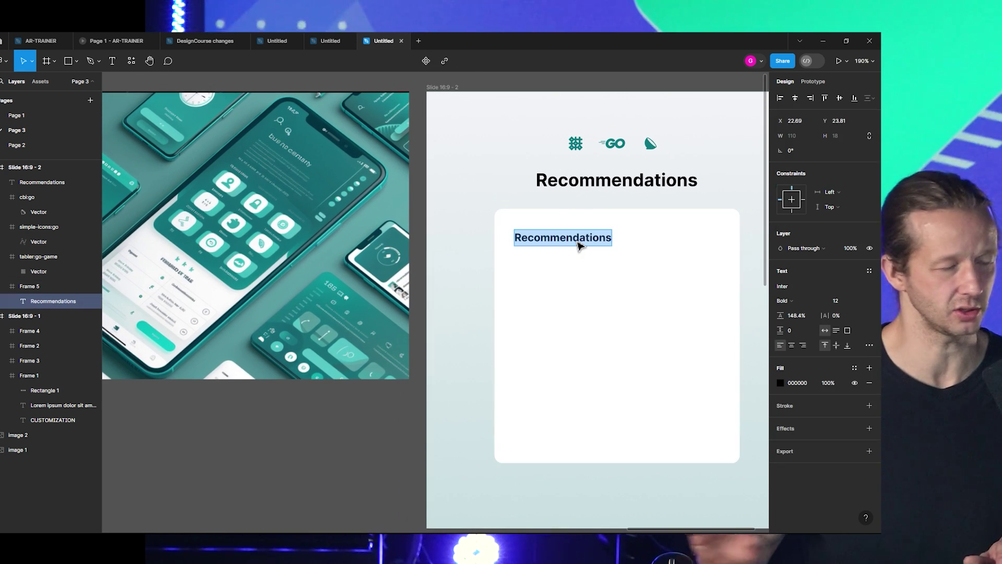
pyautogui.write('Companies')
pyautogui.press('Escape')
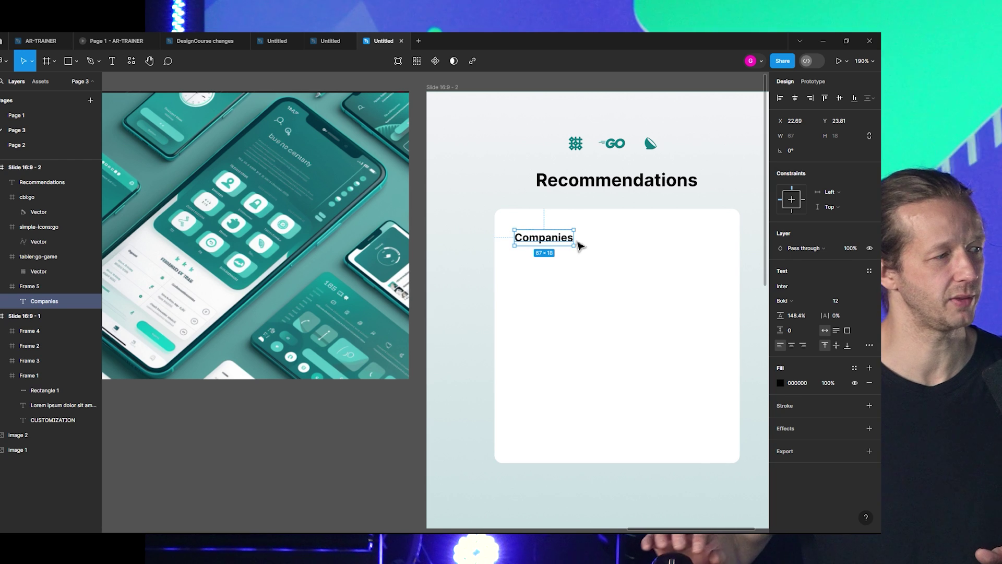
pyautogui.click(424, 419)
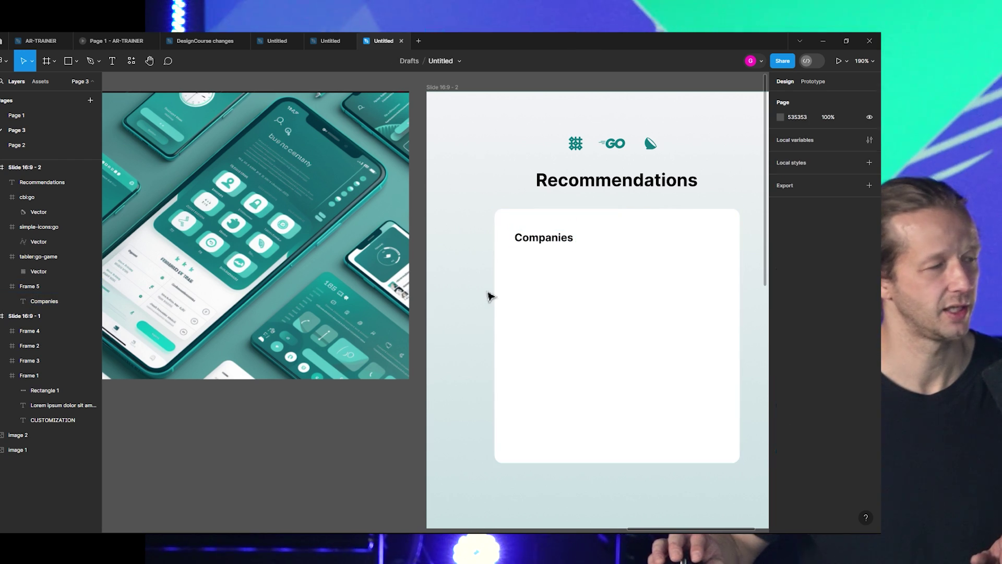
# Draw a full-width divider line about 278 wide below the Companies heading and colour its stroke CEE1E3, sampled from the slide background.
pyautogui.press('l')
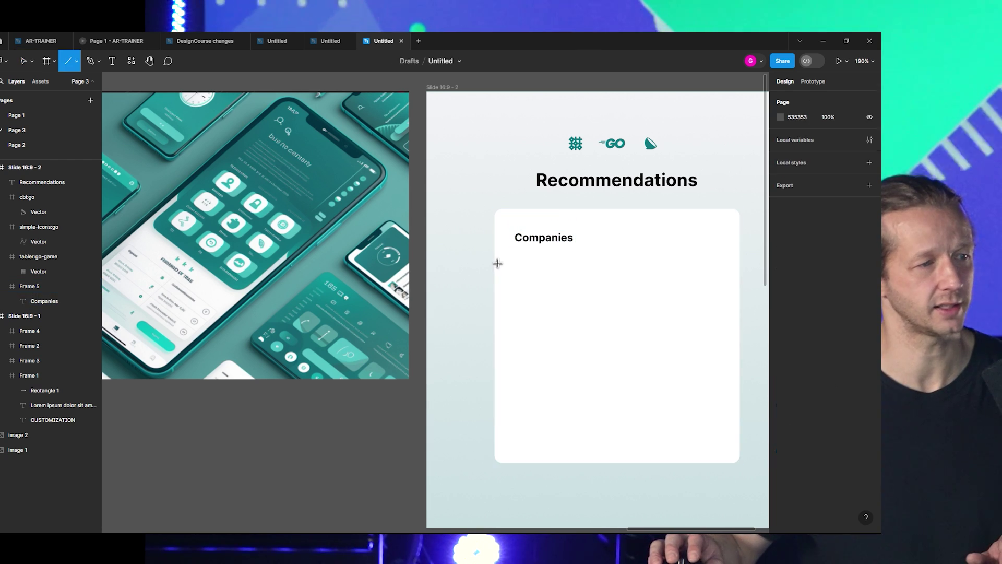
pyautogui.moveTo(497, 263); pyautogui.dragTo(738, 267)
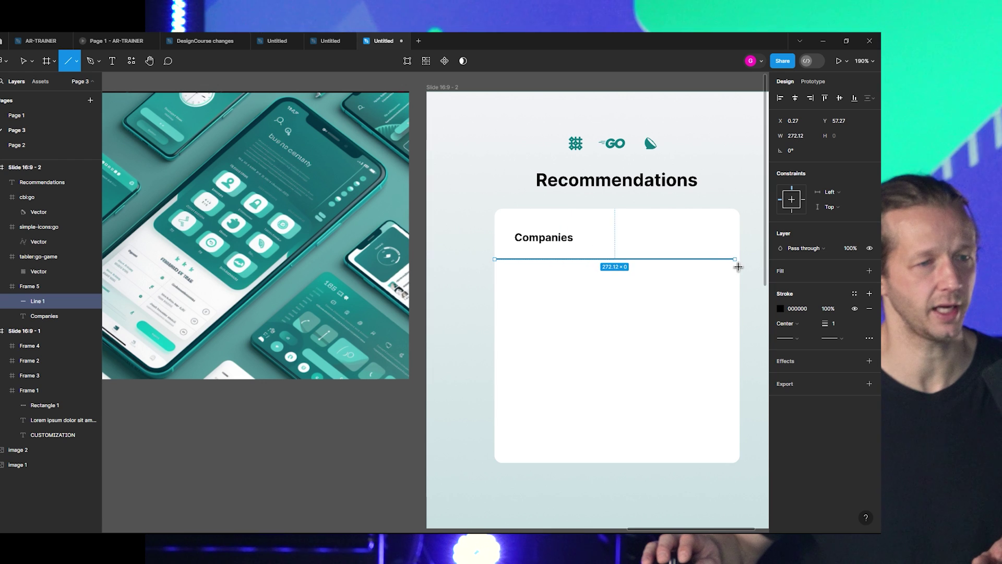
pyautogui.click(781, 309)
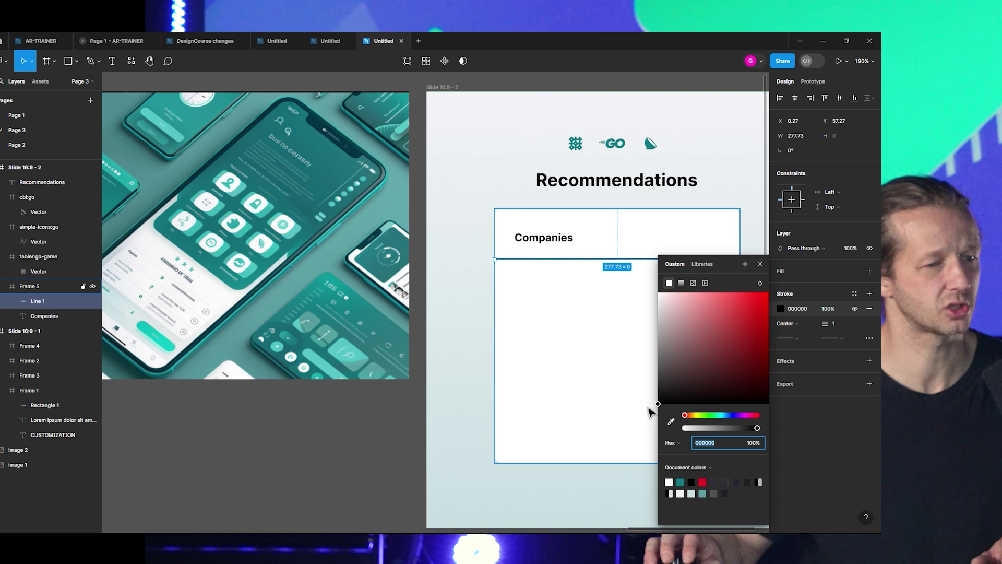
pyautogui.click(671, 421)
pyautogui.click(464, 473)
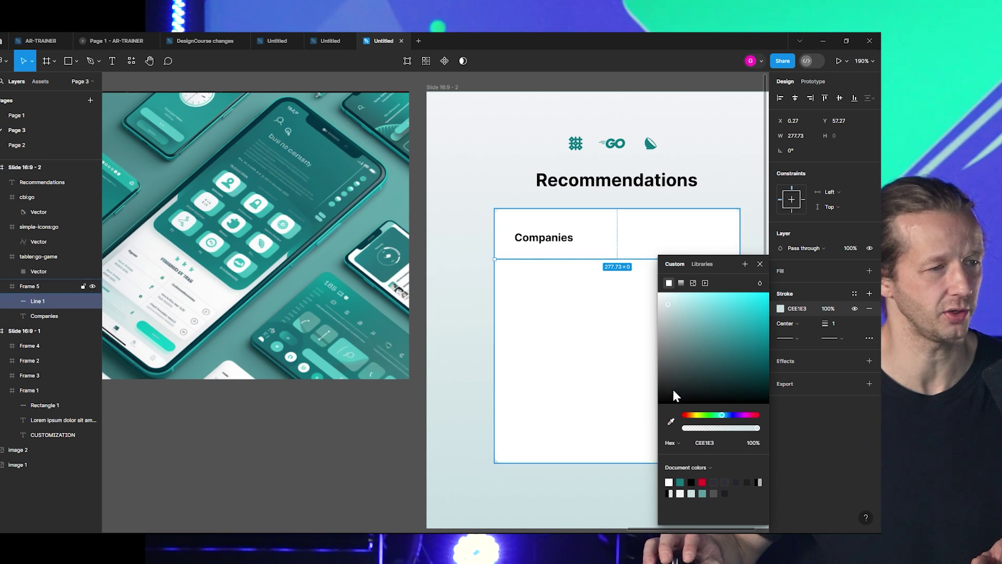
pyautogui.click(463, 344)
pyautogui.moveTo(465, 352); pyautogui.dragTo(293, 371)
pyautogui.click(408, 278)
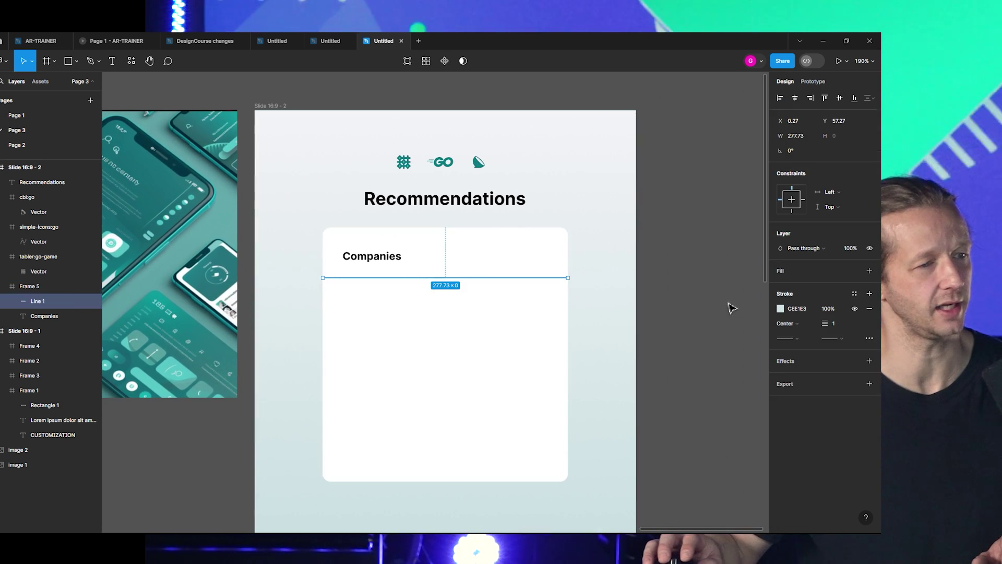
# Nudge the Companies heading slightly upward in the card's header area above the divider.
pyautogui.click(701, 296)
pyautogui.click(393, 258)
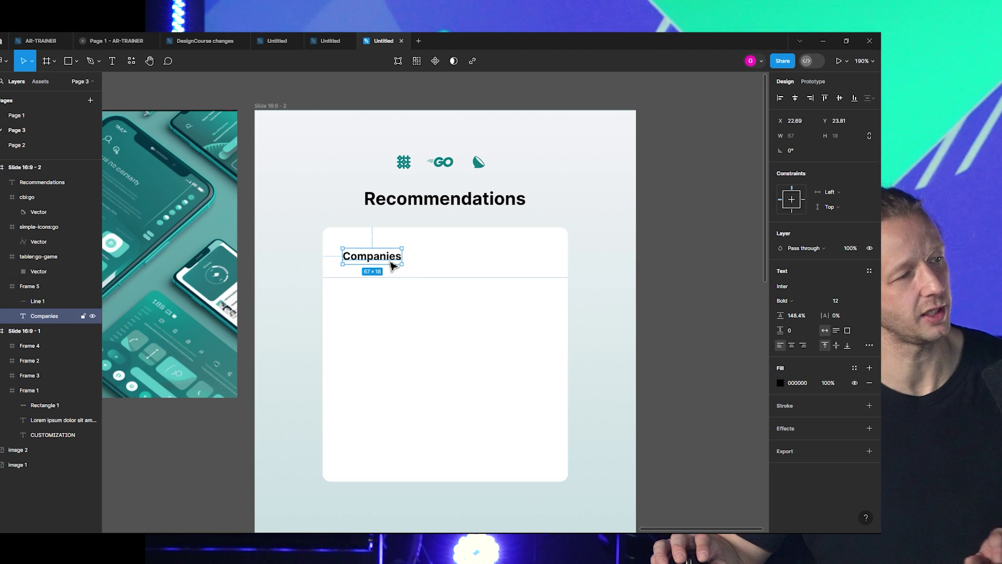
pyautogui.click(731, 282)
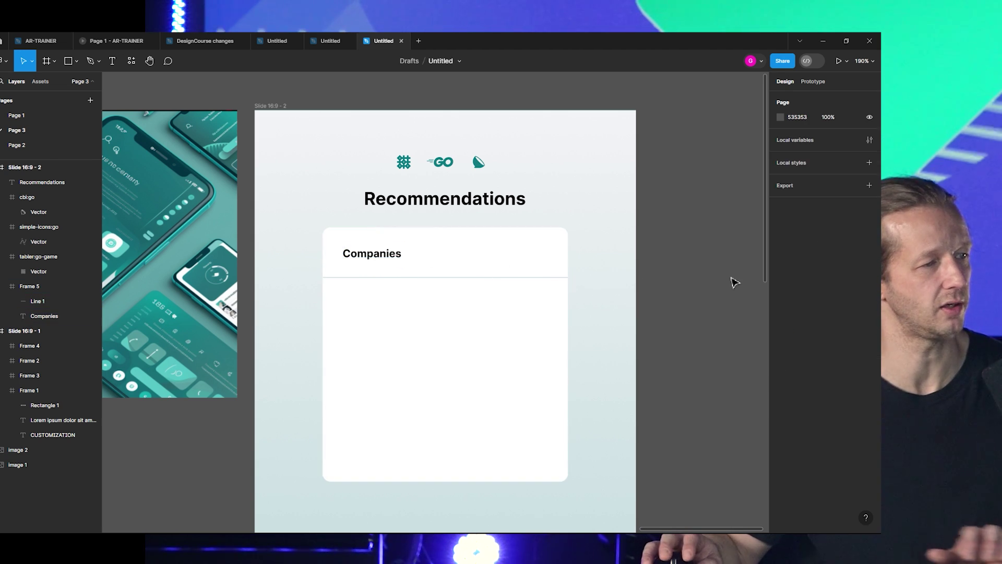
pyautogui.moveTo(634, 385)
pyautogui.mouseDown()
pyautogui.moveTo(787, 380)
pyautogui.moveTo(631, 376)
pyautogui.mouseUp()
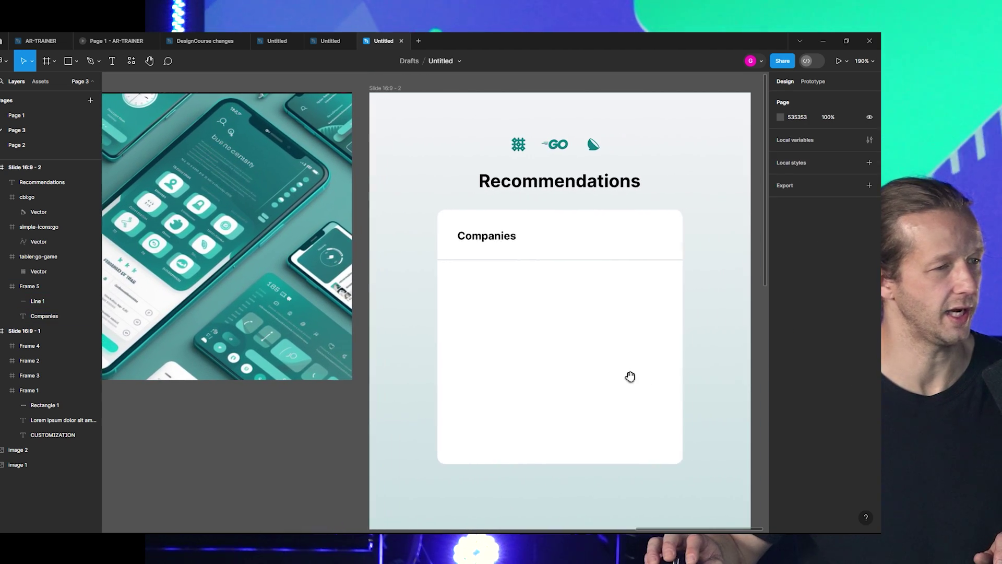
# Duplicate the Companies heading below the divider and enlarge the copy's text box to about 135 × 54.
pyautogui.click(495, 240)
pyautogui.keyDown('alt'); pyautogui.moveTo(495, 240); pyautogui.dragTo(495, 282); pyautogui.keyUp('alt')
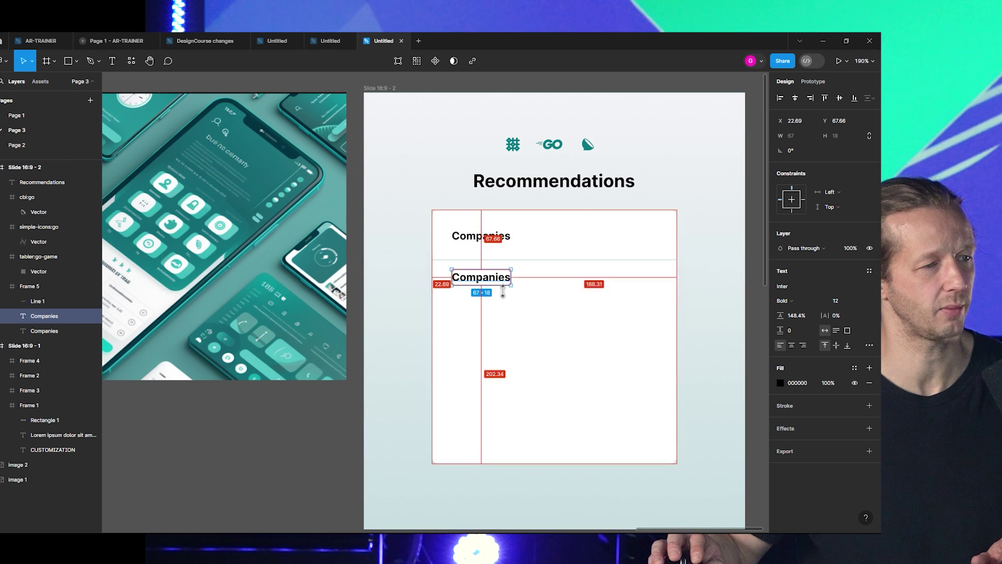
pyautogui.moveTo(570, 326); pyautogui.dragTo(576, 322)
pyautogui.press('c')
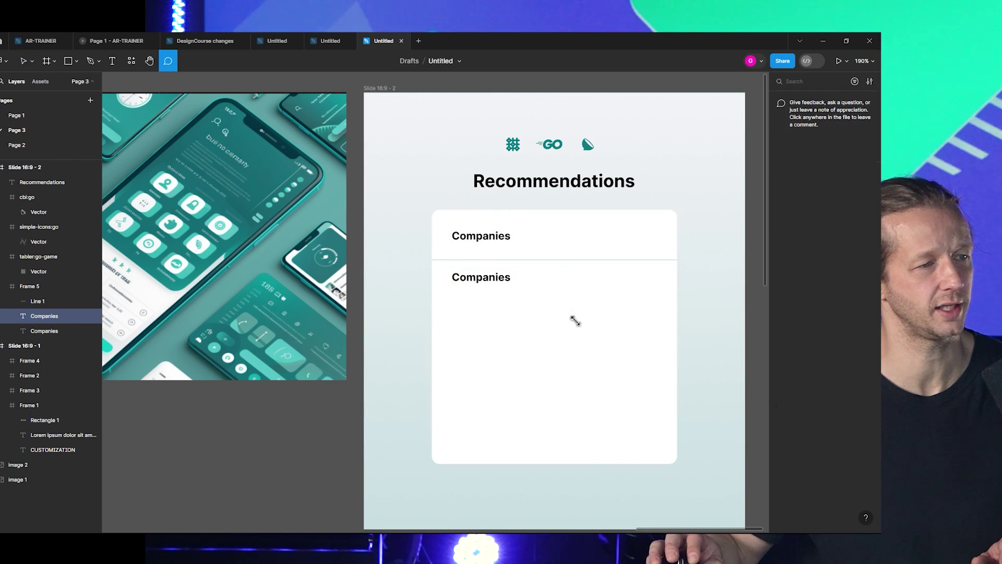
pyautogui.press('Escape')
pyautogui.click(490, 283)
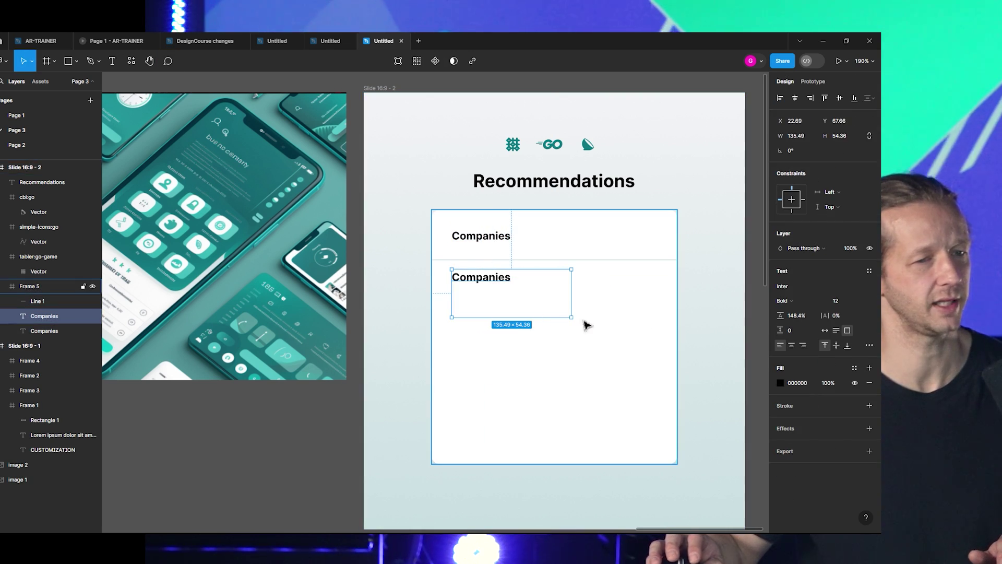
# Set the Companies copy to Light weight and size 9, and lower it to 18 below the divider.
pyautogui.click(806, 288)
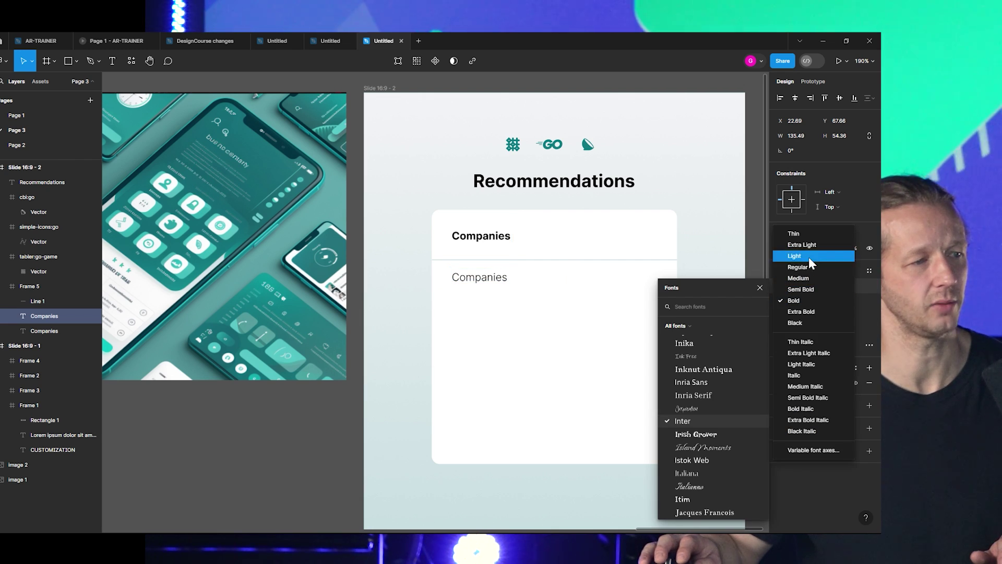
pyautogui.click(808, 256)
pyautogui.click(845, 299)
pyautogui.write('9')
pyautogui.press('Return')
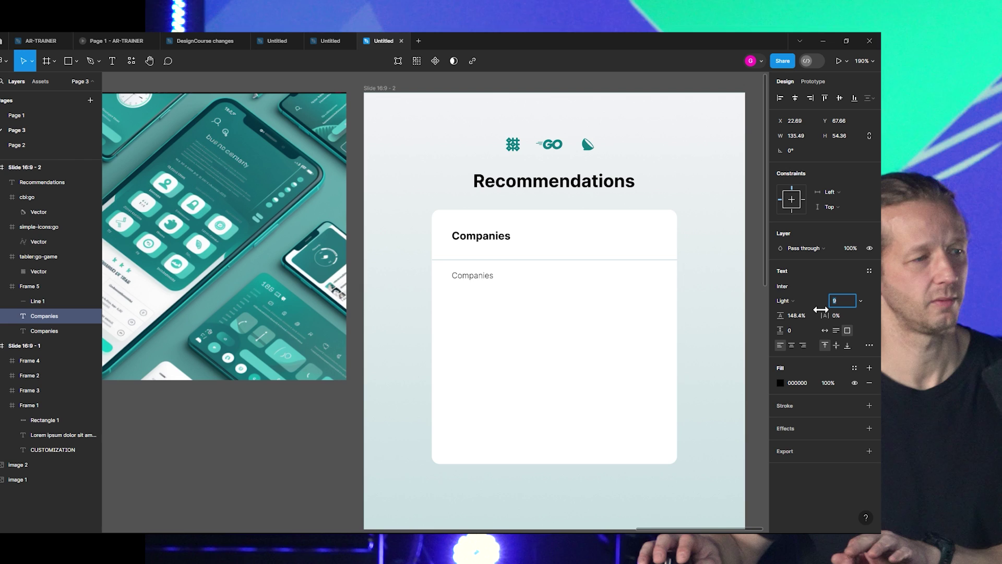
pyautogui.moveTo(481, 287); pyautogui.dragTo(481, 294)
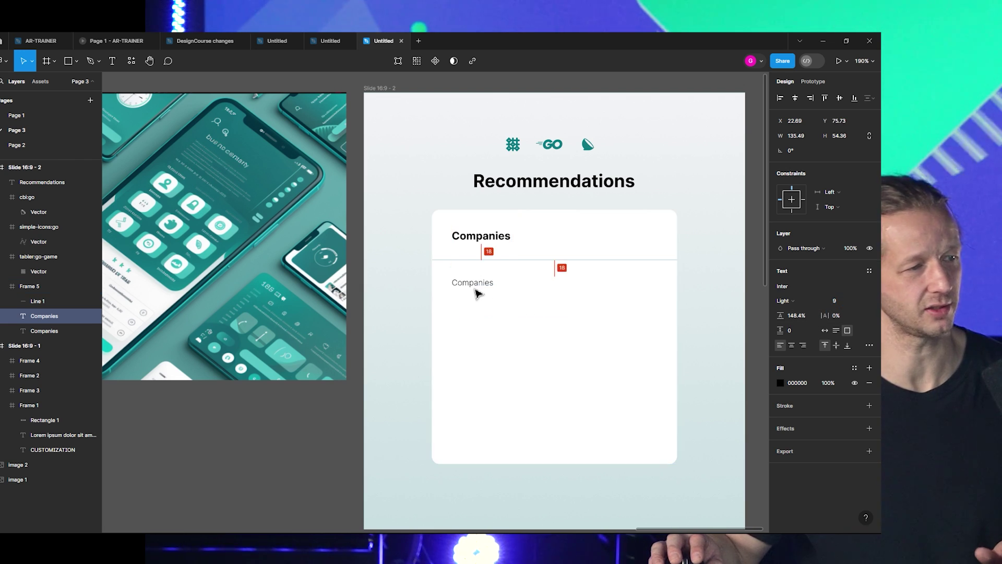
pyautogui.click(281, 470)
# Copy the lorem ipsum paragraph text from the second CUSTOMIZATION card on the dark slide.
pyautogui.hscroll(2, 280, 470)
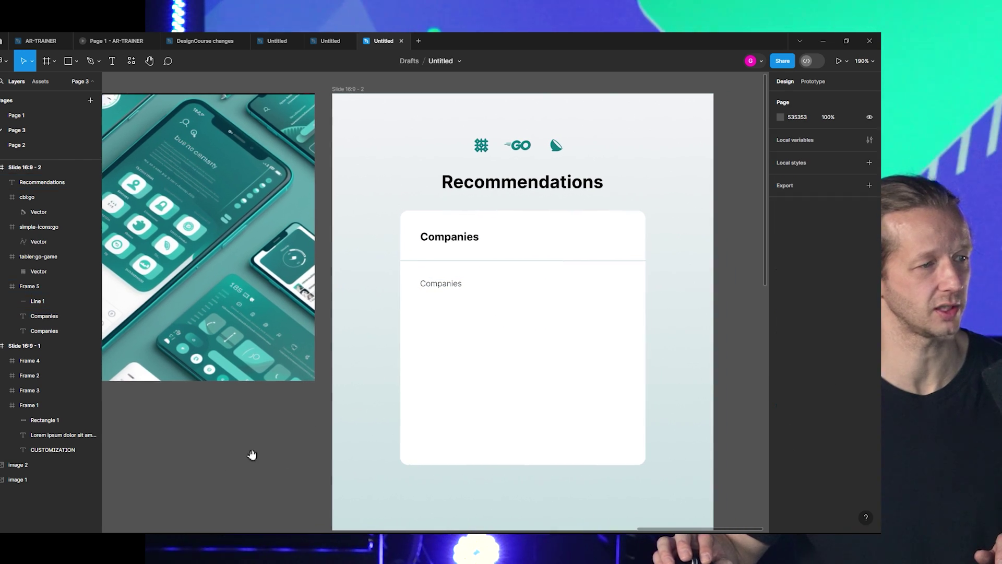
pyautogui.click(445, 286)
pyautogui.scroll(-4, 439, 358)
pyautogui.moveTo(337, 407); pyautogui.dragTo(627, 336)
pyautogui.moveTo(365, 397); pyautogui.dragTo(702, 346)
pyautogui.scroll(-3, 549, 354)
pyautogui.click(357, 267)
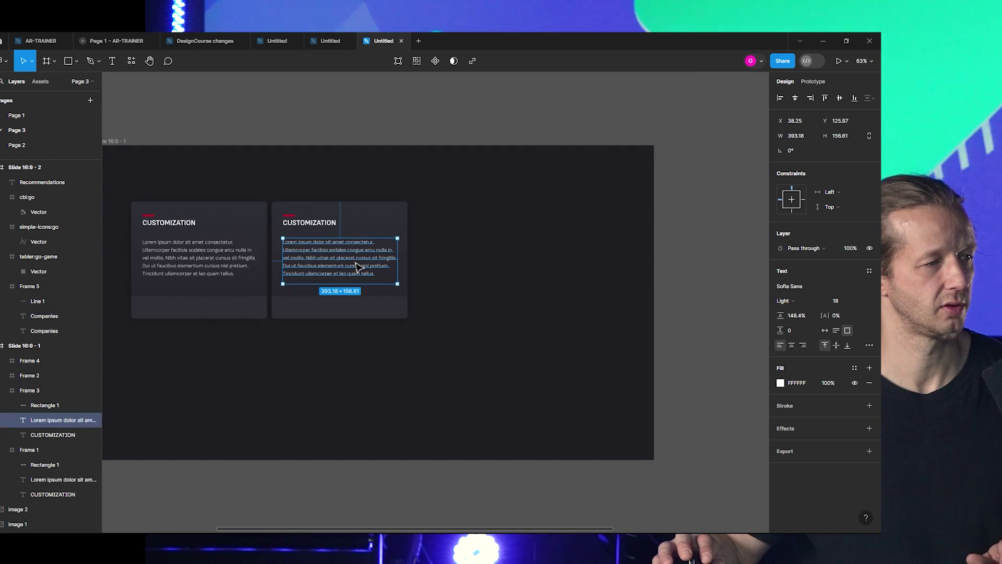
pyautogui.doubleClick(355, 266)
pyautogui.press('Escape')
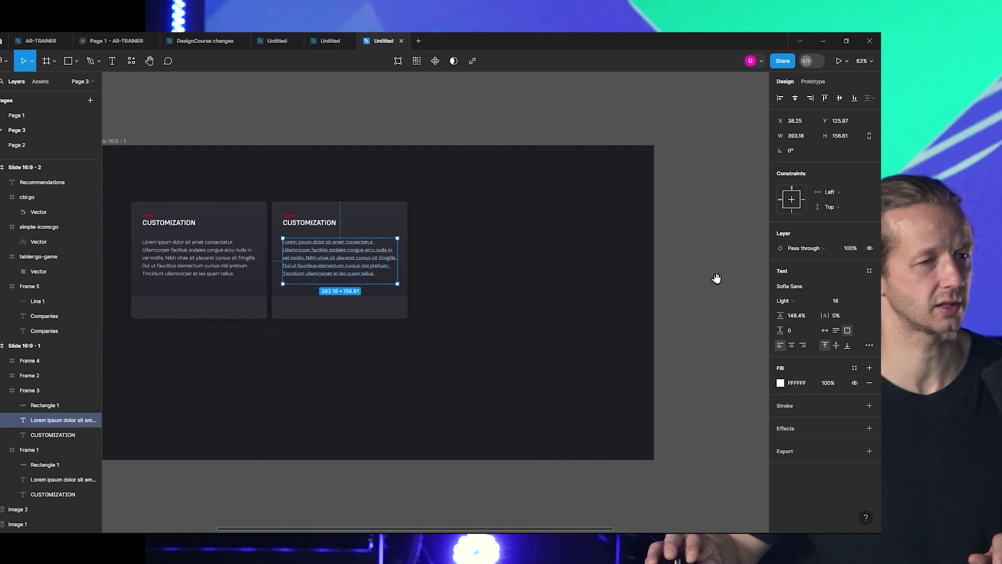
# Replace the Companies copy below the white card's divider with the copied lorem ipsum paragraph.
pyautogui.moveTo(715, 277); pyautogui.dragTo(280, 324)
pyautogui.scroll(6, 285, 237)
pyautogui.keyDown('ctrl'); pyautogui.click(348, 224); pyautogui.keyUp('ctrl')
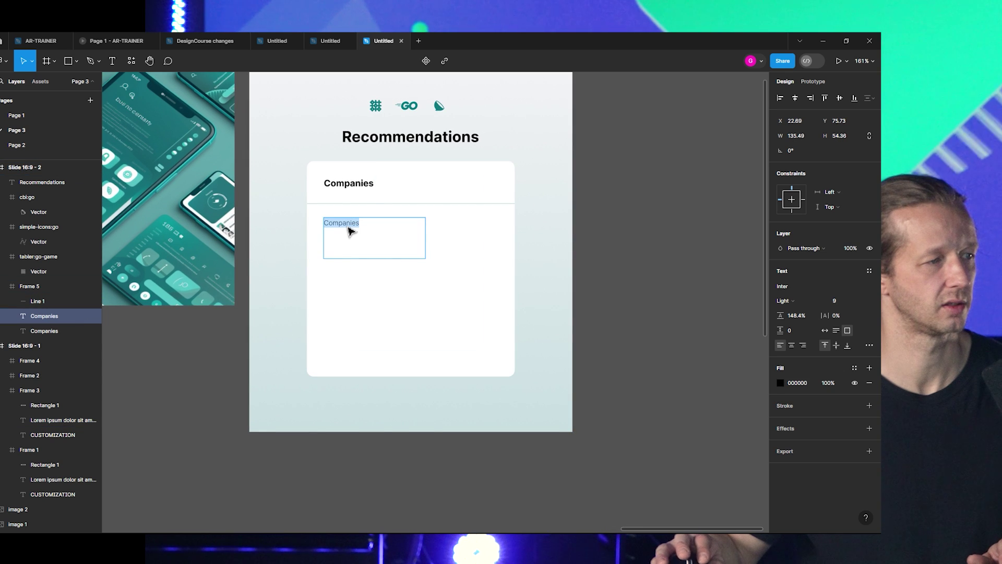
pyautogui.press('BackSpace')
pyautogui.hotkey('ctrl', 'v')
pyautogui.press('Escape')
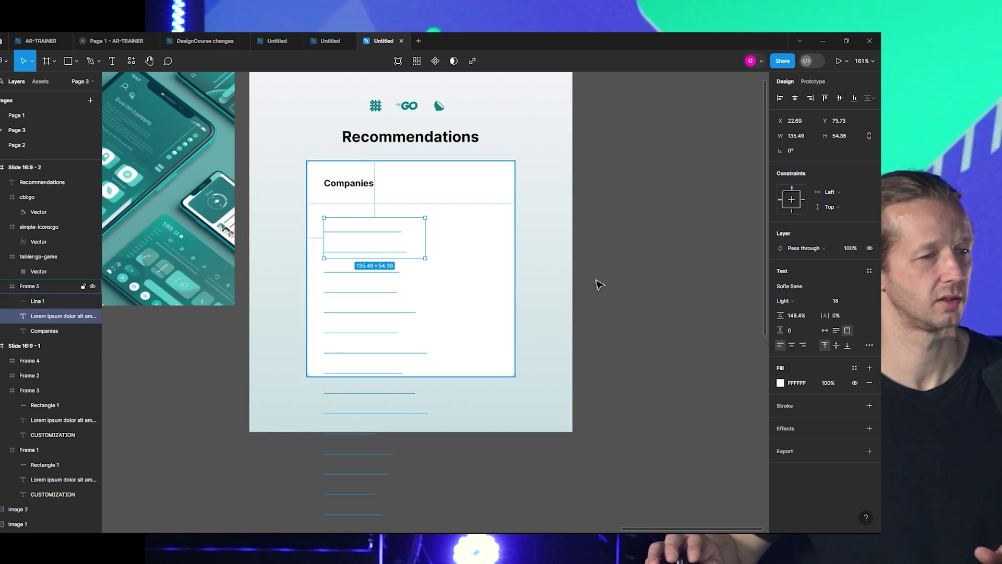
# Change the pasted paragraph's fill to black (000000) and its font size to 12.
pyautogui.click(781, 383)
pyautogui.click(678, 393)
pyautogui.click(848, 303)
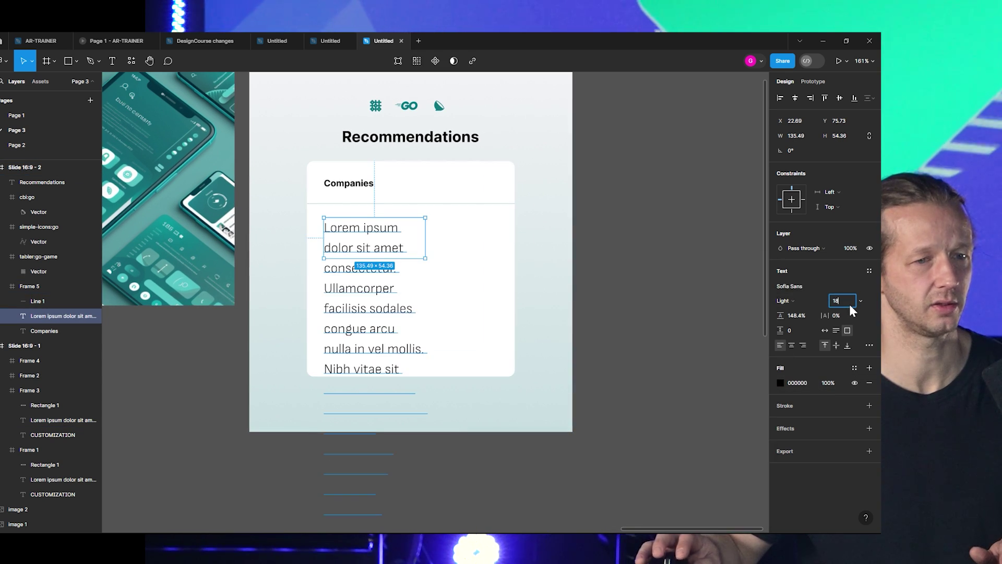
pyautogui.press('BackSpace')
pyautogui.write('2')
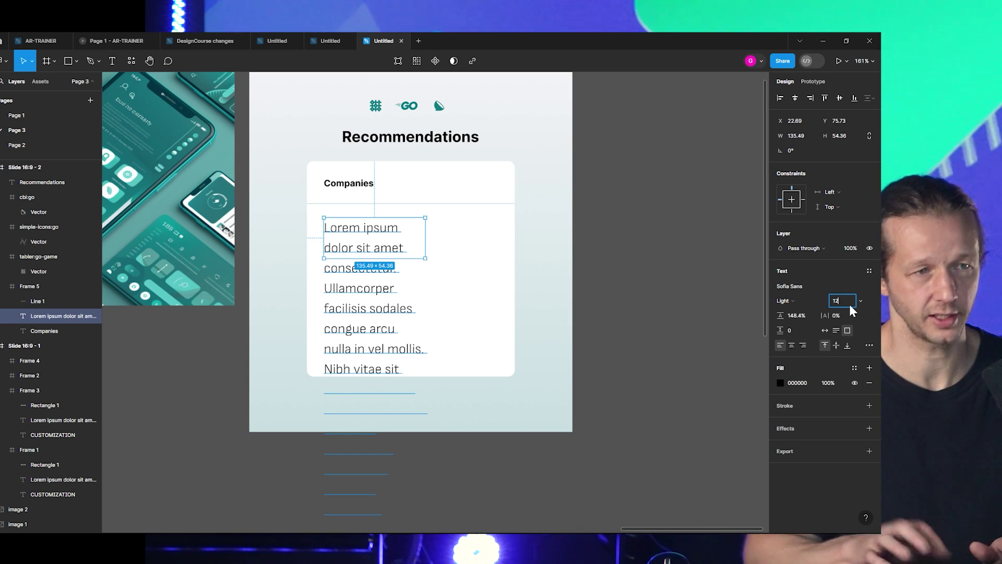
pyautogui.press('Return')
# Change the paragraph's font to Inter and its size to 8.
pyautogui.click(814, 285)
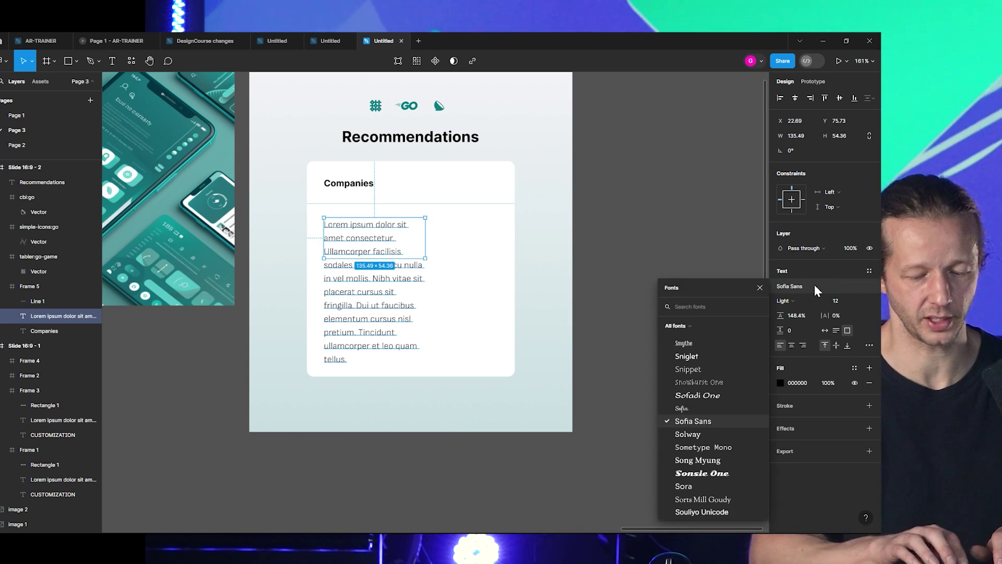
pyautogui.write('inter')
pyautogui.press('Return')
pyautogui.click(843, 302)
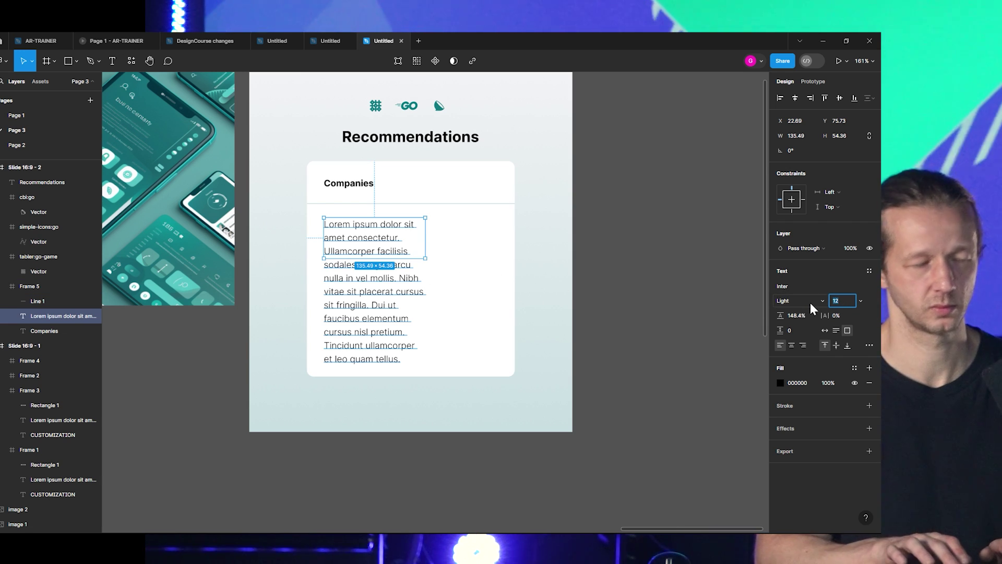
pyautogui.write('8')
pyautogui.press('Return')
pyautogui.click(604, 264)
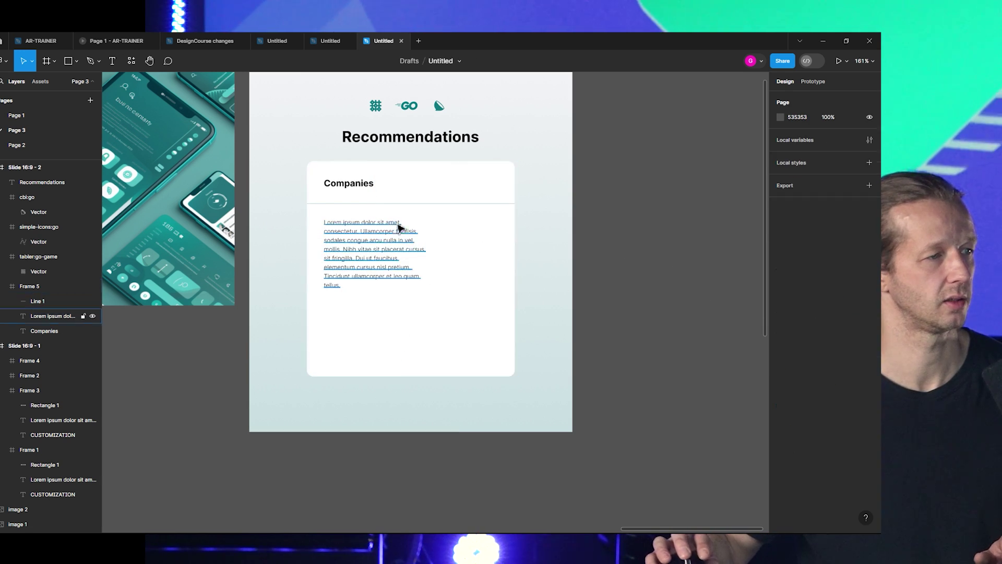
# Trim the paragraph to its first sentence, "Lorem ipsum dolor sit amet consectetur.".
pyautogui.scroll(3, 398, 228)
pyautogui.doubleClick(373, 262)
pyautogui.click(360, 252)
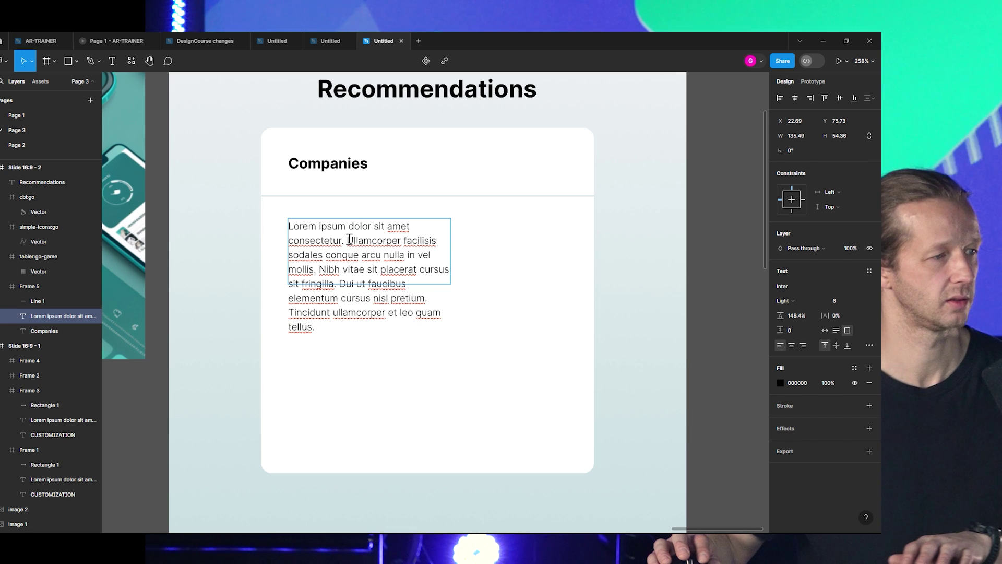
pyautogui.moveTo(350, 240); pyautogui.dragTo(452, 342)
pyautogui.press('BackSpace')
pyautogui.press('Escape')
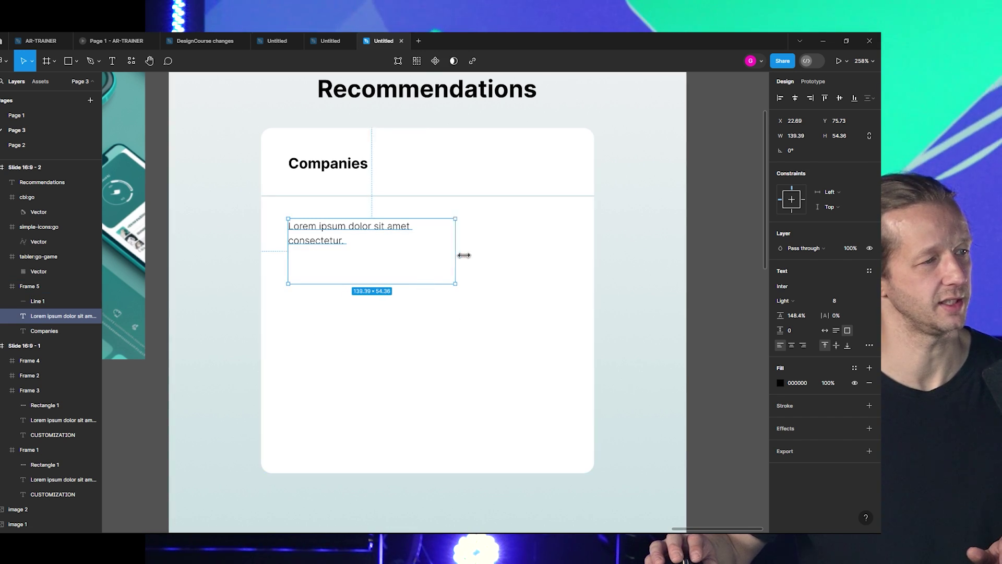
# Resize the lorem ipsum text box to fit one line, about 162 wide and 15 high.
pyautogui.moveTo(464, 256); pyautogui.dragTo(477, 255)
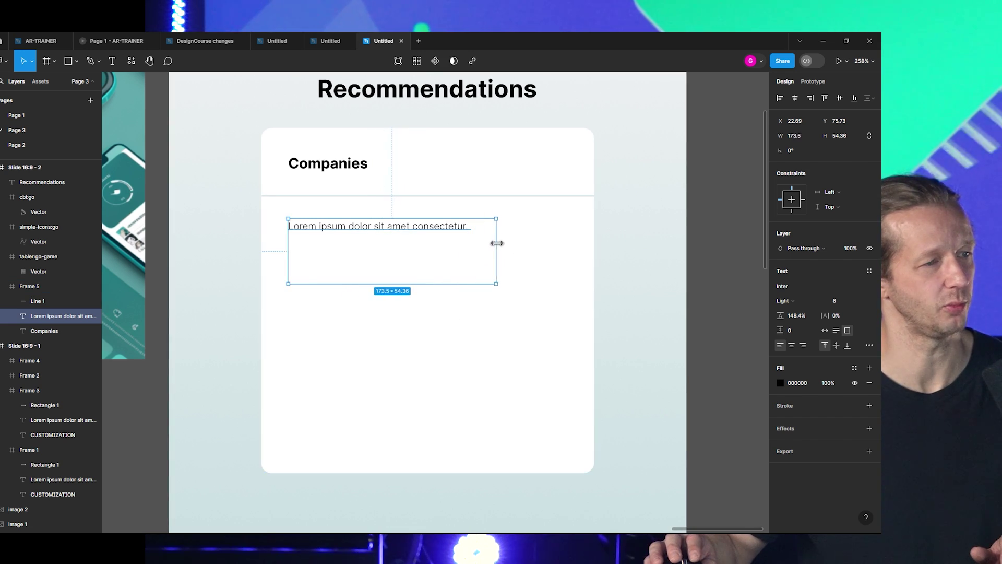
pyautogui.moveTo(437, 284); pyautogui.dragTo(436, 246)
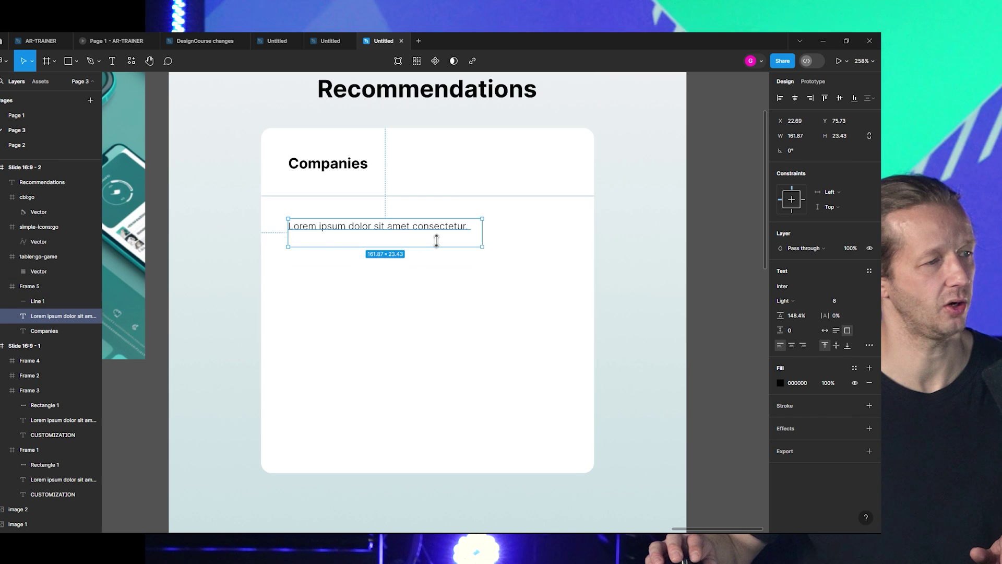
pyautogui.click(679, 240)
pyautogui.scroll(-3, 644, 268)
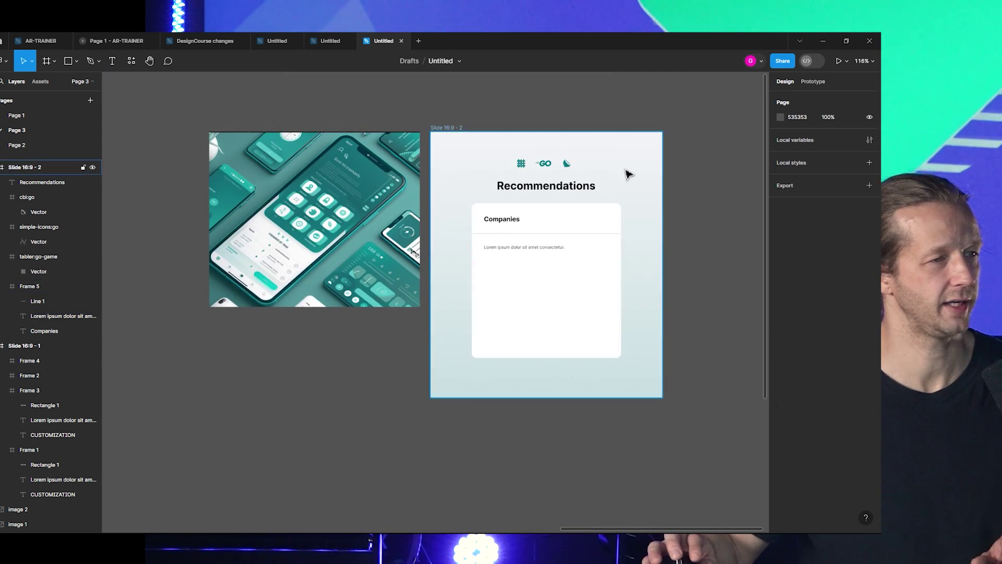
pyautogui.scroll(3, 624, 168)
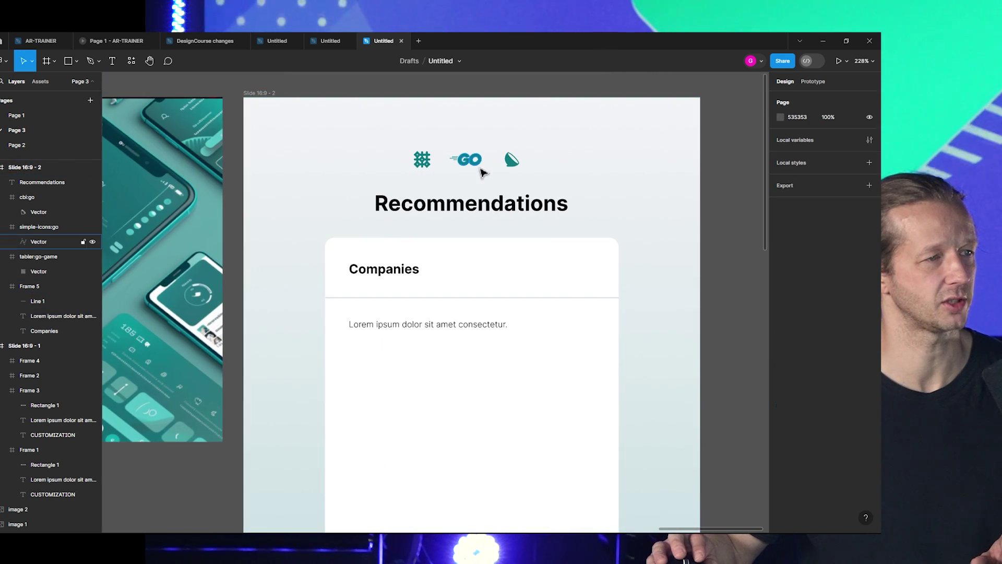
# Add the go-back arrow icon from Iconify opposite the lorem ipsum line inside the card and scale it to 14 × 14.
pyautogui.rightClick(754, 240)
pyautogui.moveTo(765, 313)
pyautogui.click(673, 323)
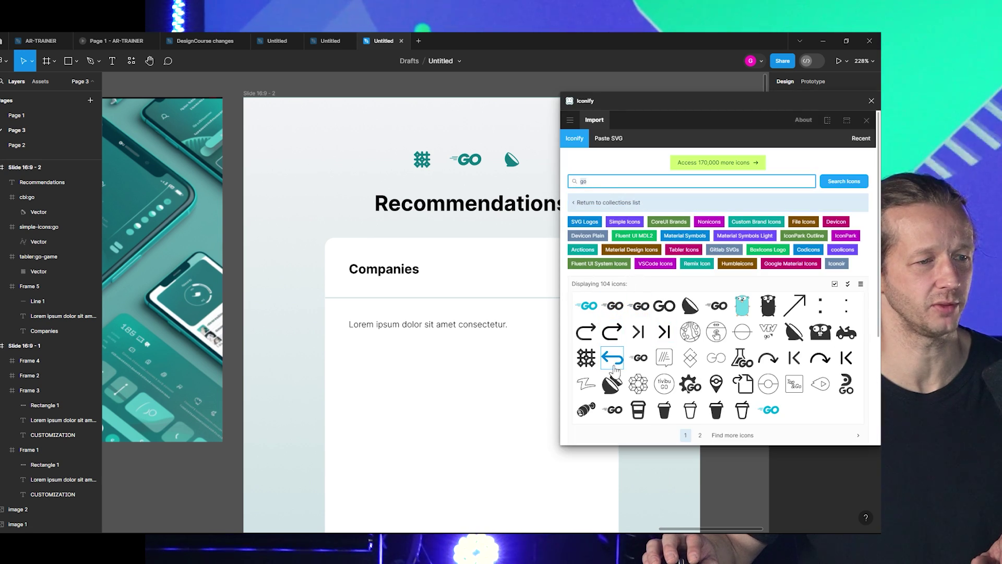
pyautogui.moveTo(618, 365); pyautogui.dragTo(594, 321)
pyautogui.click(871, 100)
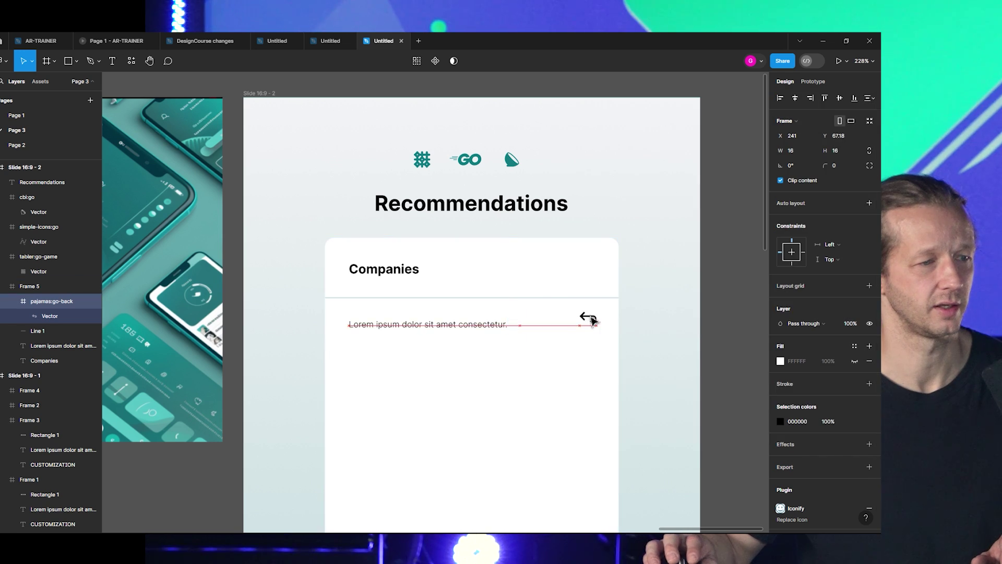
pyautogui.press('alt')
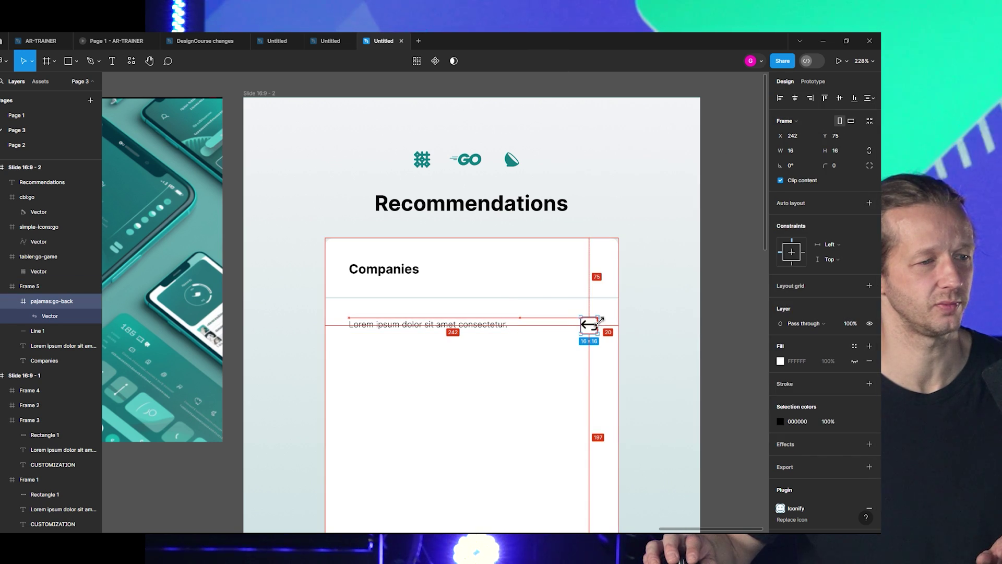
pyautogui.click(691, 313)
pyautogui.scroll(-3, 686, 324)
pyautogui.moveTo(685, 336); pyautogui.dragTo(622, 292)
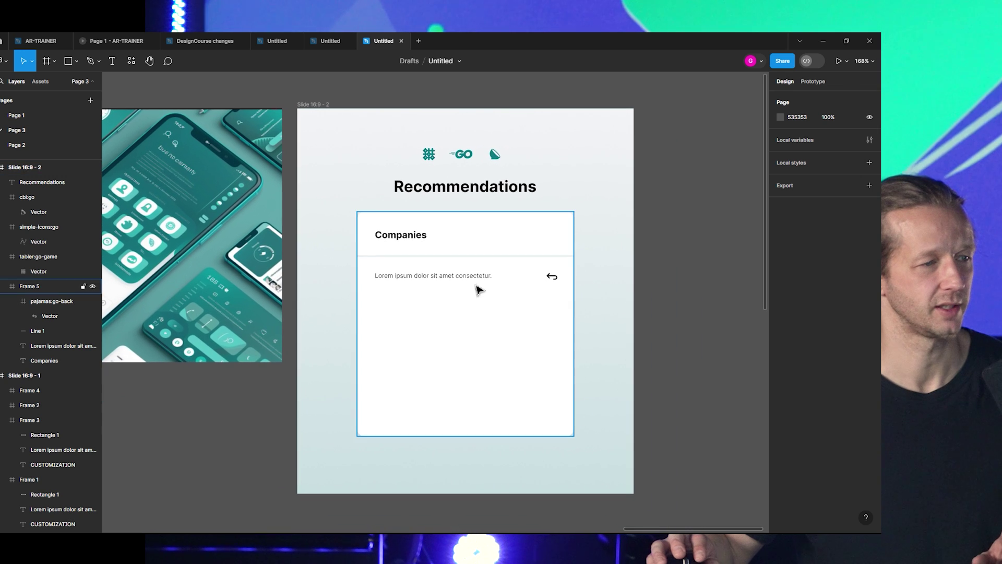
pyautogui.keyDown('ctrl'); pyautogui.click(478, 278); pyautogui.keyUp('ctrl')
pyautogui.keyDown('shift'); pyautogui.click(549, 279); pyautogui.keyUp('shift')
pyautogui.moveTo(453, 281); pyautogui.dragTo(466, 303)
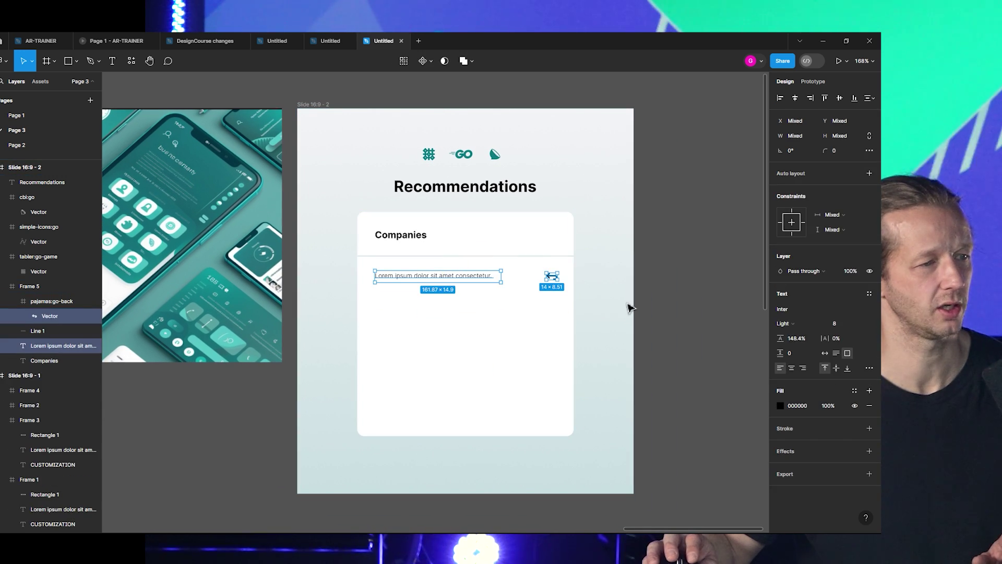
pyautogui.press('Delete')
# Duplicate the lorem ipsum line with its arrow icon downward at even spacing to make four rows.
pyautogui.click(553, 280)
pyautogui.click(550, 280)
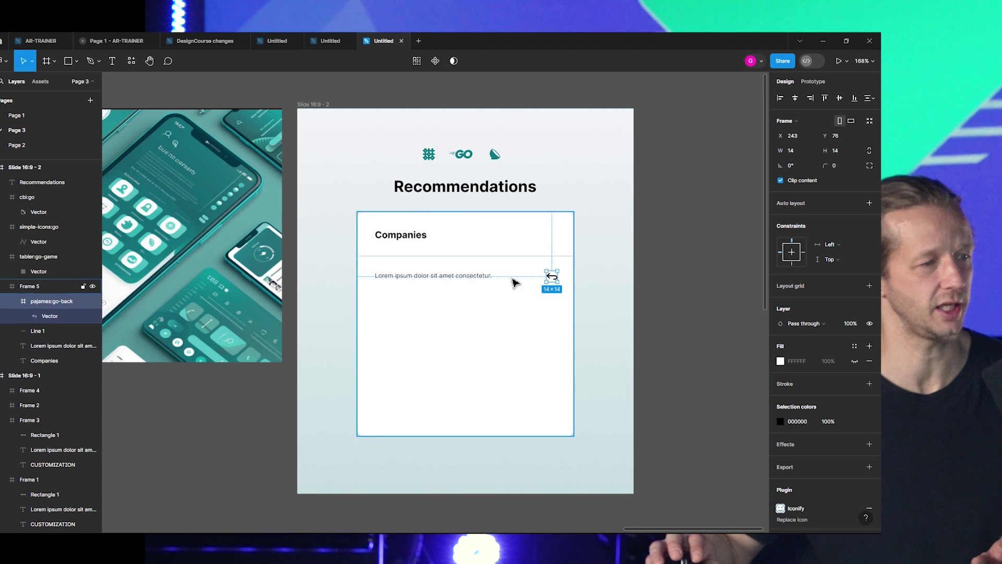
pyautogui.keyDown('shift'); pyautogui.click(470, 277); pyautogui.keyUp('shift')
pyautogui.moveTo(470, 278); pyautogui.dragTo(464, 300)
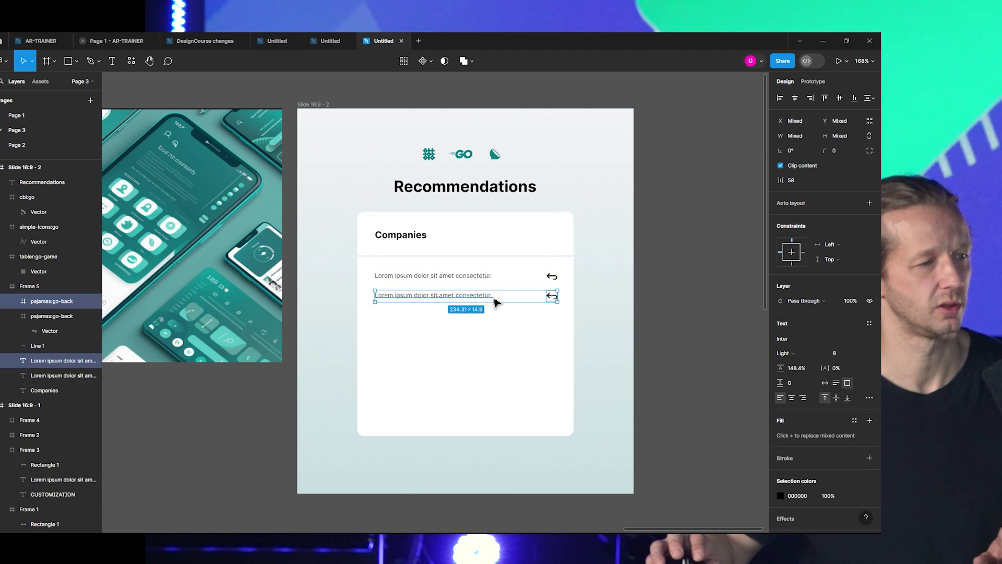
pyautogui.hotkey('ctrl', 'd')
pyautogui.hotkey('ctrl', 'd')
pyautogui.click(658, 347)
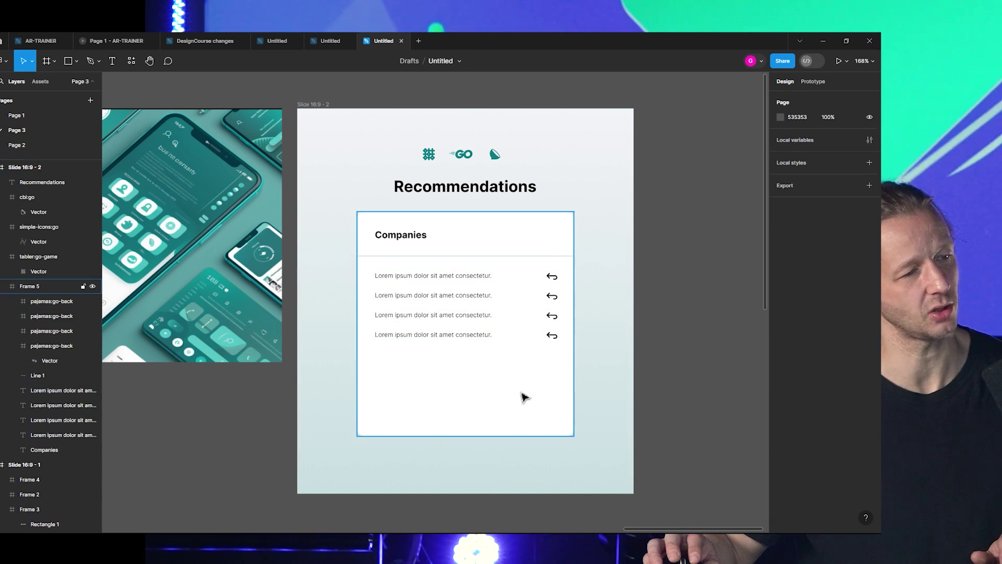
# Shorten the white card to a height of about 196 so it ends just below the fourth row.
pyautogui.click(525, 404)
pyautogui.moveTo(521, 436); pyautogui.dragTo(521, 371)
pyautogui.click(689, 334)
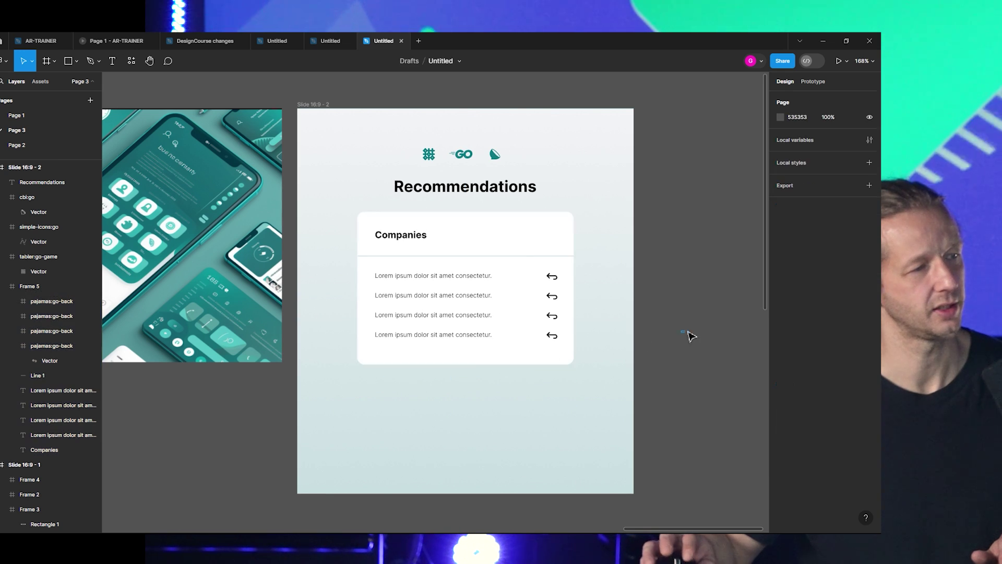
# Examine the teal phone mockup closely and compare its details with the Recommendations layout.
pyautogui.moveTo(451, 401); pyautogui.dragTo(551, 405)
pyautogui.scroll(-3, 543, 397)
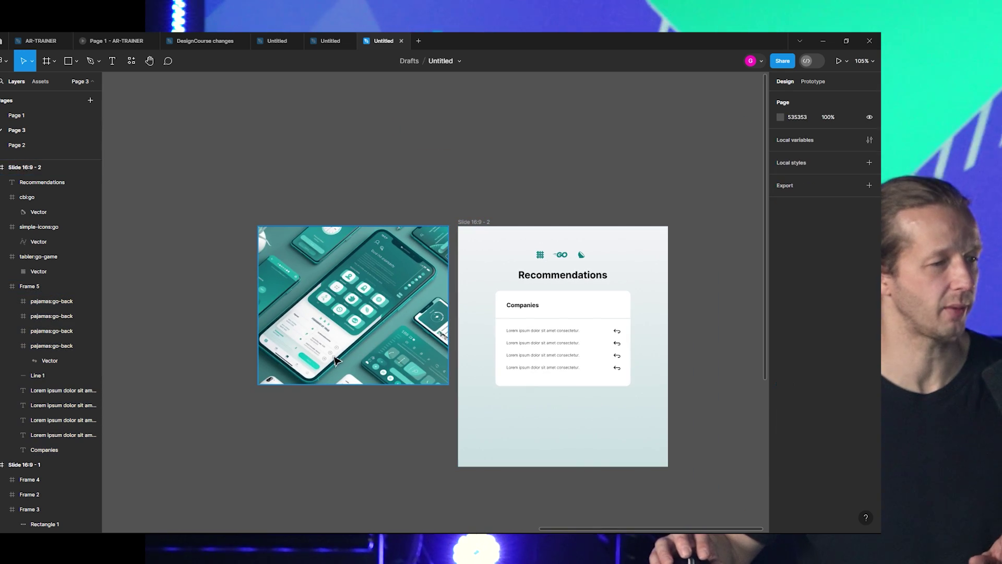
pyautogui.scroll(1, 352, 377)
pyautogui.scroll(4, 352, 387)
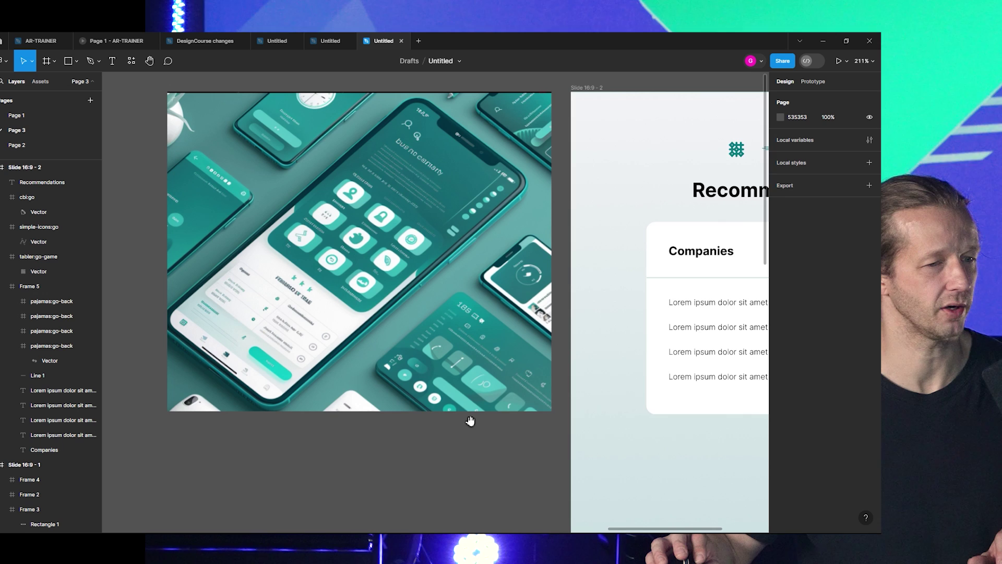
pyautogui.hscroll(2, 470, 418)
pyautogui.scroll(-3, 537, 399)
pyautogui.hscroll(2, 465, 387)
pyautogui.scroll(4, 539, 300)
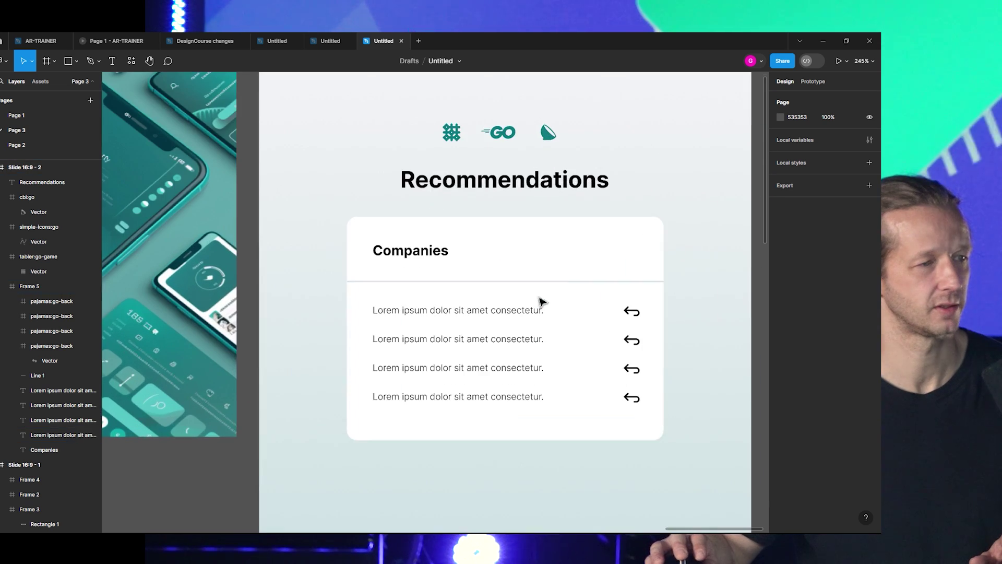
# Reduce the height of the Recommendations frame to trim the empty space beneath the white card.
pyautogui.scroll(-5, 567, 288)
pyautogui.click(471, 214)
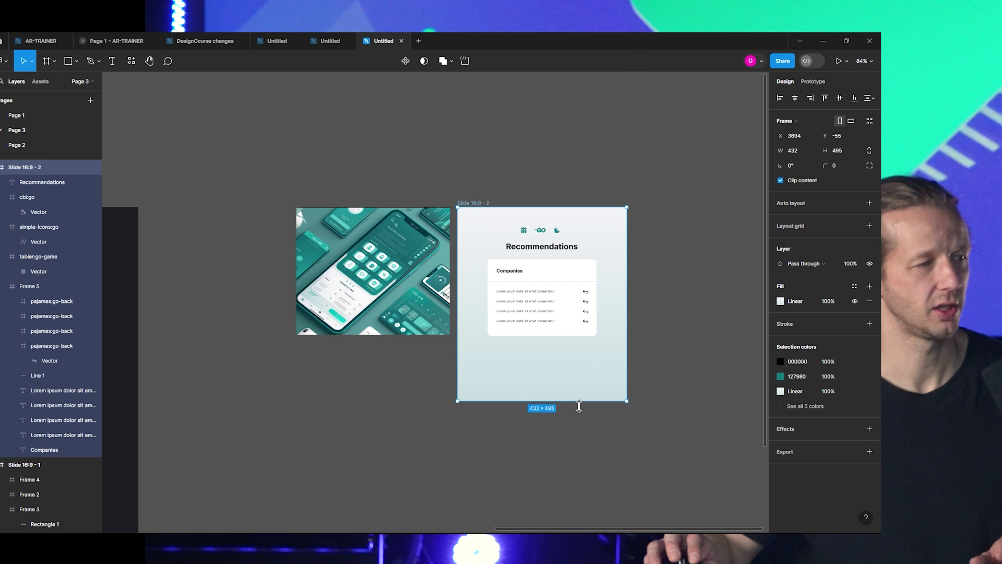
pyautogui.moveTo(579, 406); pyautogui.dragTo(584, 376)
pyautogui.click(593, 353)
pyautogui.scroll(5, 505, 248)
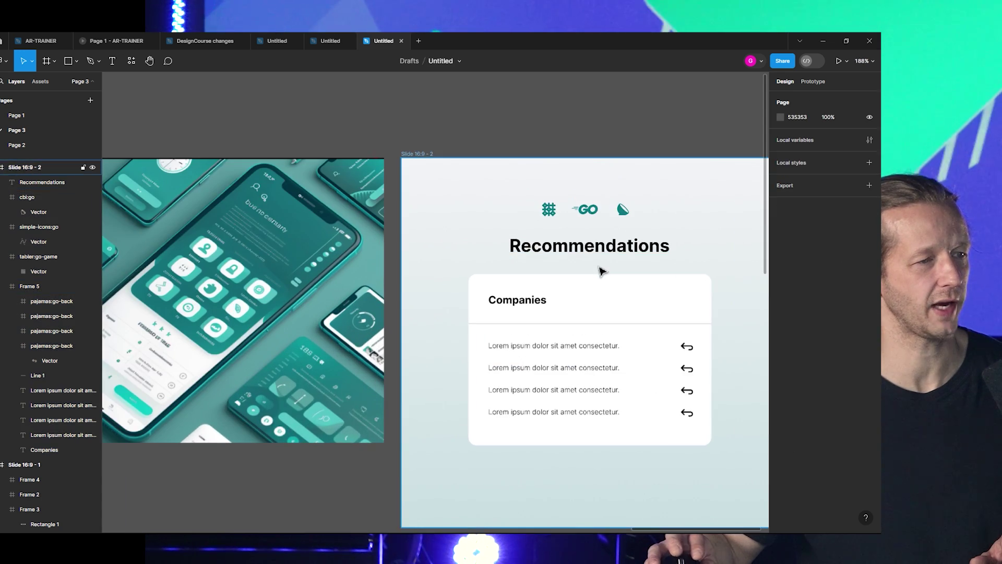
pyautogui.moveTo(643, 334); pyautogui.dragTo(584, 327)
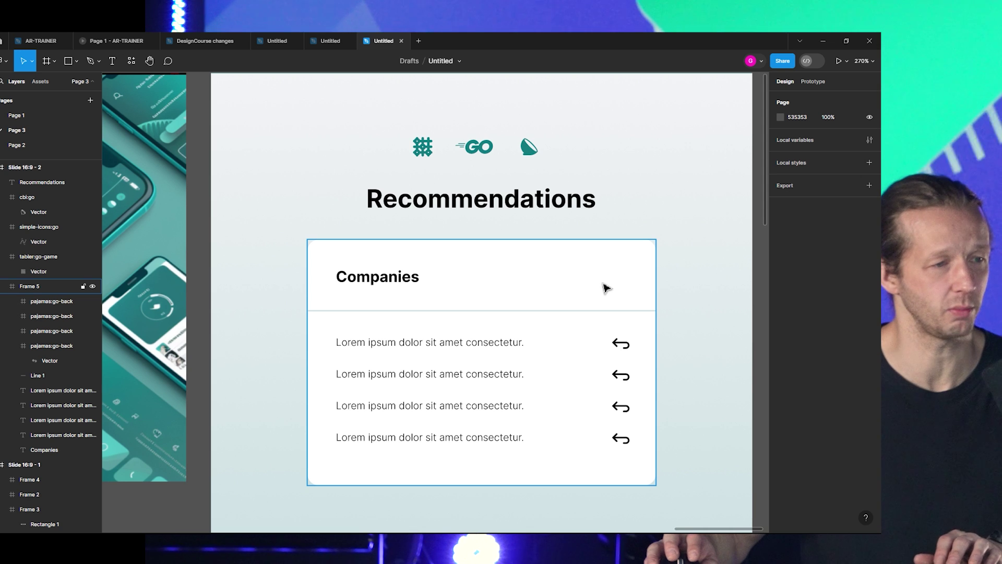
pyautogui.press('i')
pyautogui.press('Escape')
pyautogui.click(665, 238)
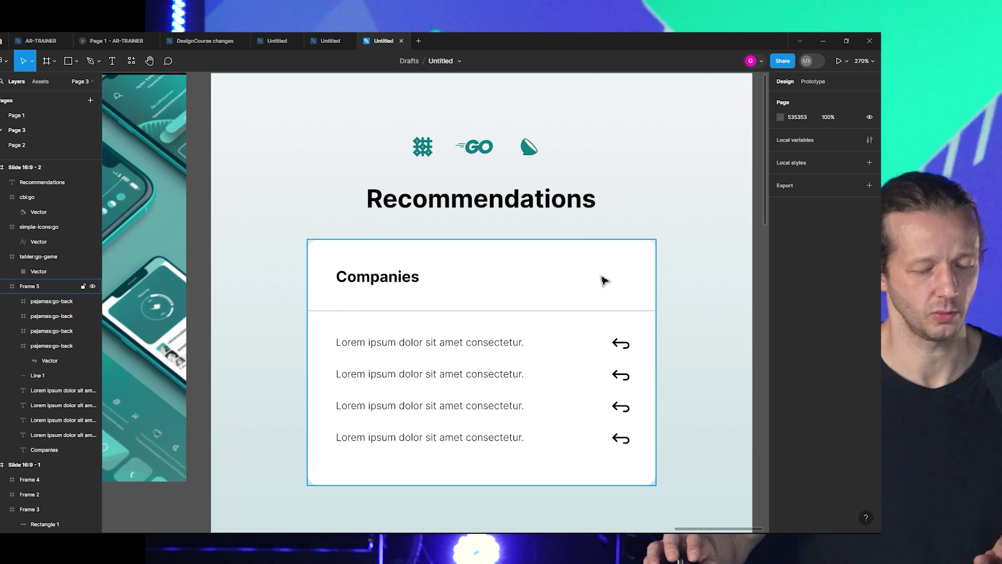
# Draw a rectangle about 56 × 22 opposite the Companies heading and set its corner radius to 43.
pyautogui.press('r')
pyautogui.moveTo(631, 265); pyautogui.dragTo(560, 293)
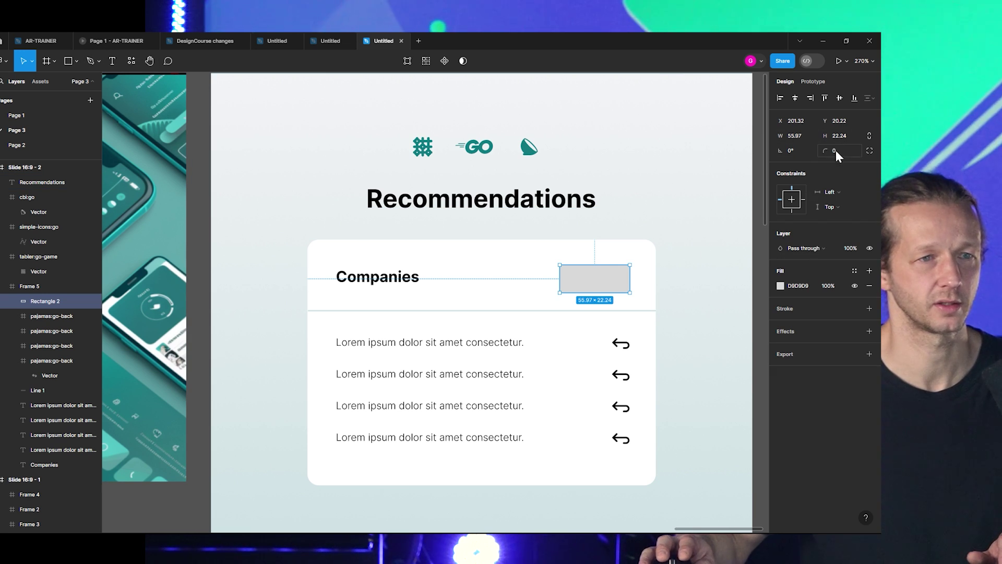
pyautogui.moveTo(834, 150); pyautogui.dragTo(54, 165)
# Fill the rounded rectangle with teal 127980, sampled from the rightmost icon above the Recommendations title.
pyautogui.click(780, 286)
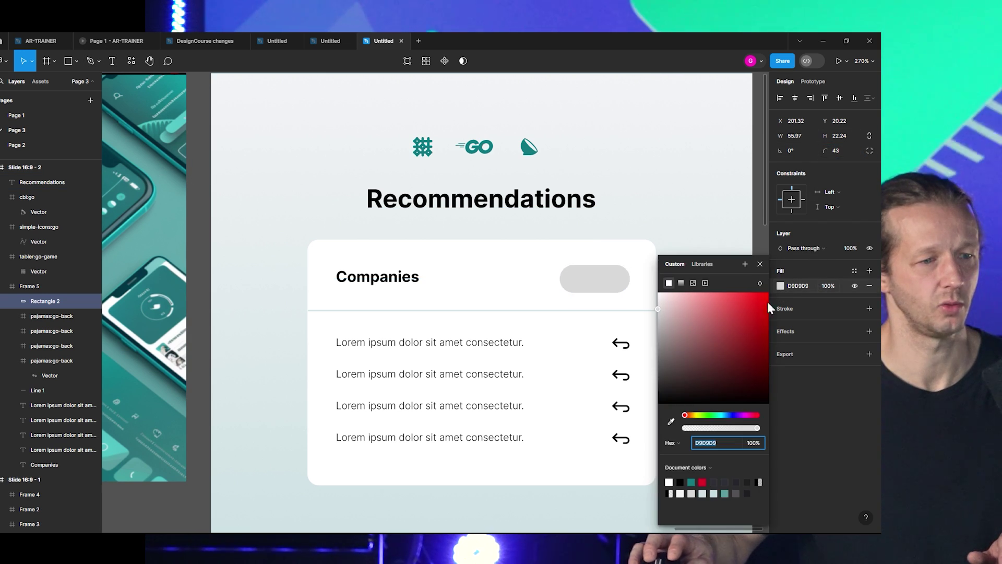
pyautogui.click(671, 421)
pyautogui.click(532, 149)
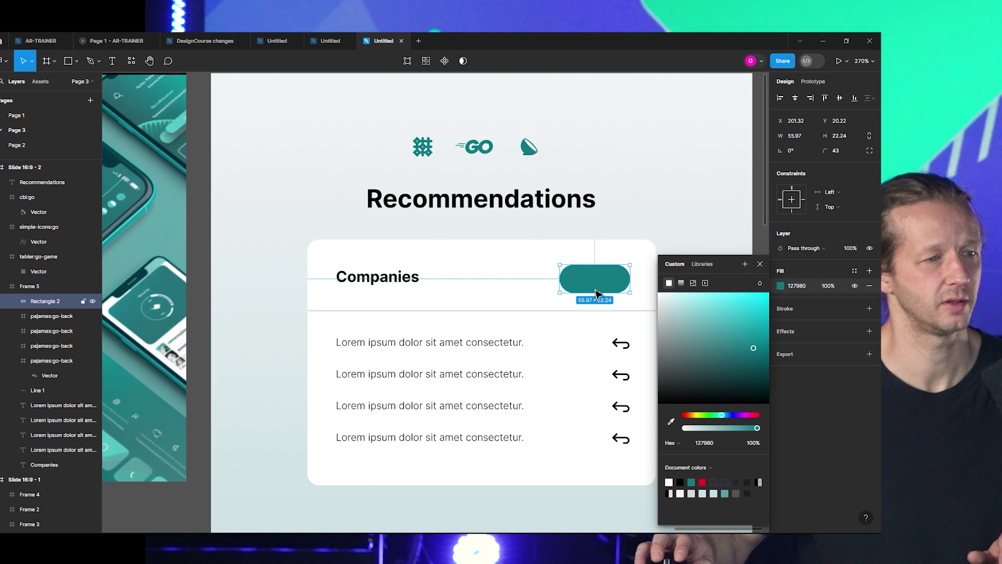
# Shrink the teal pill to the size of a small toggle switch and place it above the column of arrow icons.
pyautogui.moveTo(602, 291); pyautogui.dragTo(624, 283)
pyautogui.click(668, 240)
pyautogui.click(594, 279)
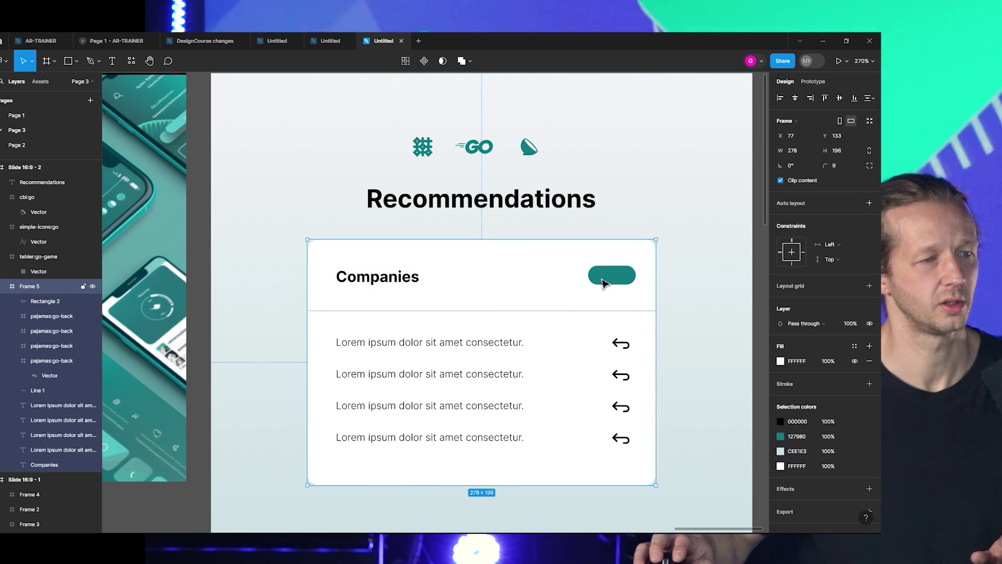
pyautogui.doubleClick(594, 279)
pyautogui.click(684, 264)
pyautogui.scroll(5, 629, 278)
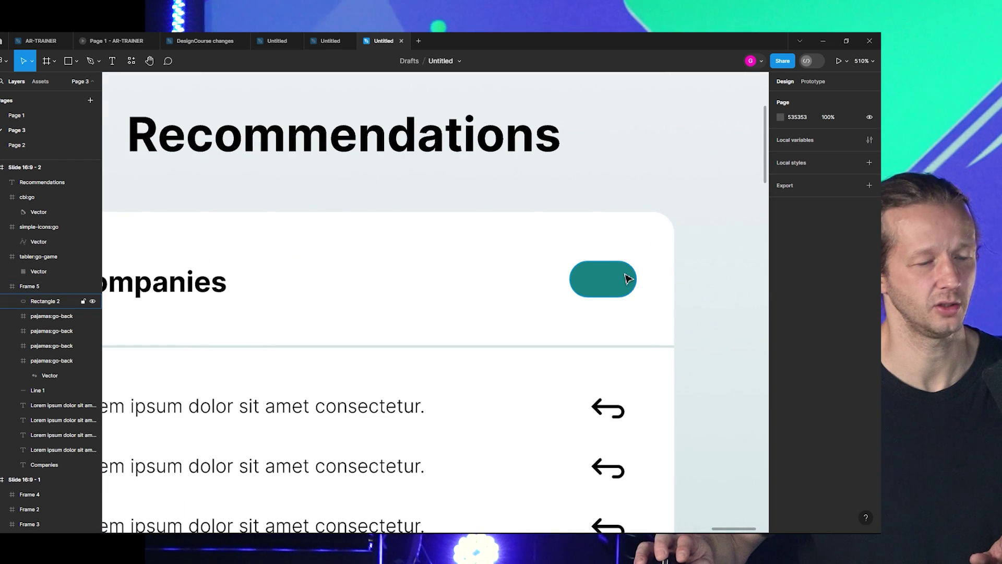
# Draw a circle about 11.3 × 11.3 inside the teal pill's left end as the toggle knob and fill it white.
pyautogui.press('o')
pyautogui.moveTo(574, 270); pyautogui.dragTo(607, 302)
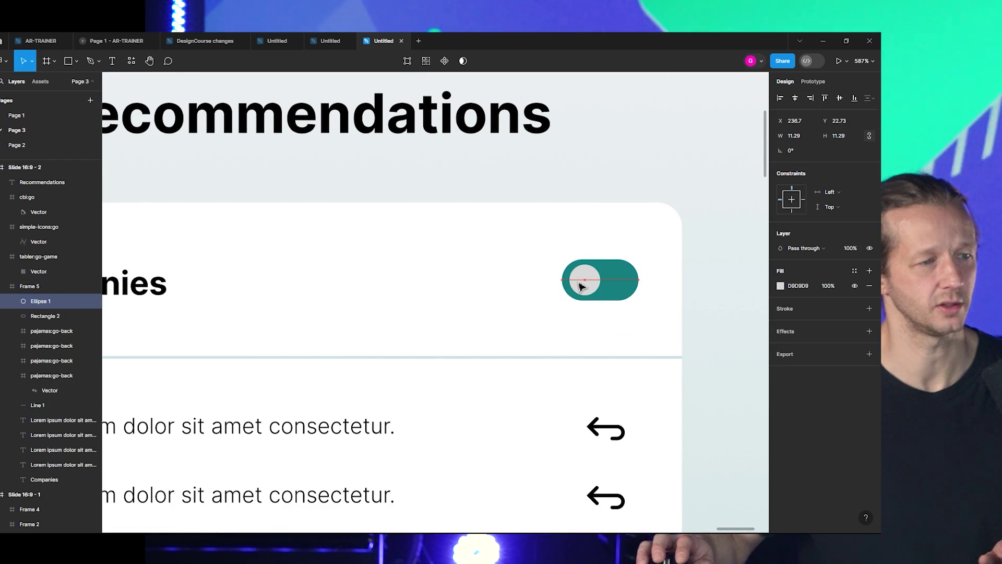
pyautogui.press('Left')
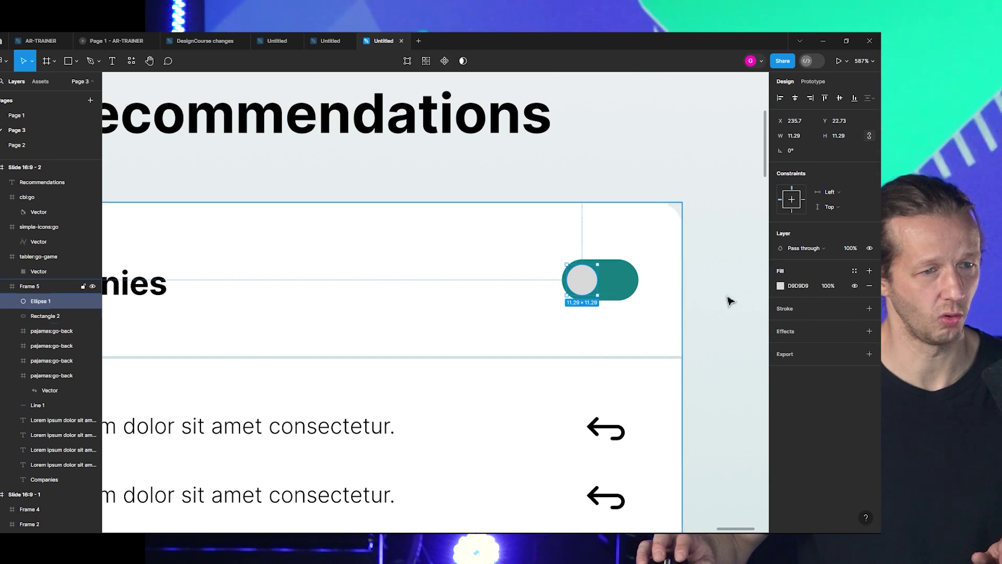
pyautogui.click(780, 286)
pyautogui.moveTo(697, 316); pyautogui.dragTo(653, 284)
pyautogui.click(707, 235)
pyautogui.scroll(-4, 676, 321)
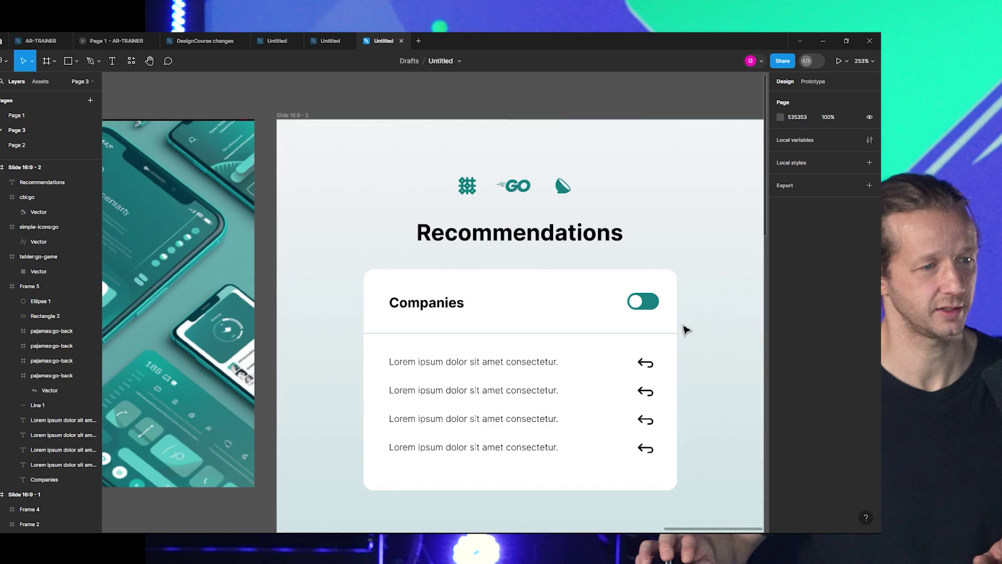
pyautogui.scroll(-5, 679, 345)
pyautogui.scroll(4, 600, 397)
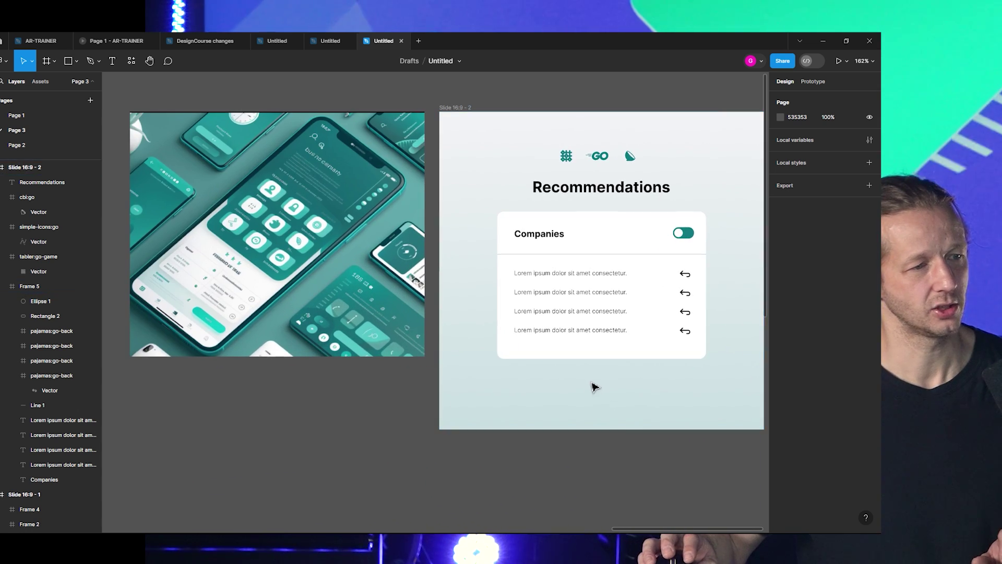
# Narrow the dark frame containing the CUSTOMIZATION cards to 608 wide, keeping its 1080 height.
pyautogui.scroll(-6, 596, 387)
pyautogui.hscroll(-3, 563, 350)
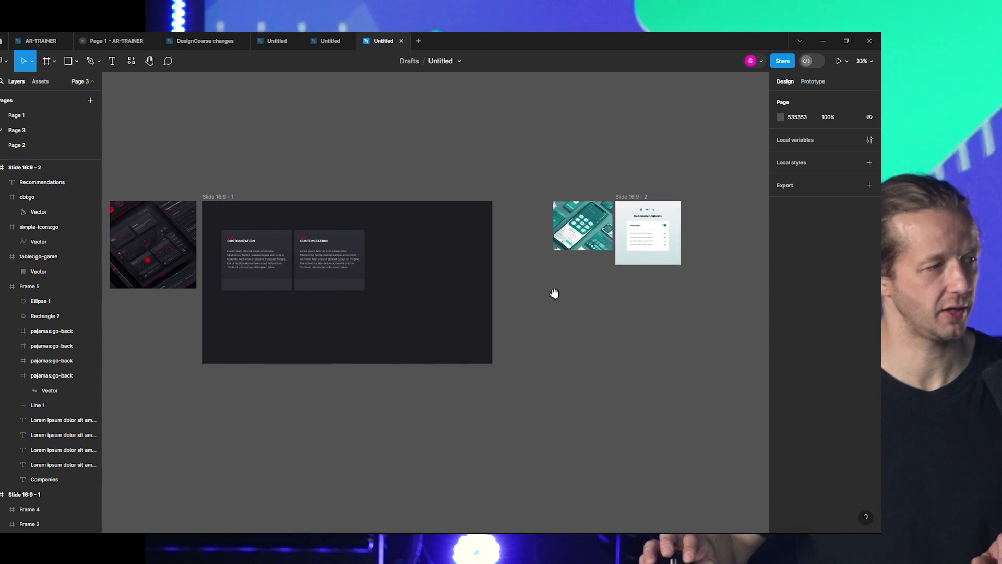
pyautogui.click(209, 198)
pyautogui.moveTo(480, 278); pyautogui.dragTo(303, 275)
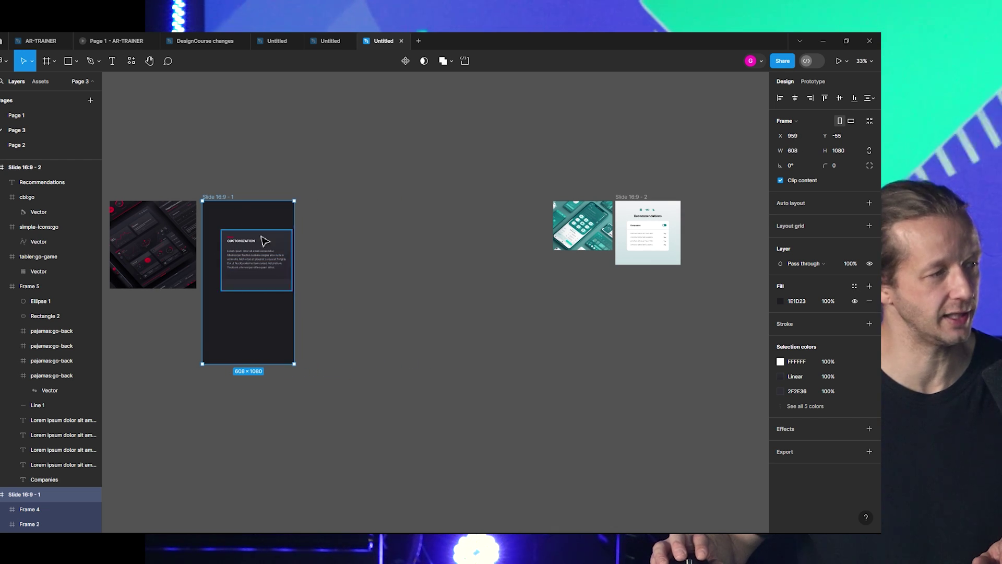
# Move the dark CUSTOMIZATION frame and its red-and-black reference image next to the teal phone mockup, aligned along their top edges.
pyautogui.moveTo(229, 224); pyautogui.dragTo(451, 225)
pyautogui.moveTo(152, 224); pyautogui.dragTo(402, 224)
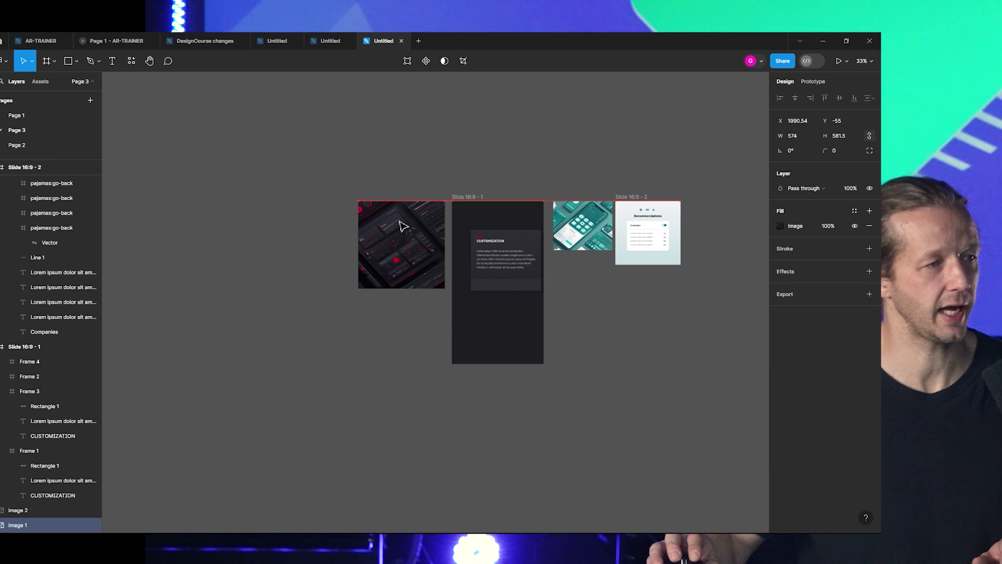
pyautogui.click(555, 187)
pyautogui.scroll(8, 448, 235)
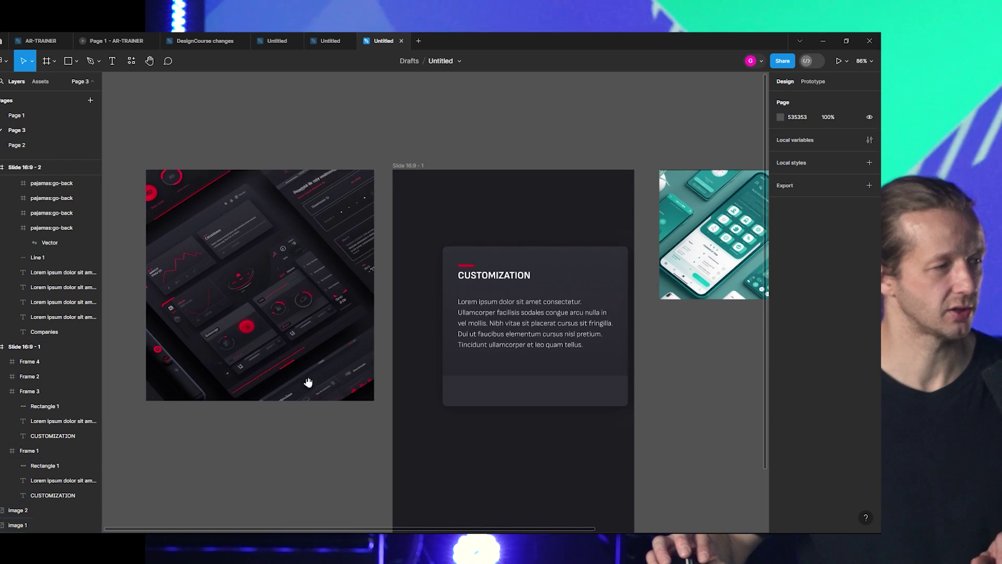
pyautogui.moveTo(308, 383); pyautogui.dragTo(335, 360)
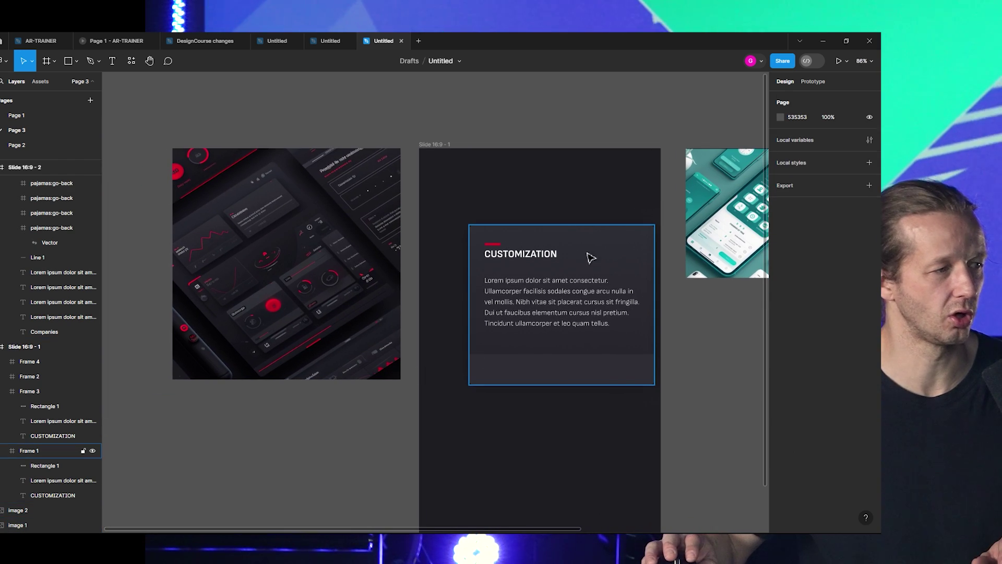
pyautogui.scroll(1, 517, 397)
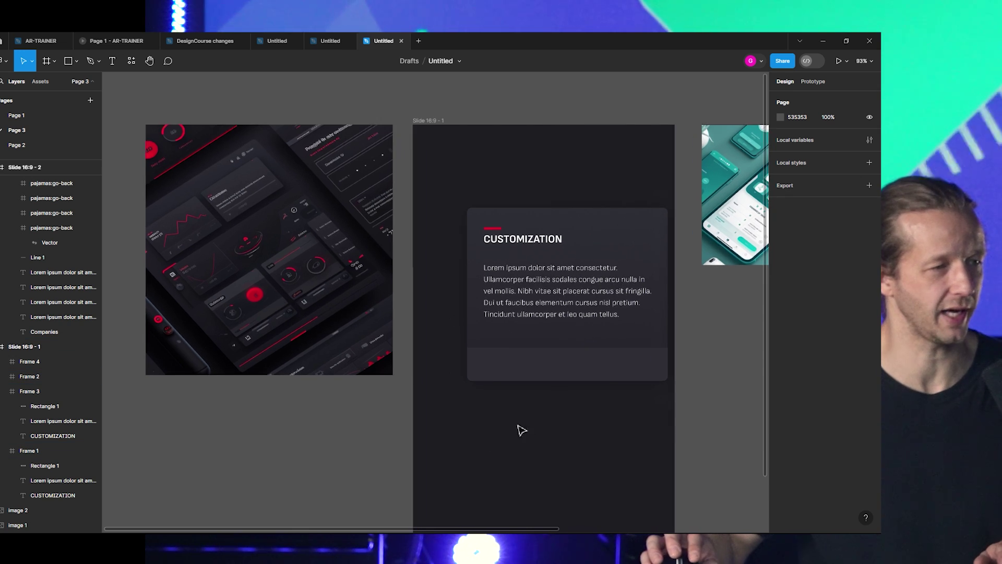
# Copy the red accent bar above CUSTOMIZATION into the card's footer strip and widen the copy to about 383.4.
pyautogui.keyDown('ctrl'); pyautogui.click(492, 228); pyautogui.keyUp('ctrl')
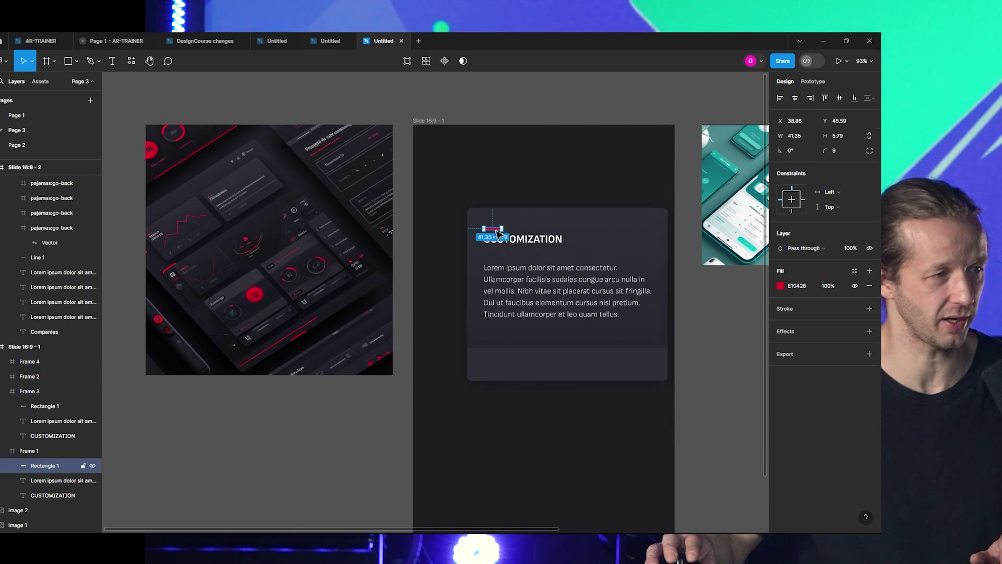
pyautogui.moveTo(491, 229); pyautogui.dragTo(514, 373)
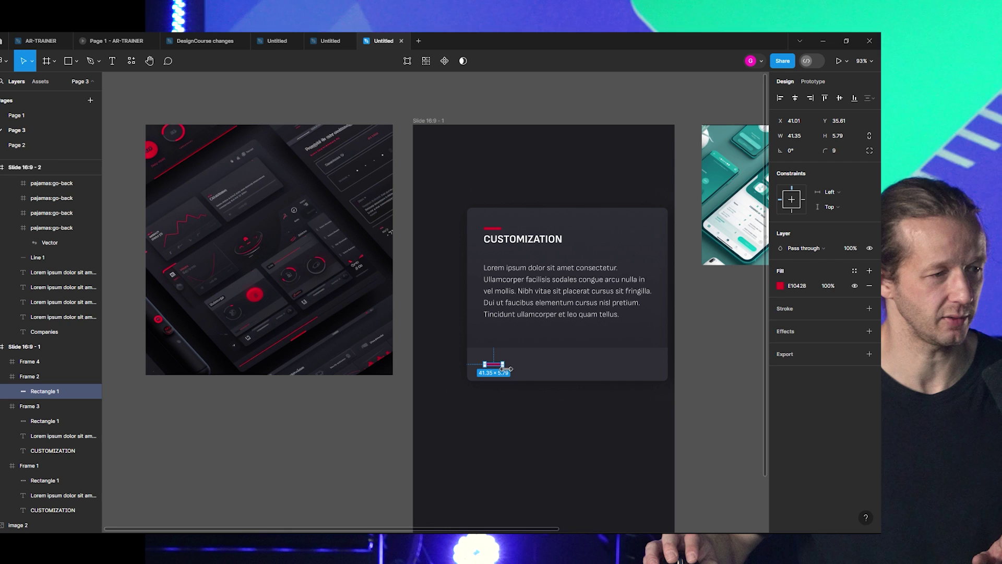
pyautogui.moveTo(634, 367); pyautogui.dragTo(652, 366)
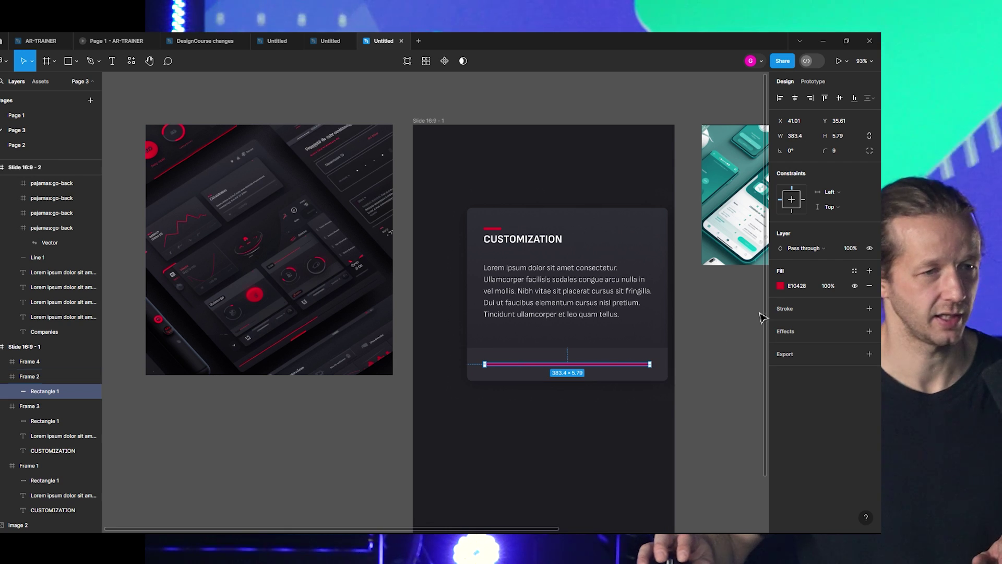
# Fill the wide footer bar with the near-black color 0F0F15 sampled from the red-and-black reference image.
pyautogui.click(780, 286)
pyautogui.click(670, 422)
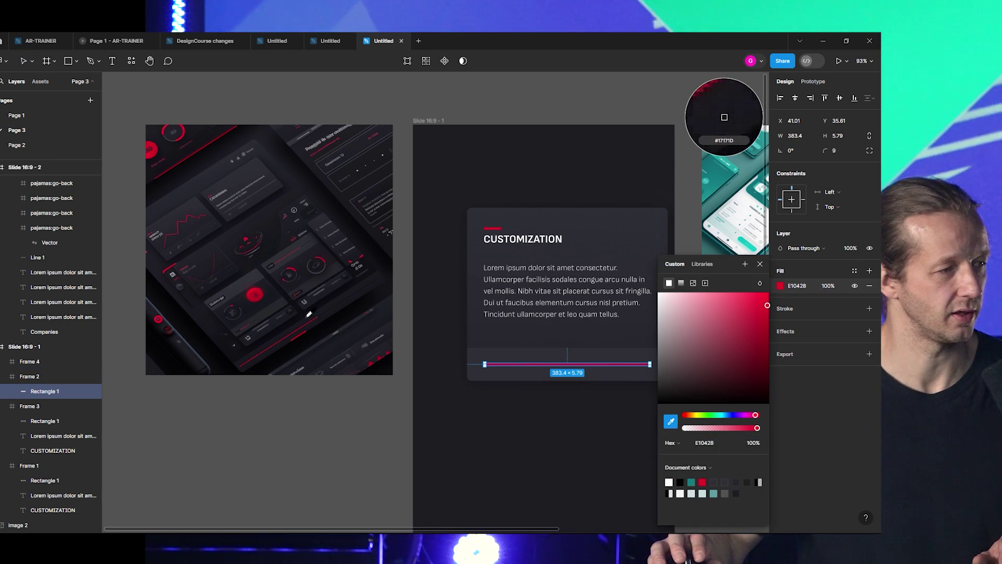
pyautogui.click(724, 117)
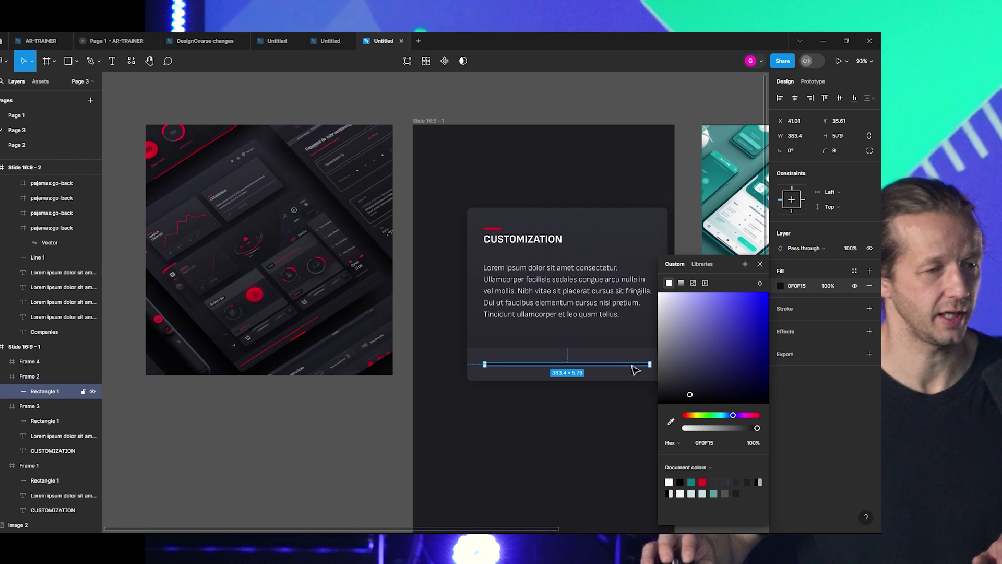
pyautogui.press('Escape')
# Duplicate the dark footer bar in place and shorten the copy to about 139.6 wide, keeping its left end fixed.
pyautogui.hotkey('ctrl', 'd')
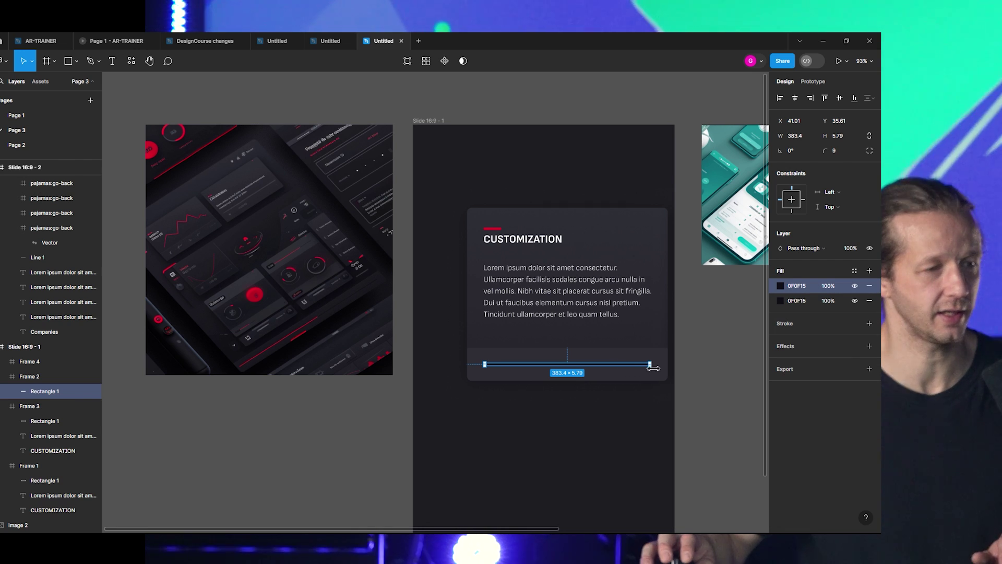
pyautogui.press('Tab')
pyautogui.click(643, 365)
pyautogui.hotkey('ctrl', 'd')
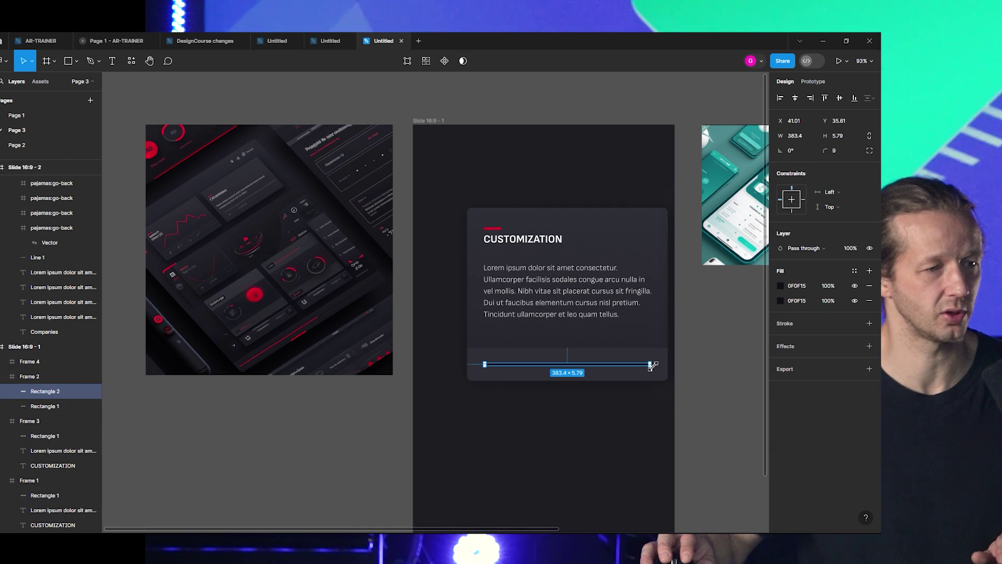
pyautogui.moveTo(655, 369); pyautogui.dragTo(558, 371)
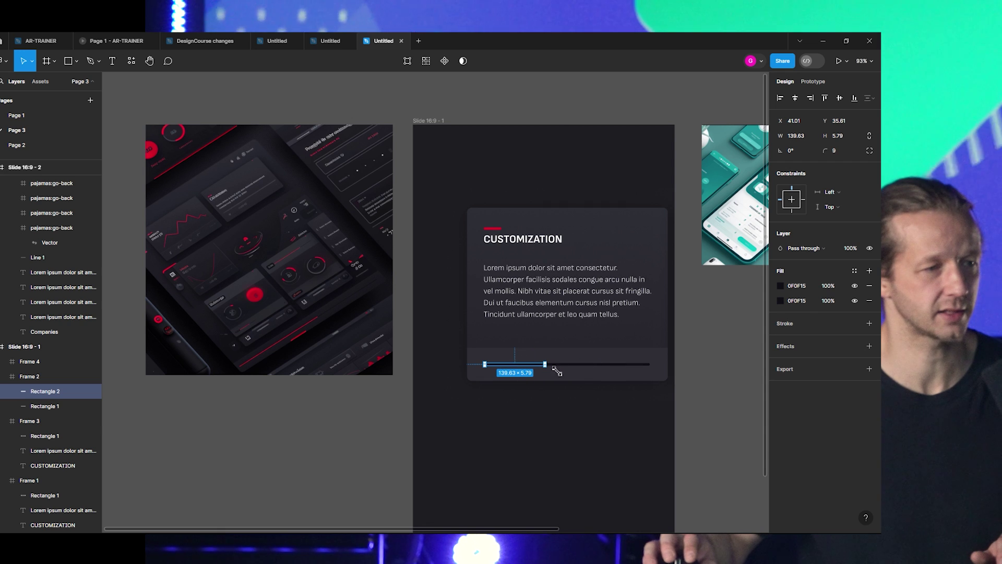
# Fill the short bar with the red E10428 sampled from the accent line above the CUSTOMIZATION heading.
pyautogui.click(780, 286)
pyautogui.click(670, 421)
pyautogui.click(497, 229)
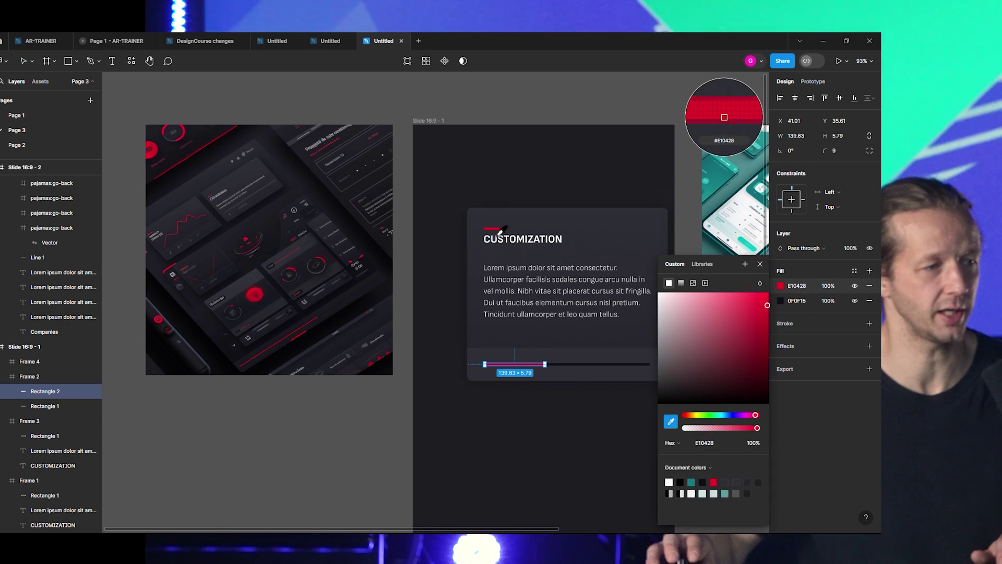
pyautogui.click(397, 426)
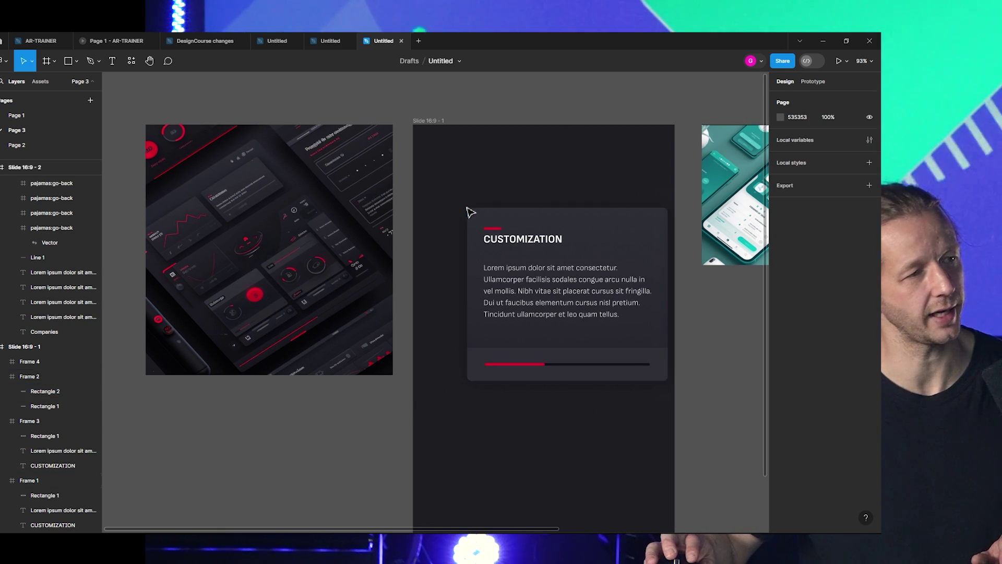
# Select all parts of the CUSTOMIZATION card and shift them left to center the card horizontally in the dark frame.
pyautogui.moveTo(450, 182); pyautogui.dragTo(654, 393)
pyautogui.moveTo(622, 331); pyautogui.dragTo(601, 325)
pyautogui.click(699, 343)
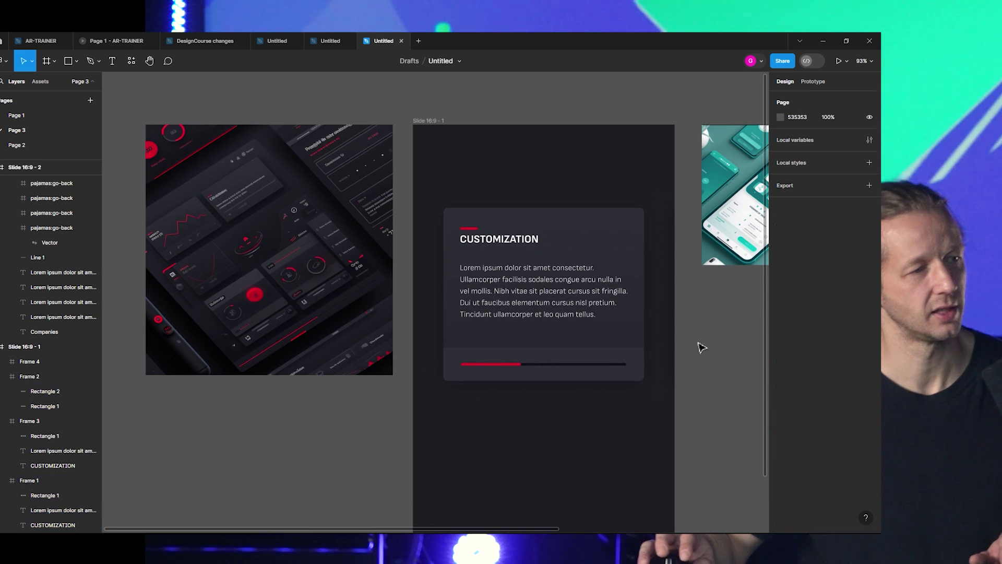
pyautogui.scroll(-5, 585, 327)
pyautogui.hscroll(5, 574, 343)
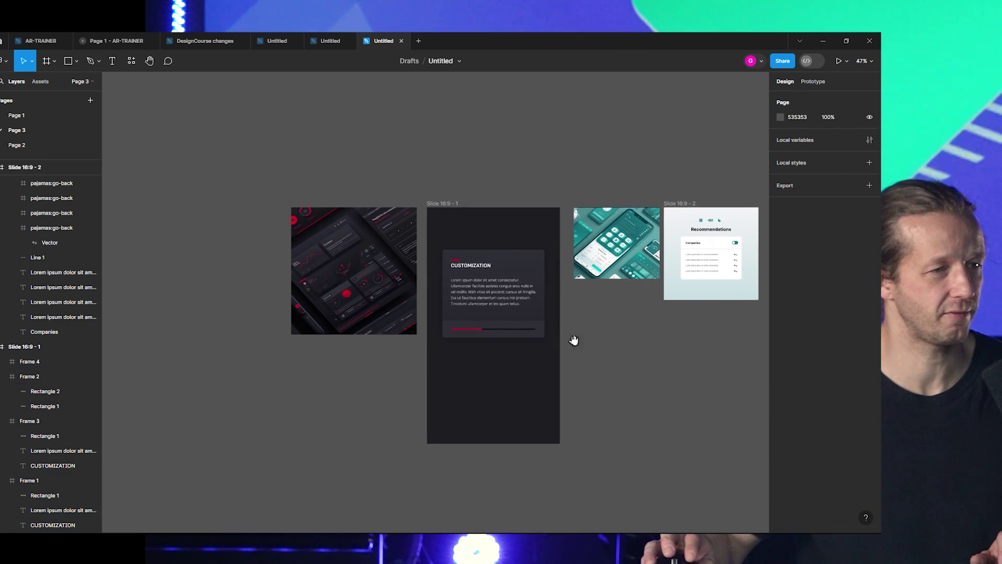
pyautogui.scroll(5, 519, 307)
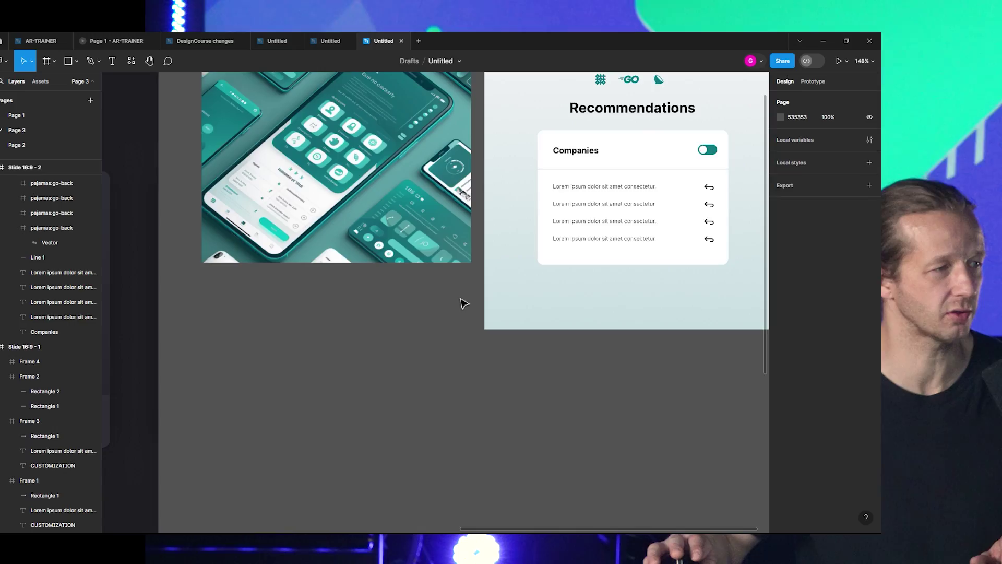